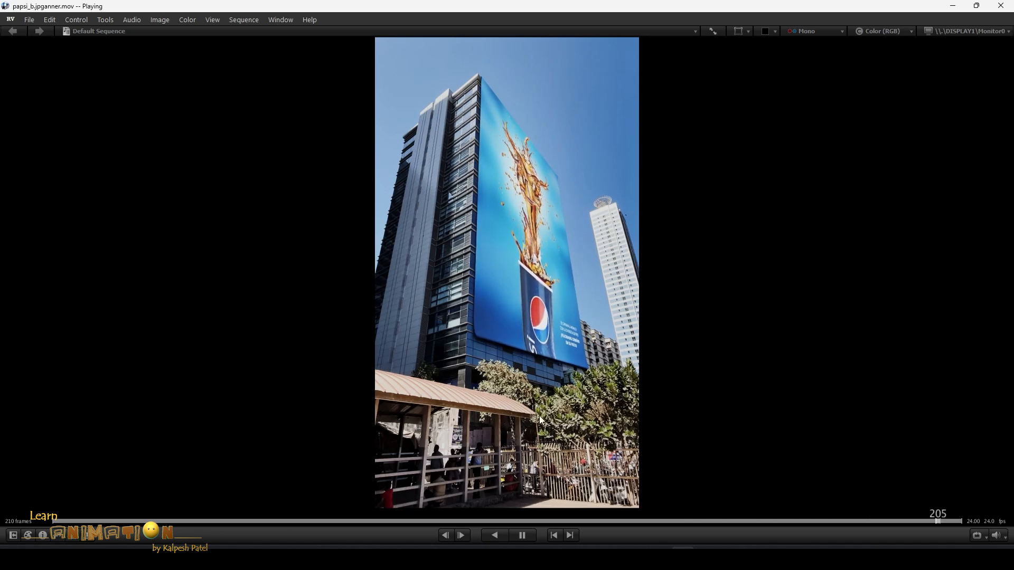
Step: In fSpy, assign the first vanishing point to the y axis and the second to the z axis
mouse_move(566, 548)
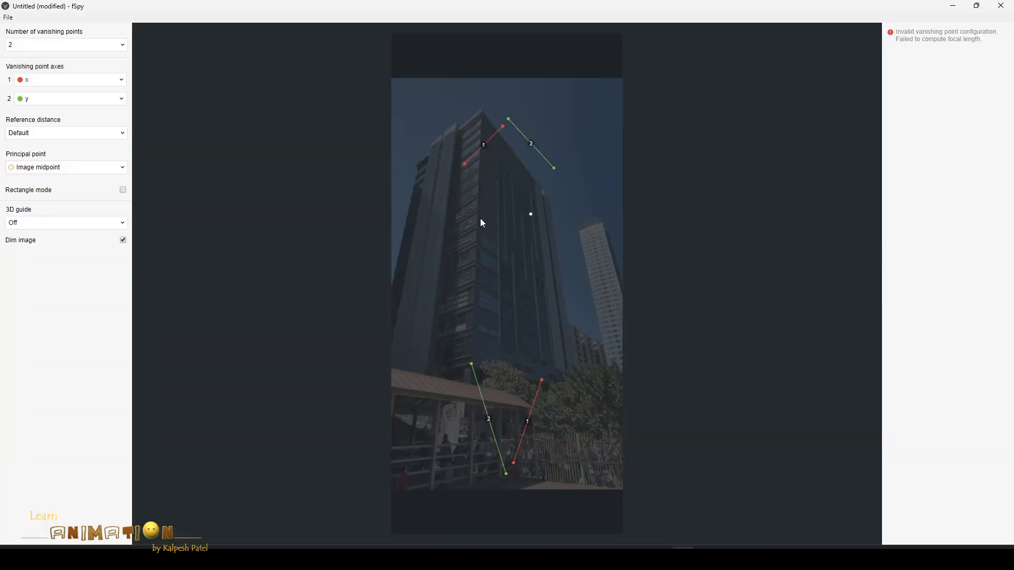
left_click(37, 85)
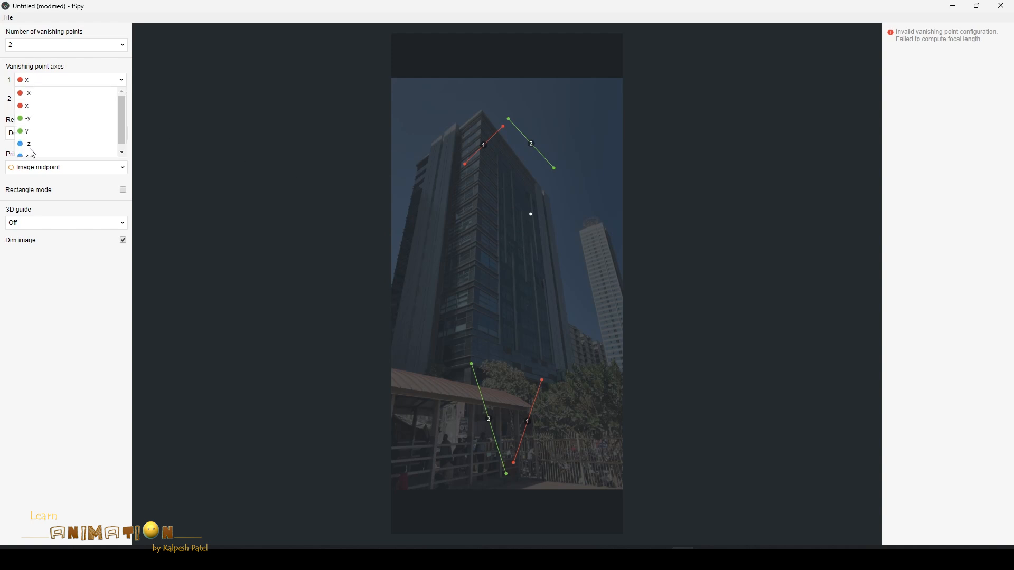
left_click(29, 132)
left_click(50, 102)
left_click(33, 174)
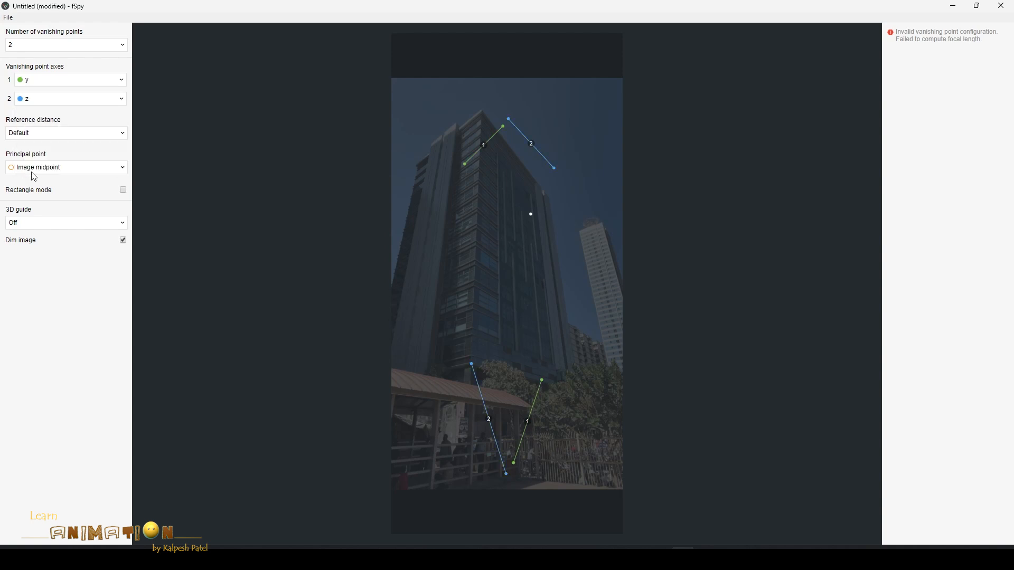
Step: Align the two z-axis vanishing lines with the vertical edges on either side of the building's front facade
left_click_drag(550, 169, 496, 401)
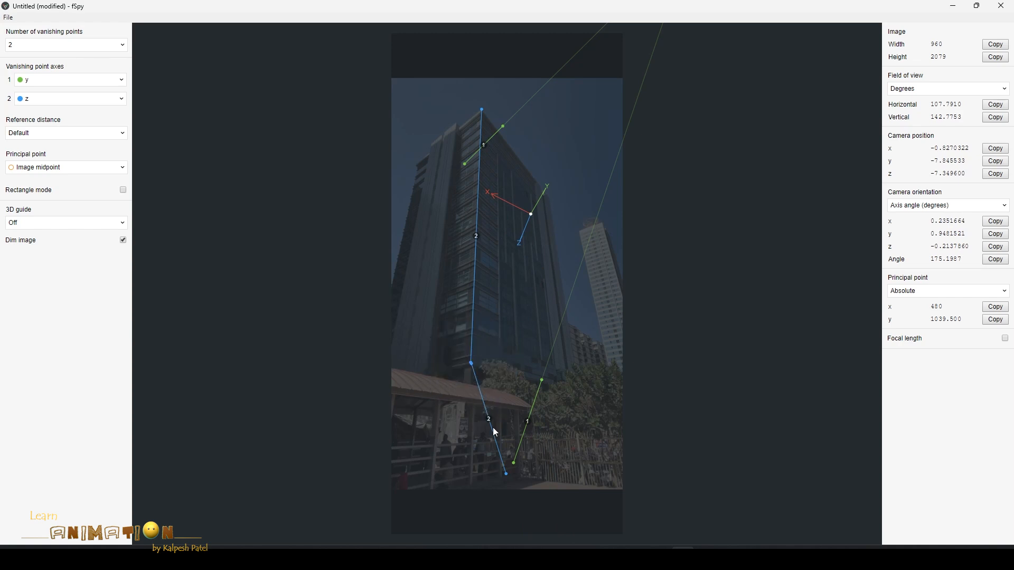
left_click_drag(480, 365, 528, 160, "shift")
left_click_drag(506, 473, 555, 366)
mouse_move(541, 187)
left_mouse_down()
mouse_move(554, 197)
mouse_move(543, 195)
left_mouse_up()
left_click_drag(559, 366, 584, 320)
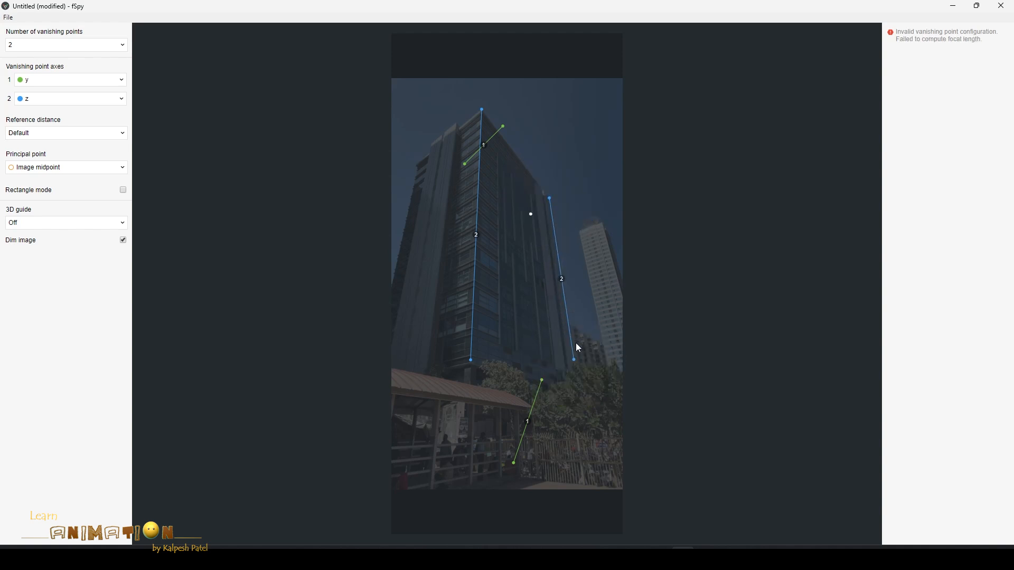
Step: Align the two y-axis vanishing lines with the facade's top edge and a lower horizontal line between its vertical edges
left_click_drag(503, 127, 550, 197)
left_click_drag(465, 164, 468, 108)
left_click_drag(513, 462, 473, 336)
left_click_drag(541, 379, 555, 370)
left_click_drag(473, 337, 475, 309)
mouse_move(556, 366)
left_mouse_down()
mouse_move(558, 343)
mouse_move(549, 341)
mouse_move(553, 351)
left_mouse_up()
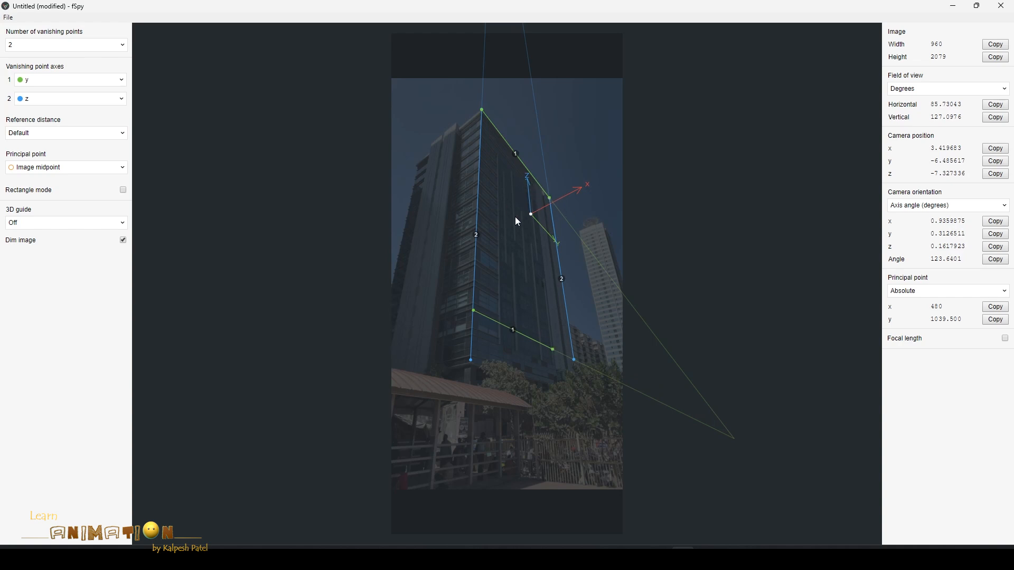
Step: Check the perspective with the Box 3D guide by moving the origin onto the building's corner edge, and save the project
left_click(30, 225)
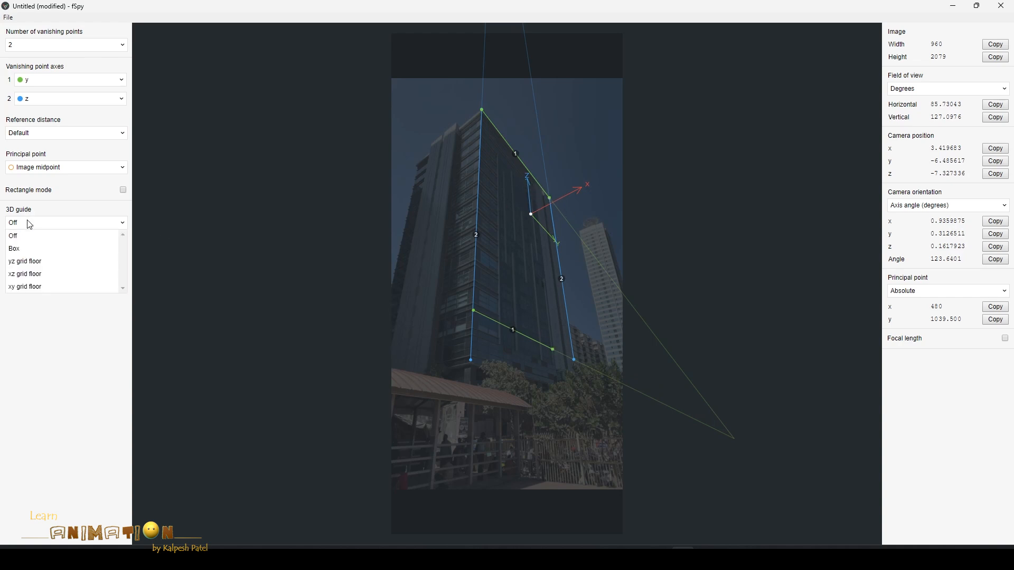
left_click(26, 250)
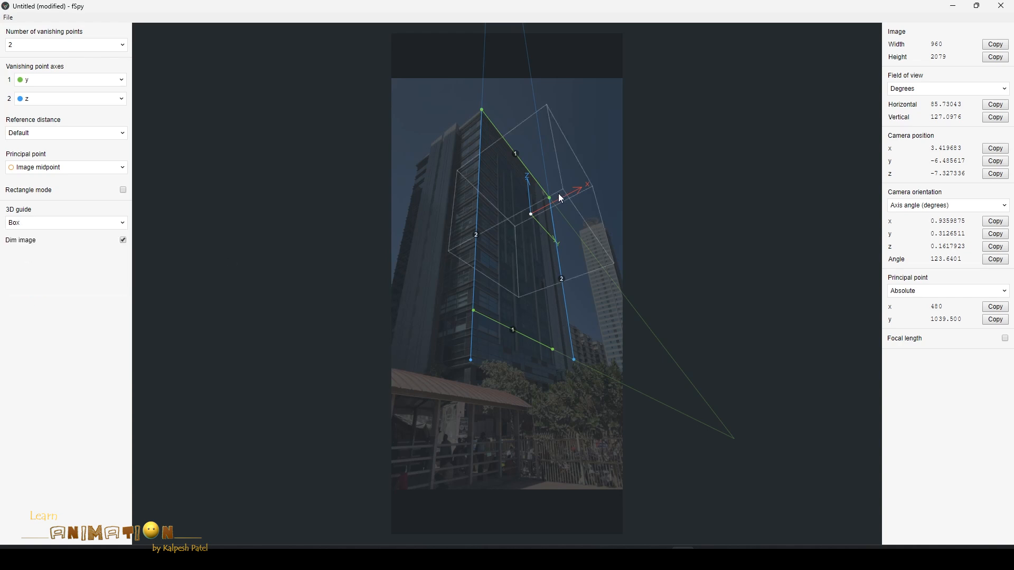
left_click_drag(531, 212, 482, 226)
key("ctrl+s")
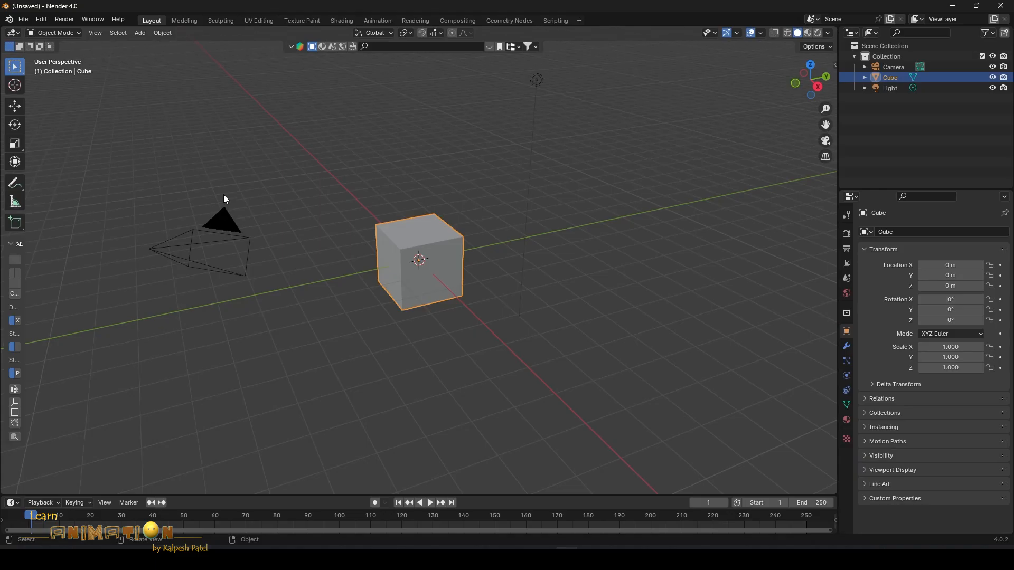
Step: Switch to Blender and start installing an add-on from the Add-ons preferences
left_click(23, 19)
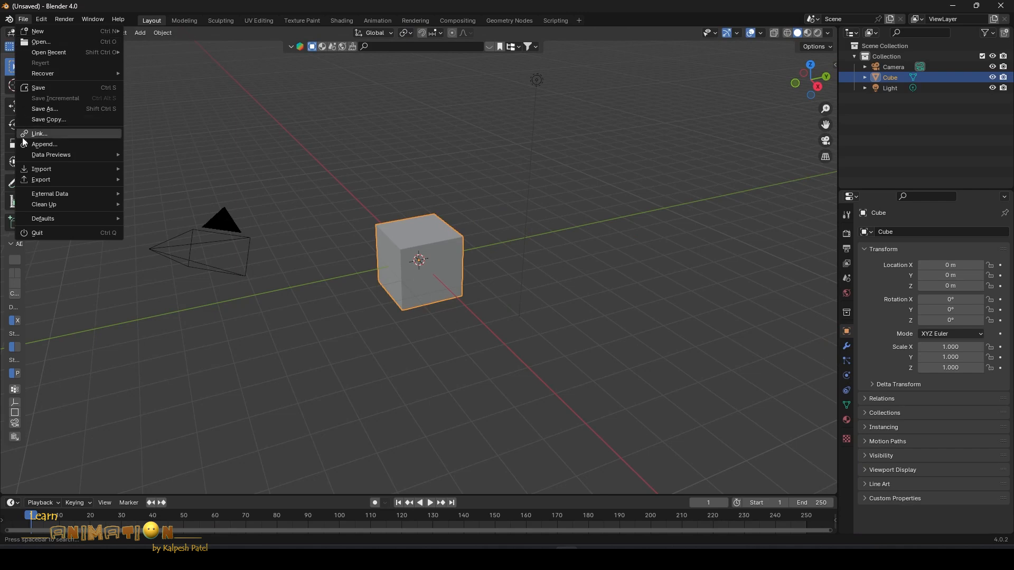
mouse_move(37, 170)
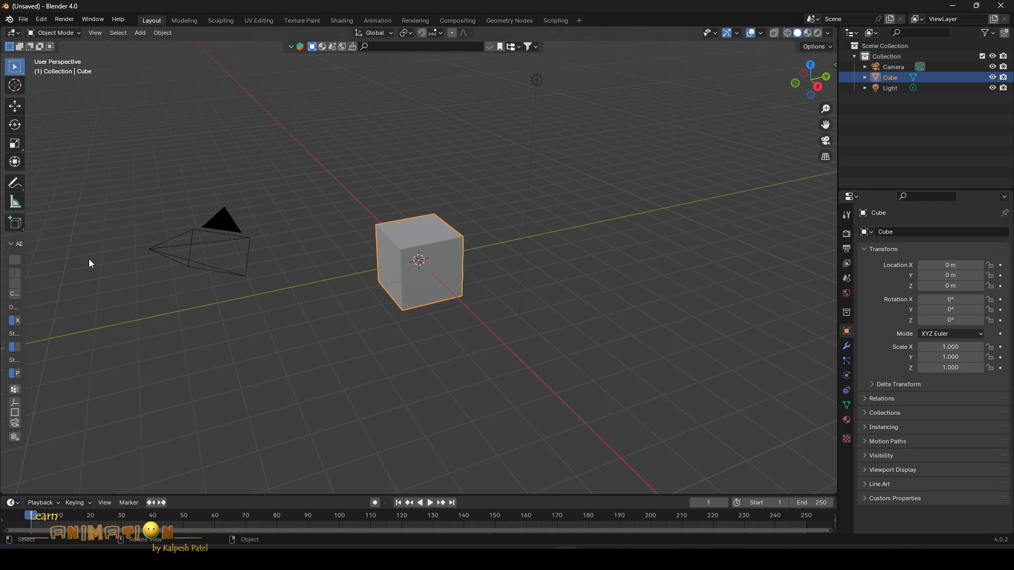
left_click(24, 21)
left_click(41, 21)
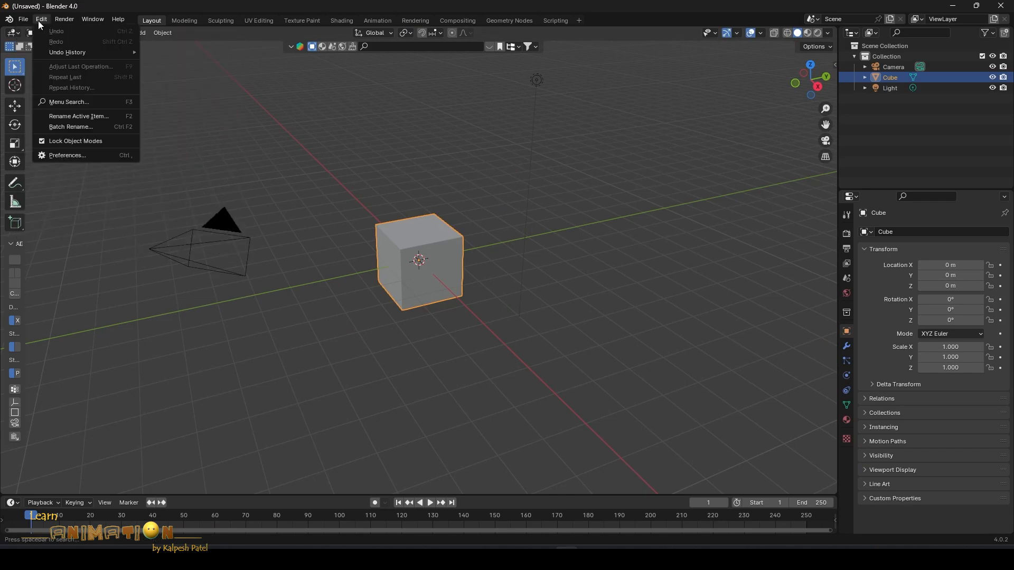
left_click(55, 156)
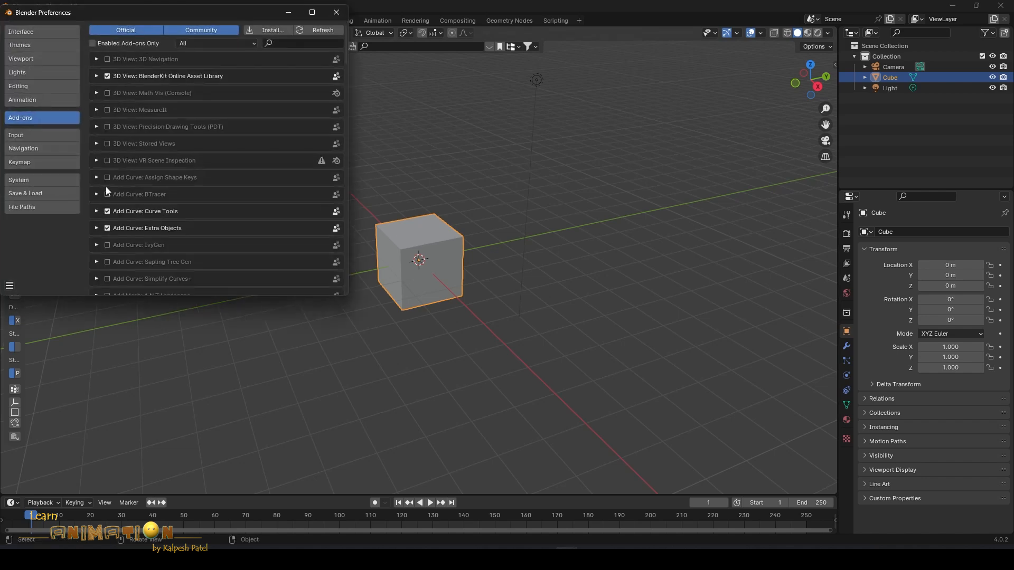
left_click(271, 31)
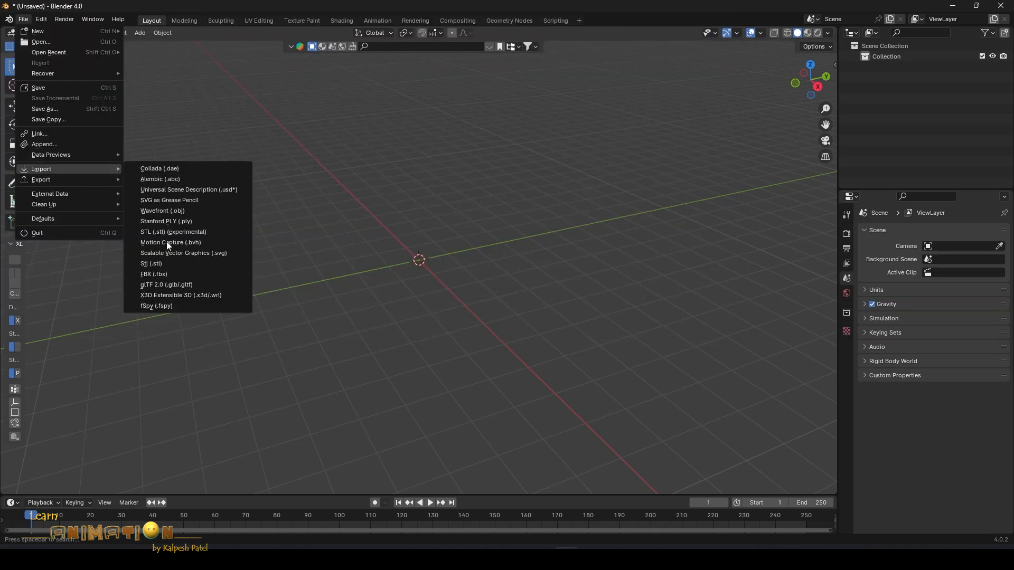
Step: Import the fSpy project camera001.fspy from the Banner anim folder
left_click(159, 304)
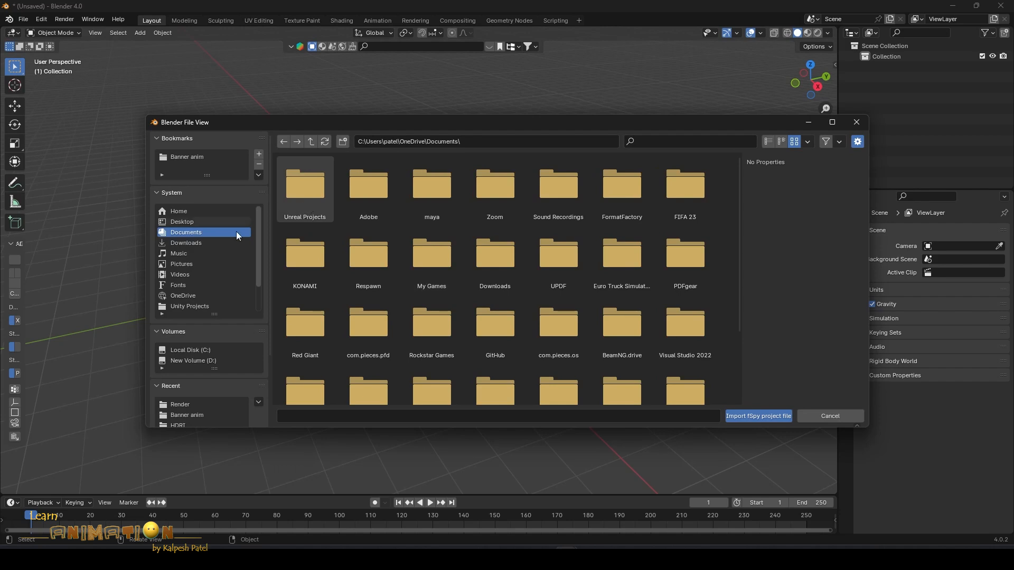
left_click(189, 156)
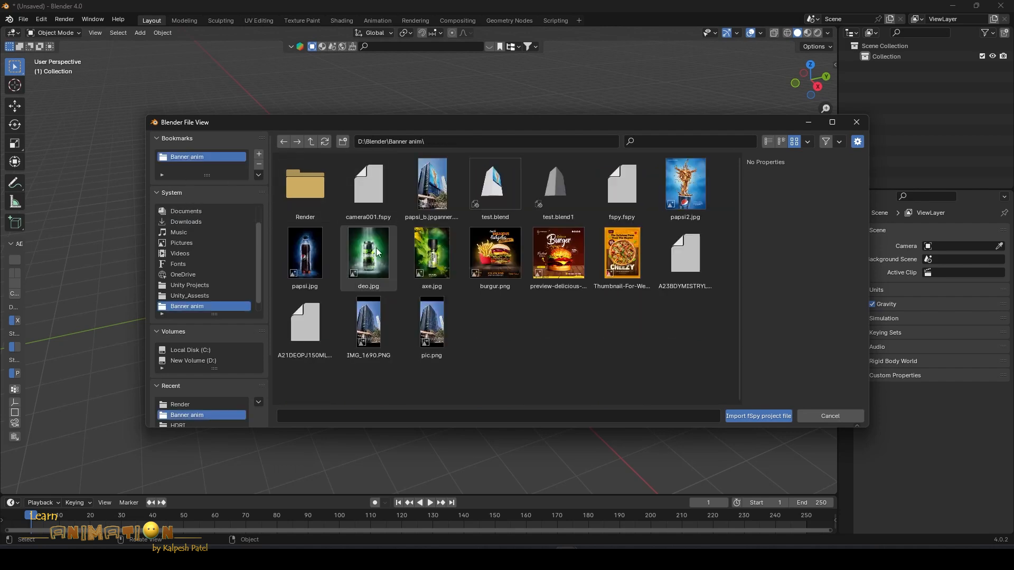
left_click(370, 197)
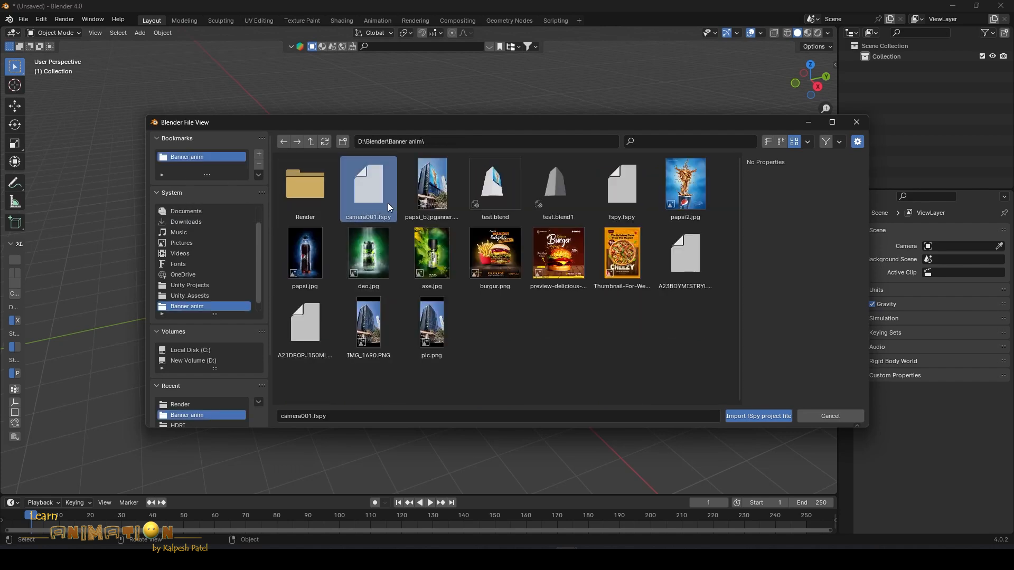
left_click(762, 416)
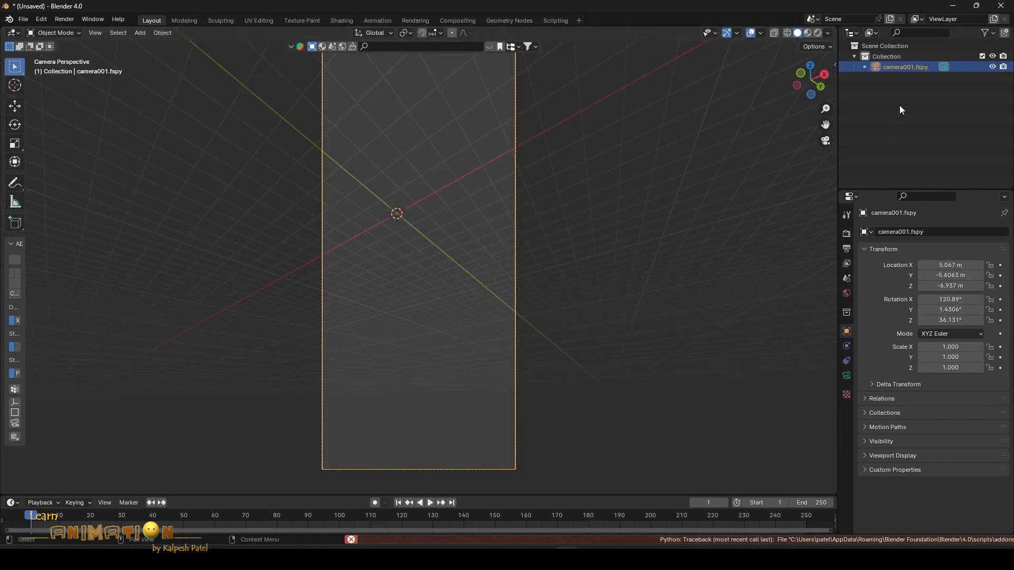
Step: Load pic.png from the Banner anim folder as the background image of the imported camera
left_click(864, 66)
left_click(901, 77)
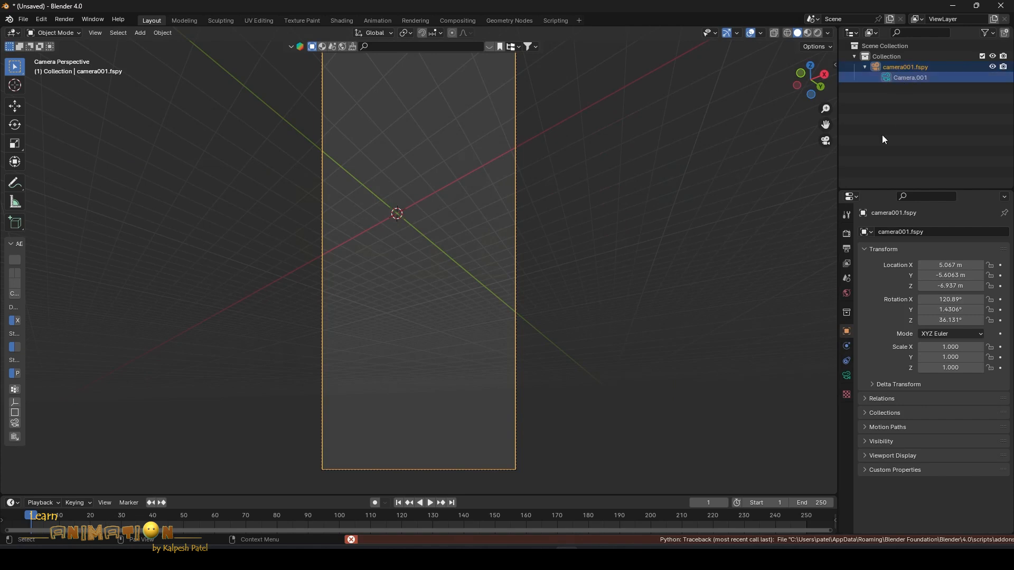
left_click(846, 375)
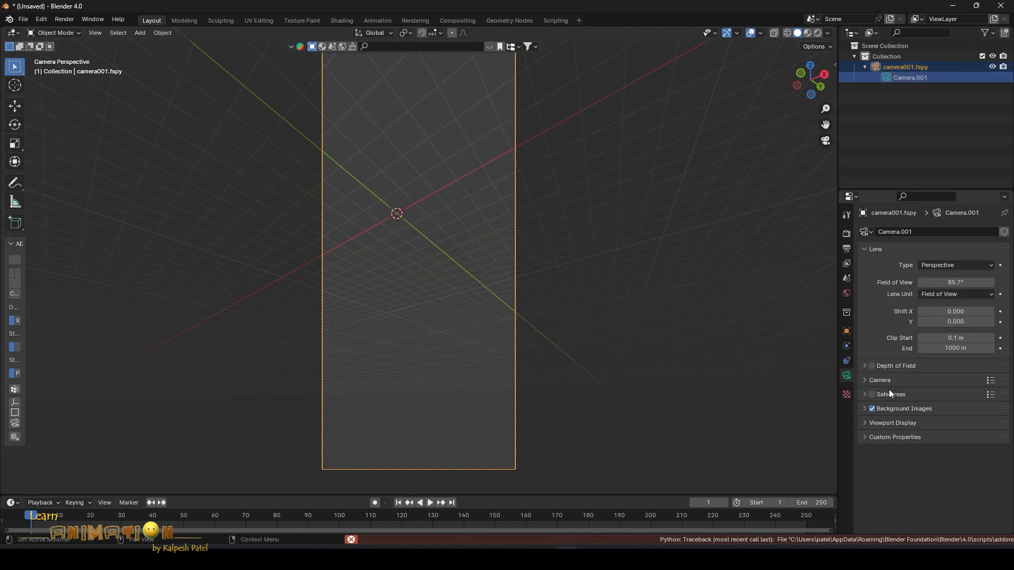
left_click(862, 409)
left_click(919, 471)
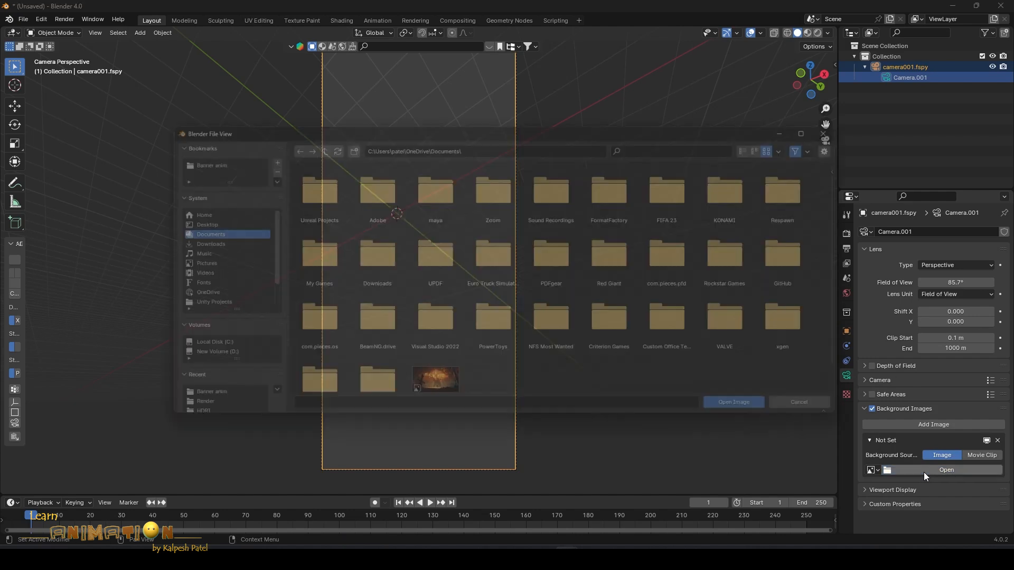
scroll(236, 275, "down", 2)
left_click(187, 306)
left_click(368, 258)
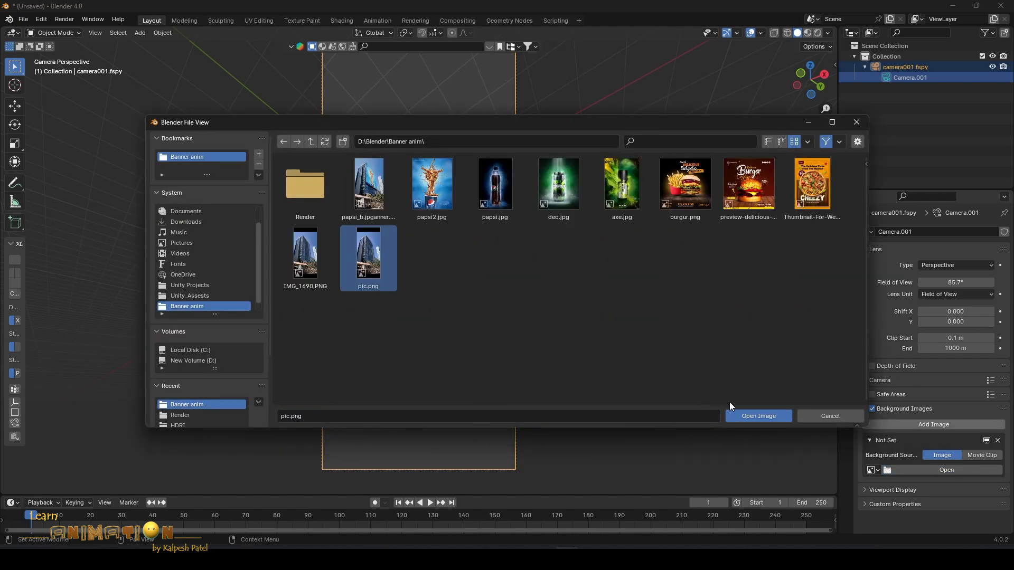
left_click(758, 417)
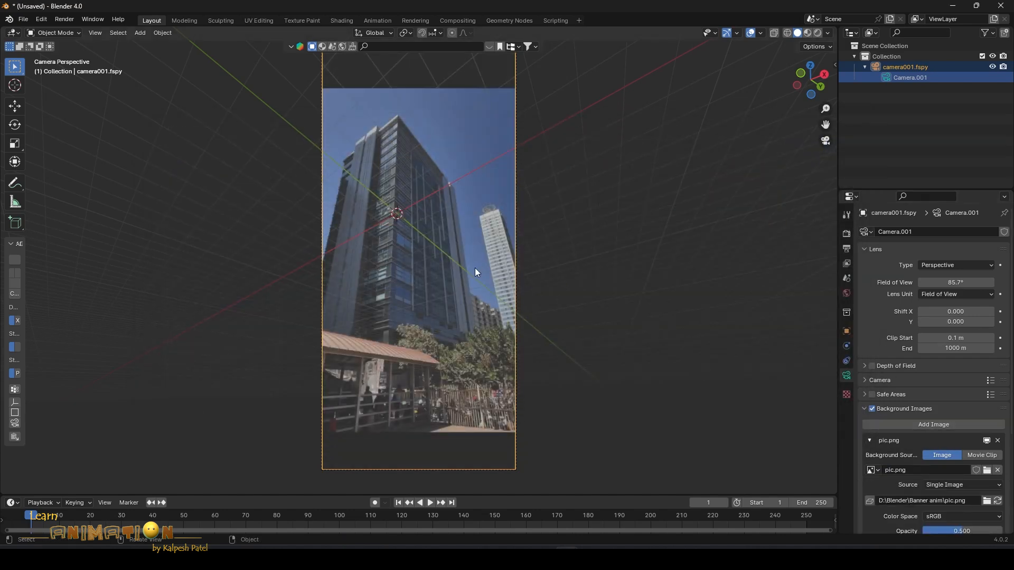
Step: Deselect everything and add a cube mesh at the scene origin
key("alt+a")
key("shift+a")
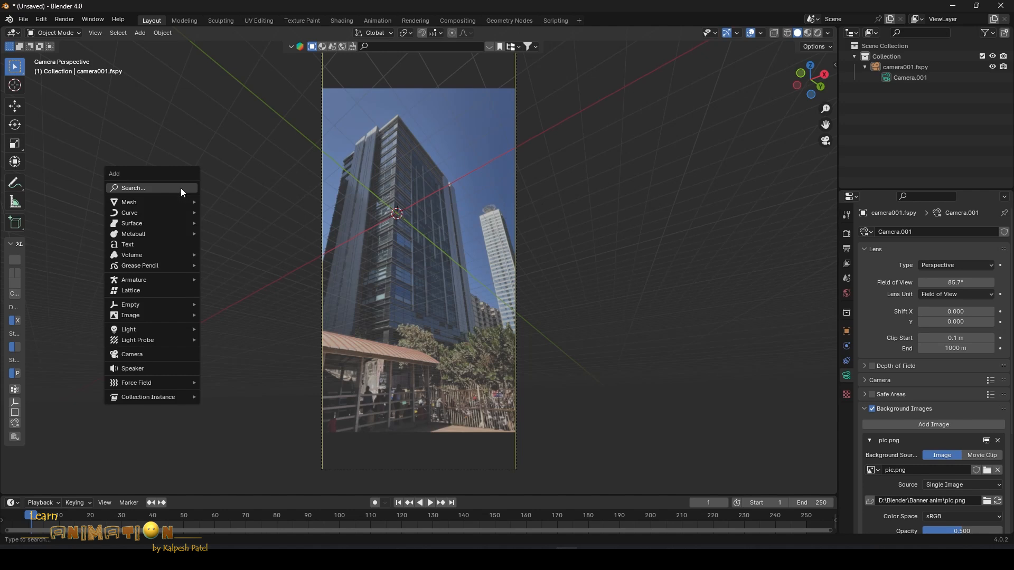
mouse_move(157, 202)
left_click(222, 213)
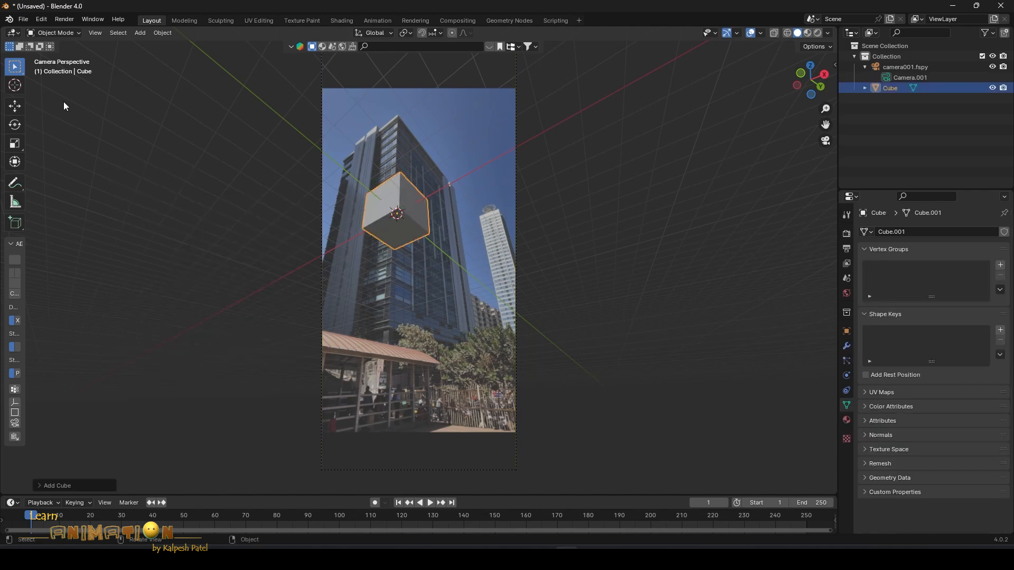
Step: Scale the cube along Z so that its front corner reaches the top of the building in the photo
scroll(459, 198, "up", 2)
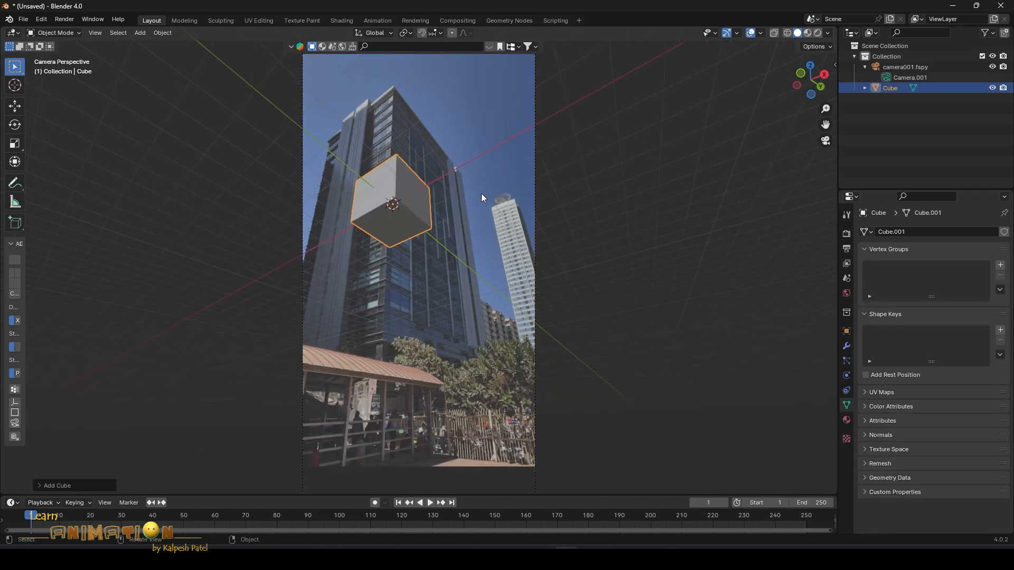
left_click(15, 145)
left_click_drag(396, 179, 429, 61)
mouse_move(421, 228)
left_mouse_down()
mouse_move(444, 228)
mouse_move(427, 228)
left_mouse_up()
key("z")
key("Escape")
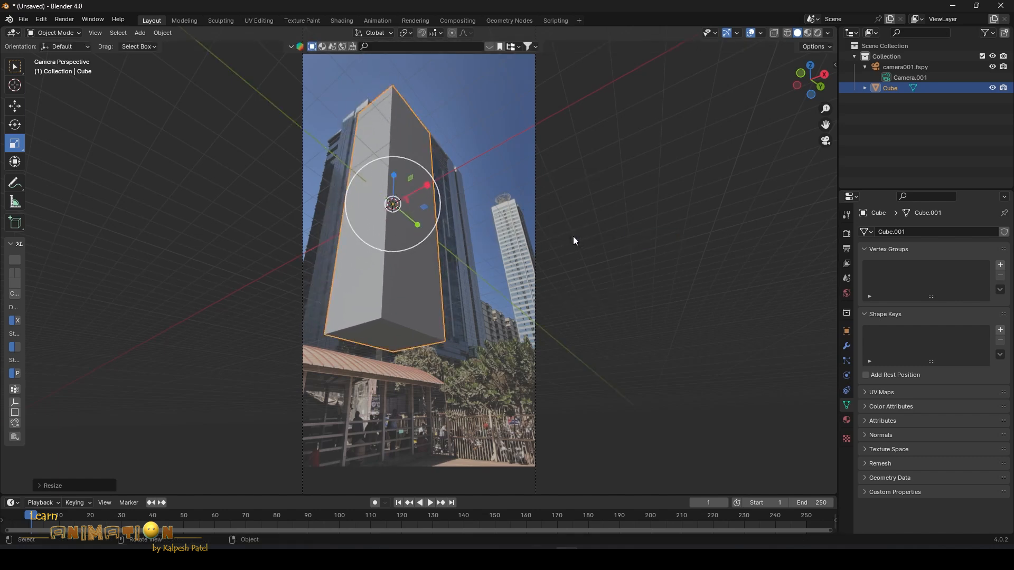
Step: Split the 3D viewport into a camera view and a perspective view, with the cube in Edit Mode
left_click_drag(835, 27, 313, 74)
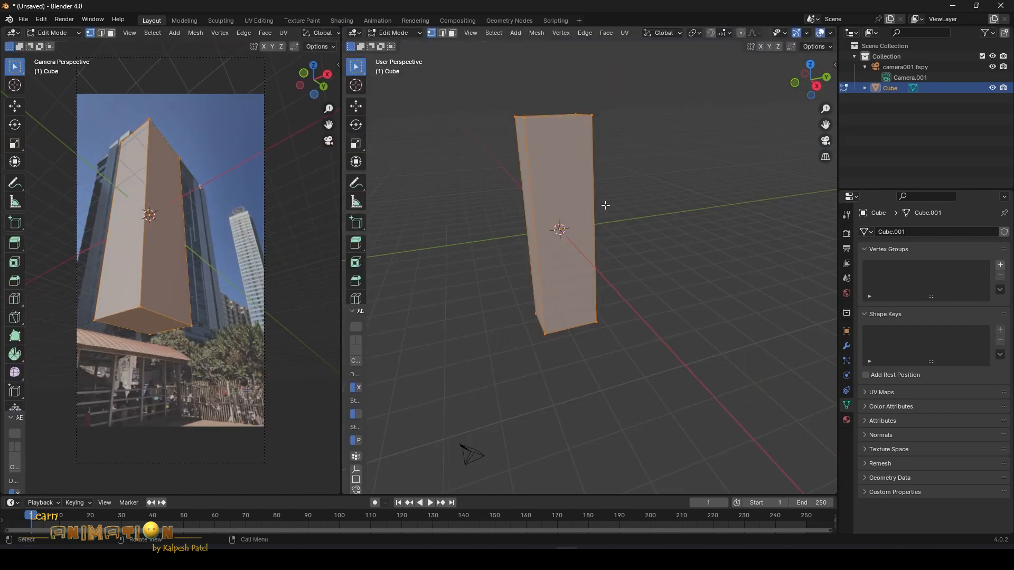
middle_click_drag(604, 204, 593, 204)
scroll(592, 204, "down", 1)
Step: Move the cube's positive-Y side face about 3.08 m along Y to the facade's far edge, using face selection and X-ray
left_click(452, 32)
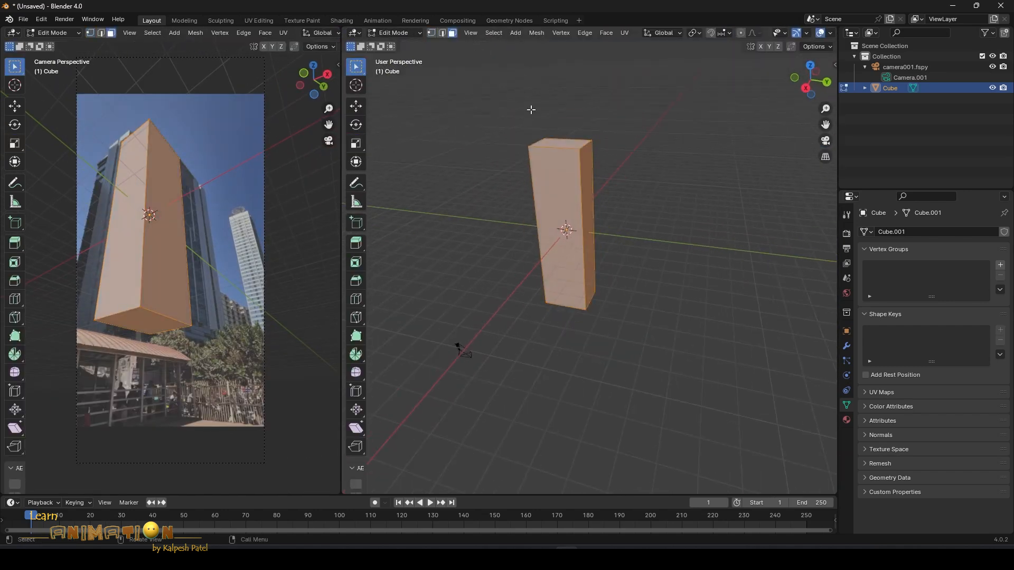
scroll(591, 200, "up", 1)
left_click(589, 201)
middle_click_drag(620, 223, 637, 217)
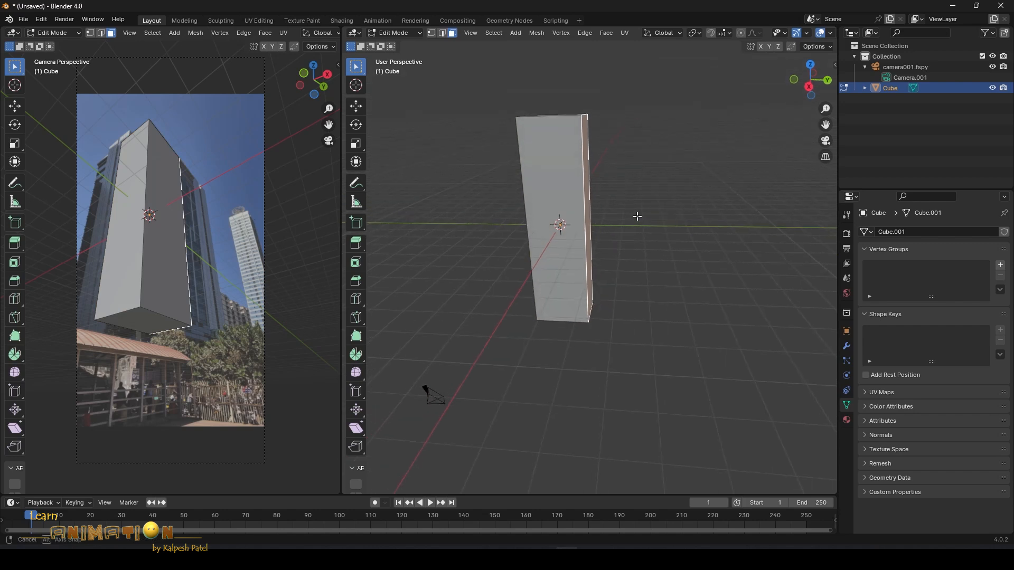
left_click(15, 106)
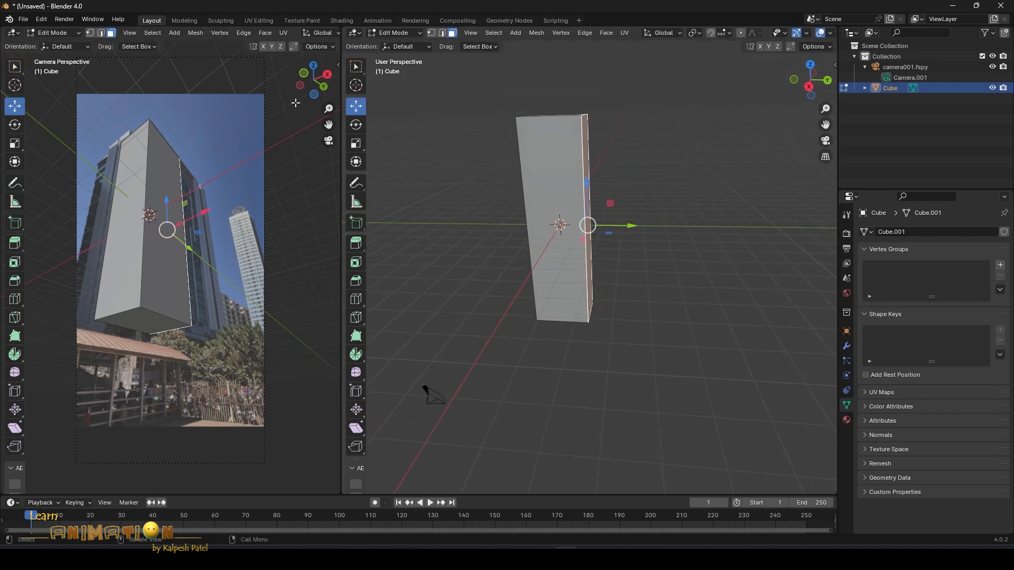
left_click_drag(339, 41, 557, 41)
left_click(532, 34)
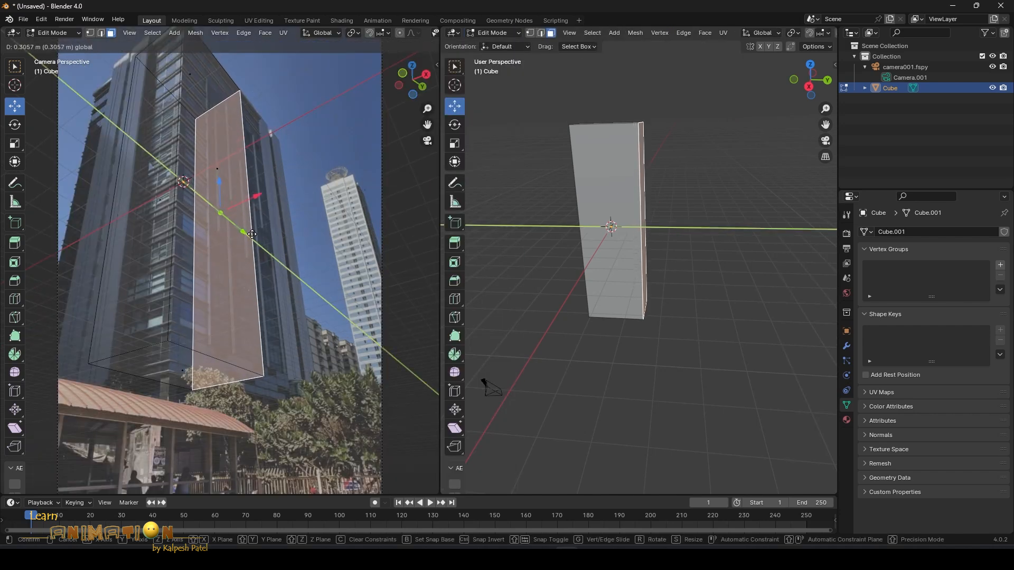
key("g")
key("y")
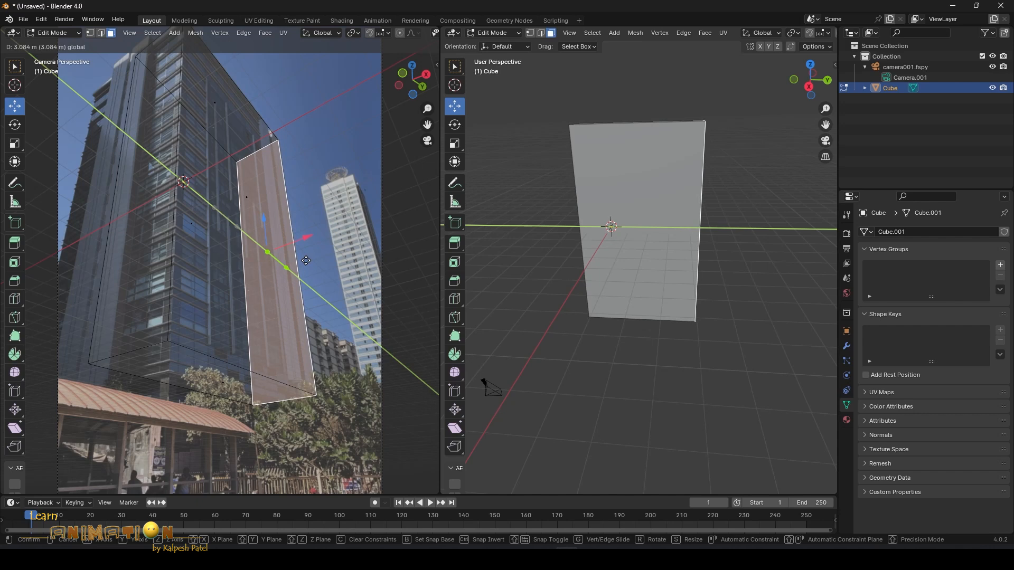
left_click(306, 260)
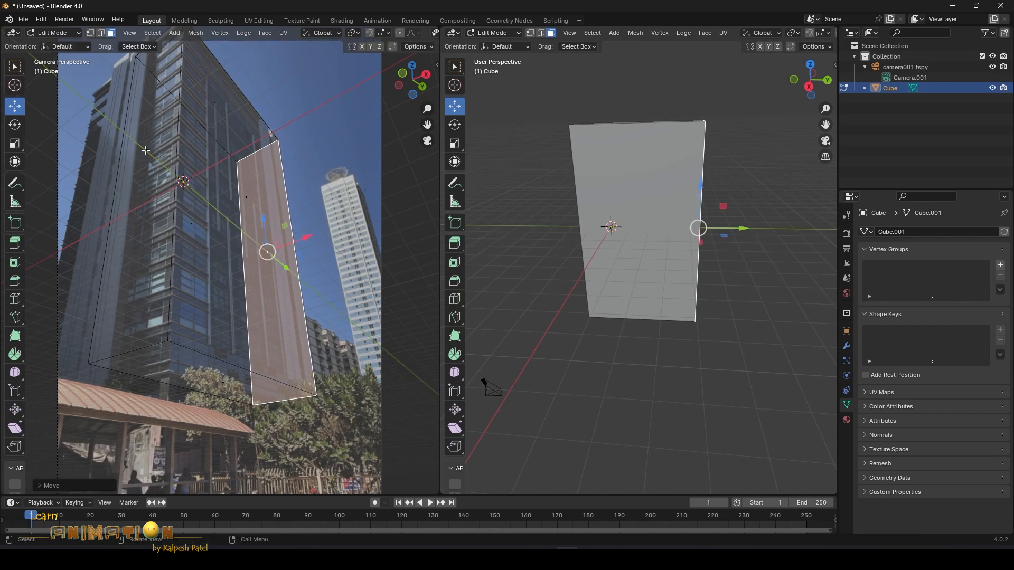
Step: Move the cube's negative-Y side face about 0.08 m along Y to align with the building's front corner
left_click(146, 151)
key("g")
key("y")
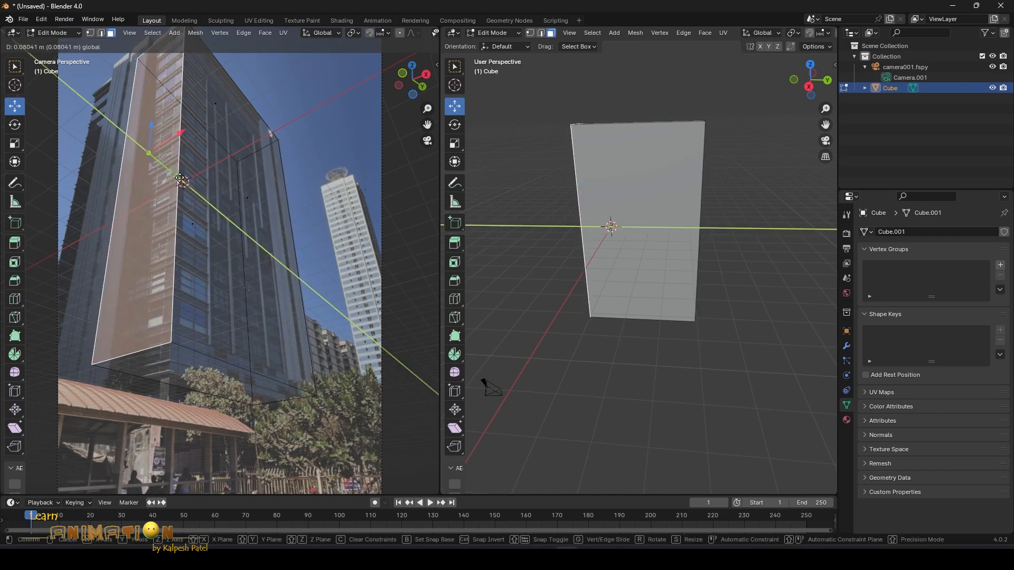
left_click(179, 179)
Step: Move the cube's negative-X face outward along X so the box extends past the building's left facade
left_click(198, 226)
scroll(245, 232, "down", 1)
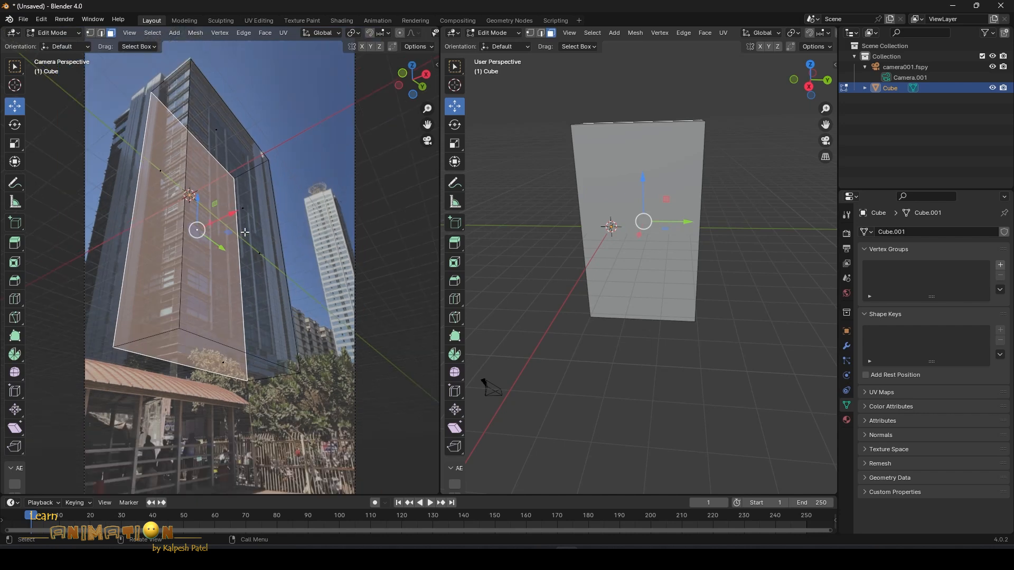
left_click_drag(234, 212, 196, 241)
scroll(215, 132, "down", 1)
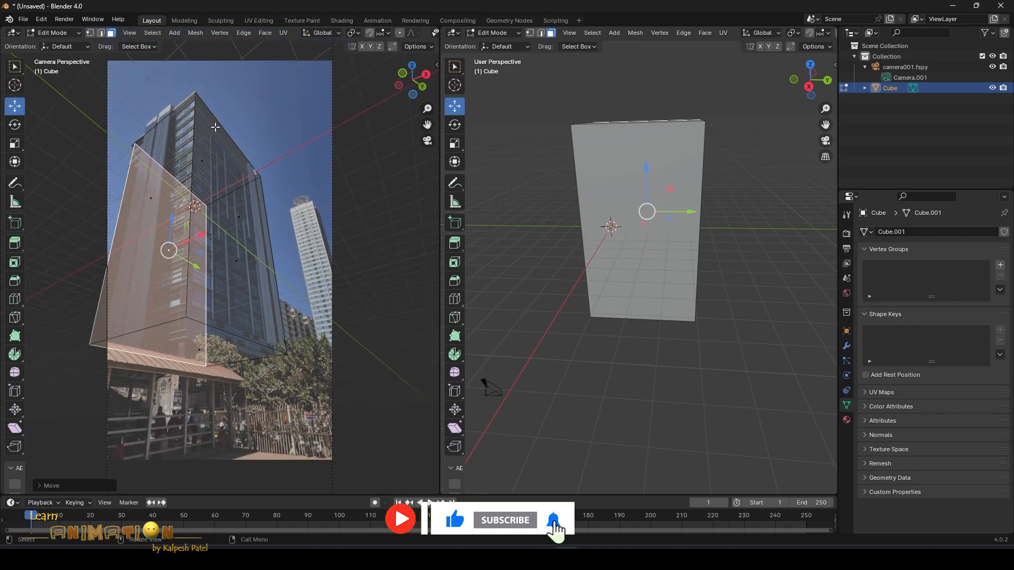
middle_click_drag(663, 224, 713, 228)
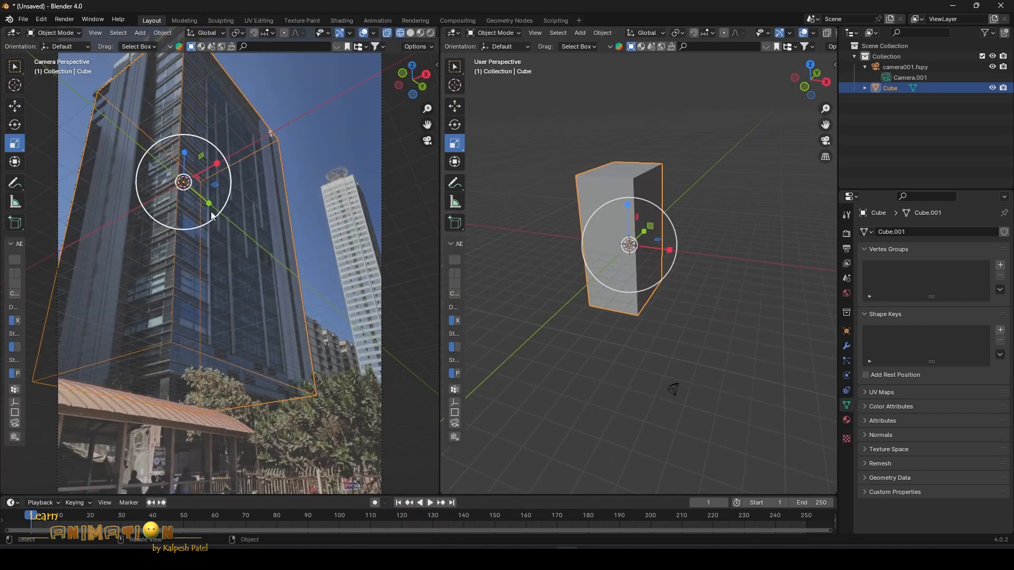
left_click(247, 221)
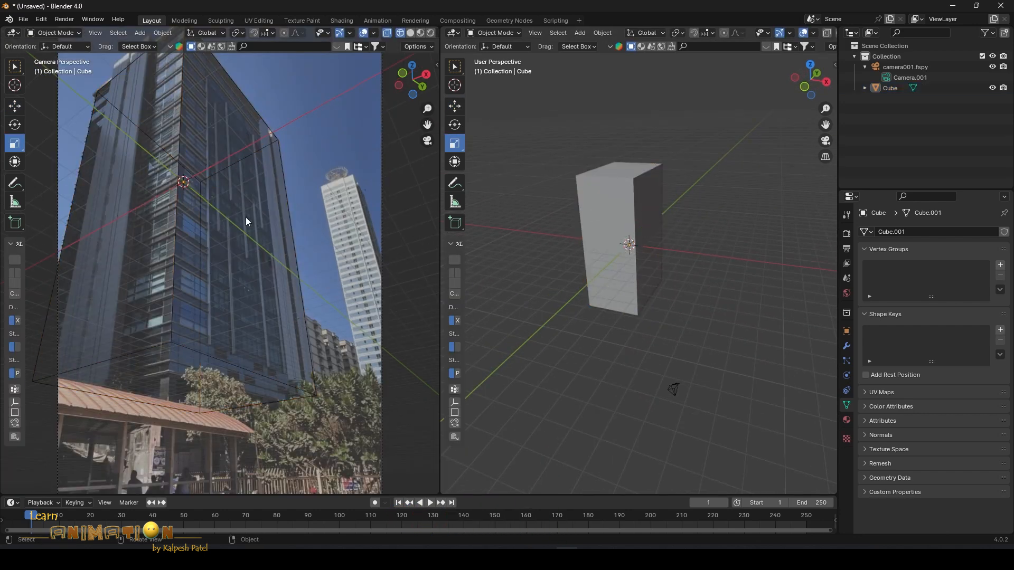
key("Tab")
left_click(228, 125)
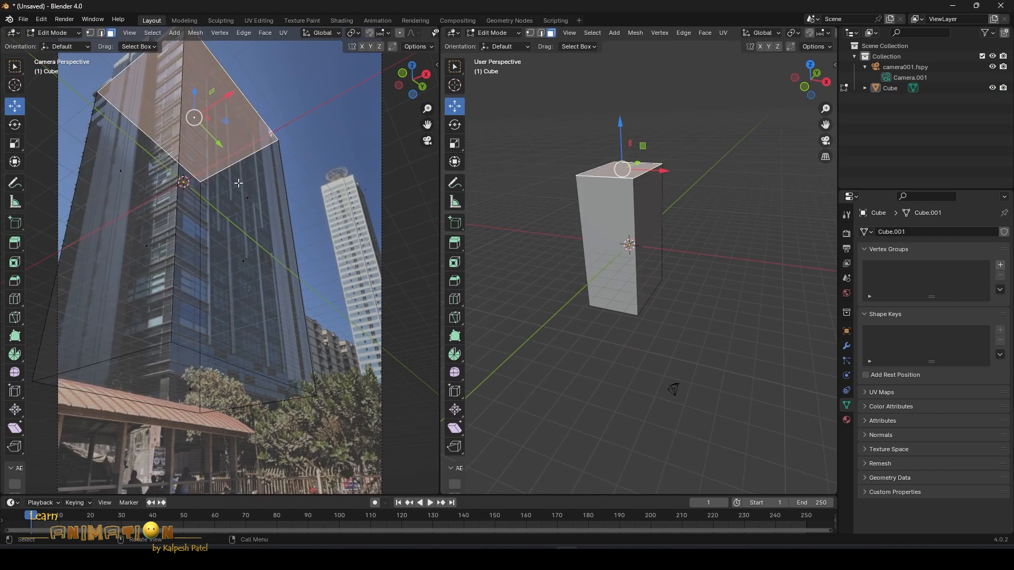
left_click(248, 211)
middle_click_drag(612, 205, 626, 228)
key("Tab")
Step: Duplicate the cube in place and rename the original object as building
left_click(633, 158)
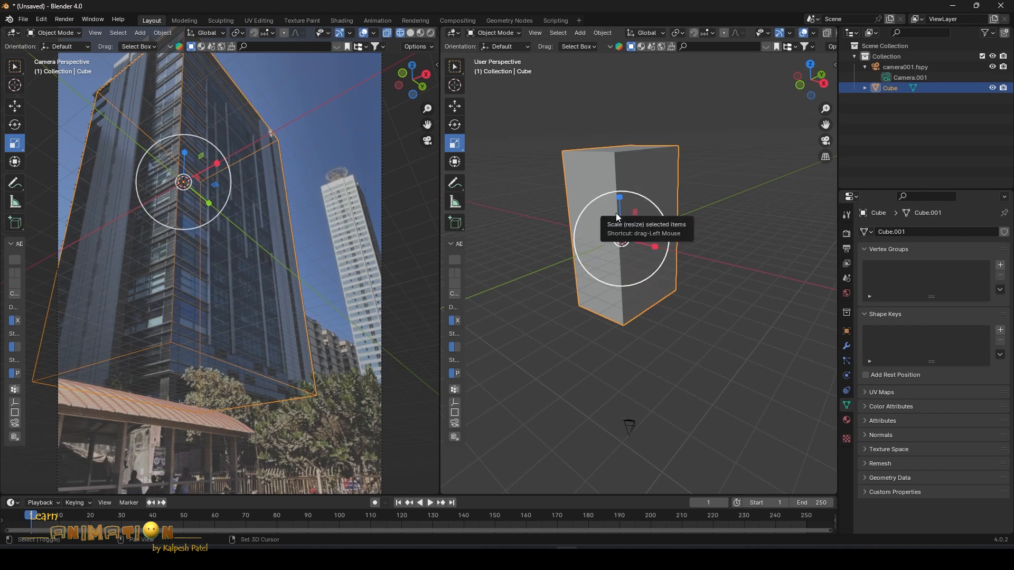
double_click(902, 90)
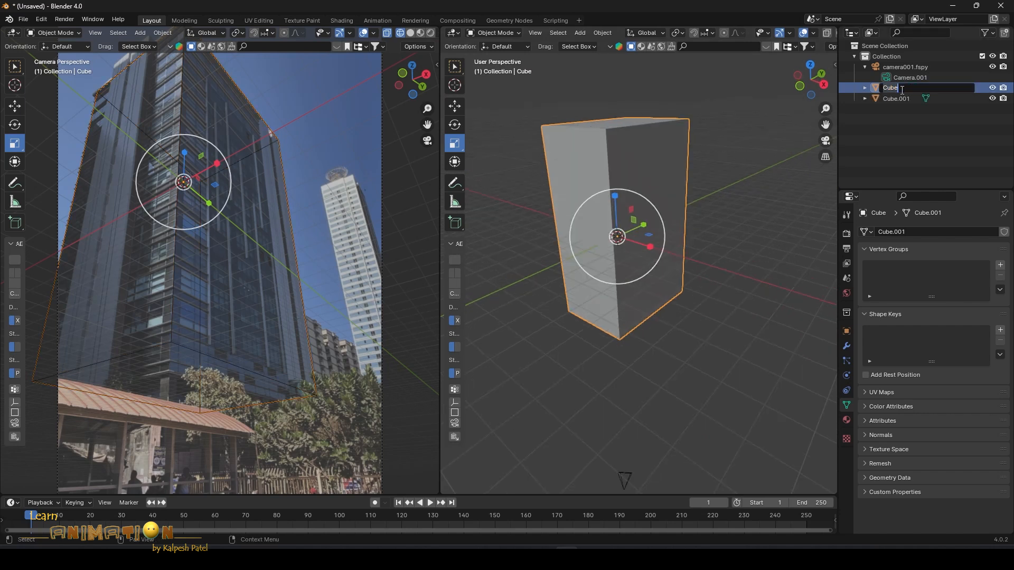
type("building")
key("Return")
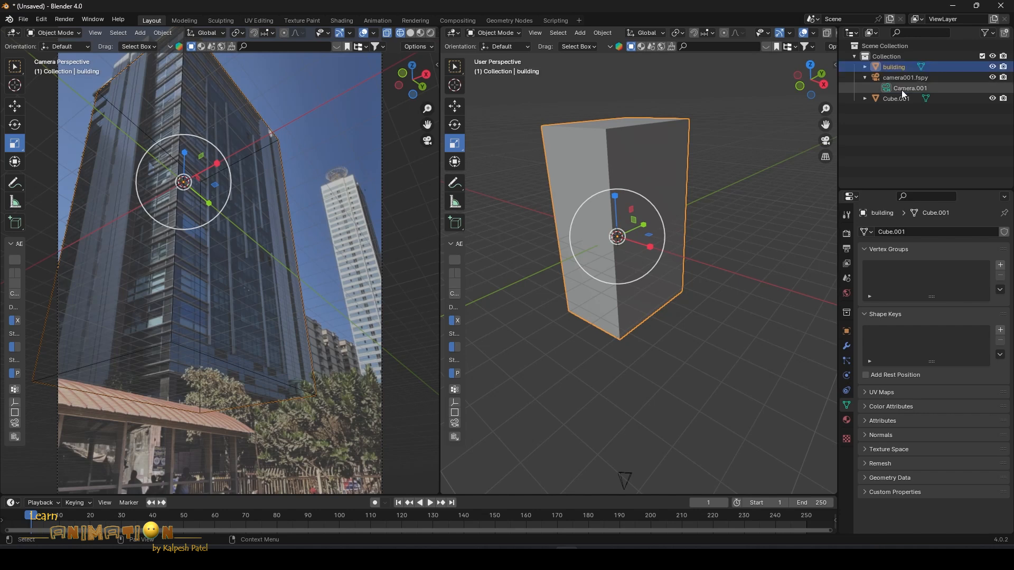
Step: Select the duplicate Cube.001 and hide the building object in the viewport
left_click(897, 100)
middle_click_drag(666, 169, 642, 196)
left_click(992, 67)
Step: Delete five faces of Cube.001, keeping only the positive-X face that covers the right facade
key("Tab")
middle_click_drag(590, 168, 697, 226)
left_click(581, 190)
left_click(617, 168, "shift")
left_click(605, 243, "shift")
left_click(636, 234, "shift")
middle_click_drag(637, 234, 583, 177)
left_click(630, 267, "shift")
middle_click_drag(631, 267, 700, 328)
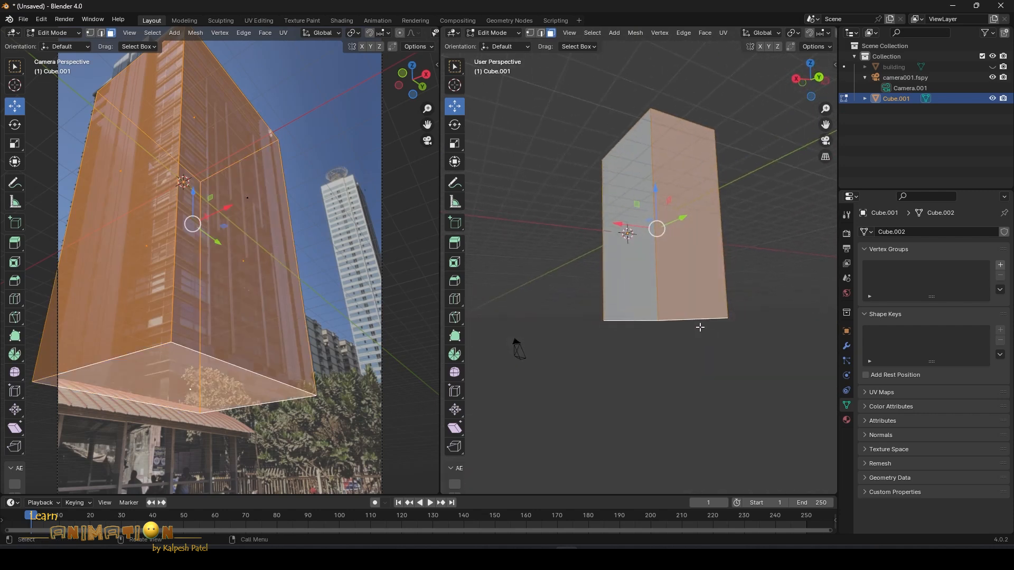
key("x")
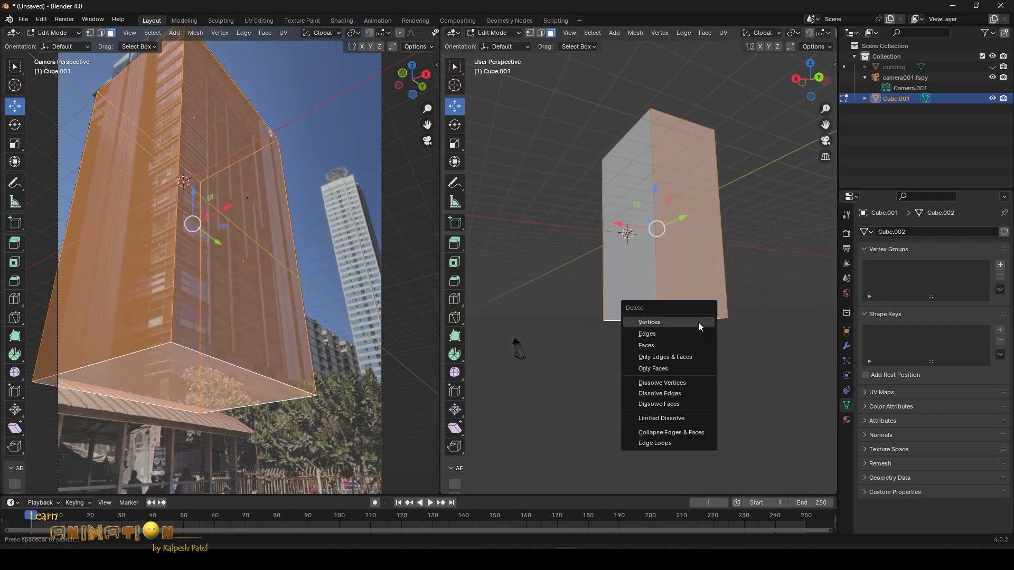
left_click(651, 344)
middle_click_drag(630, 264, 735, 317)
key("Tab")
middle_click_drag(673, 254, 654, 169)
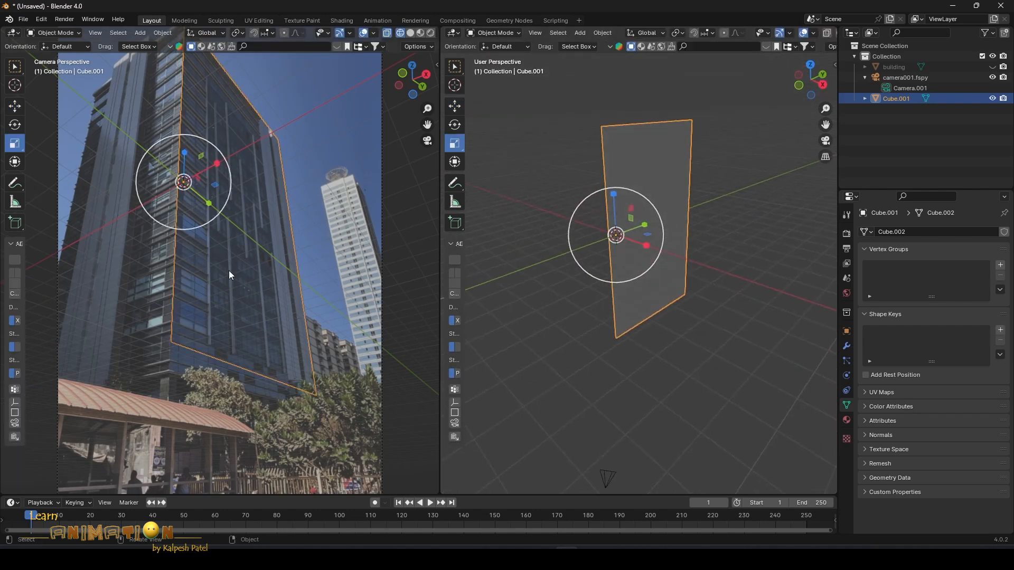
Step: Set the facade plane's origin to its geometry and activate the Move tool
scroll(294, 217, "down", 1)
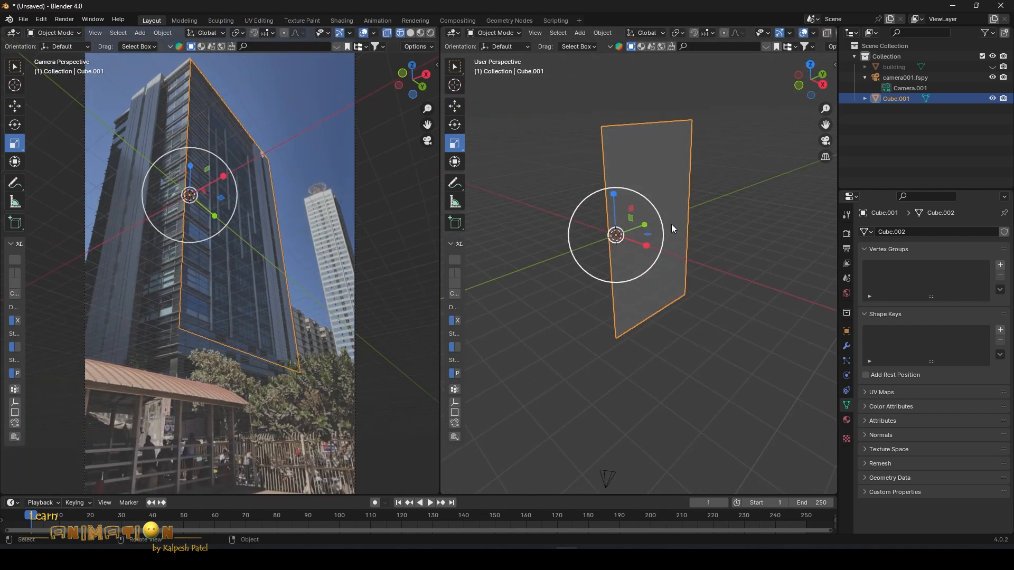
left_click(163, 34)
mouse_move(177, 58)
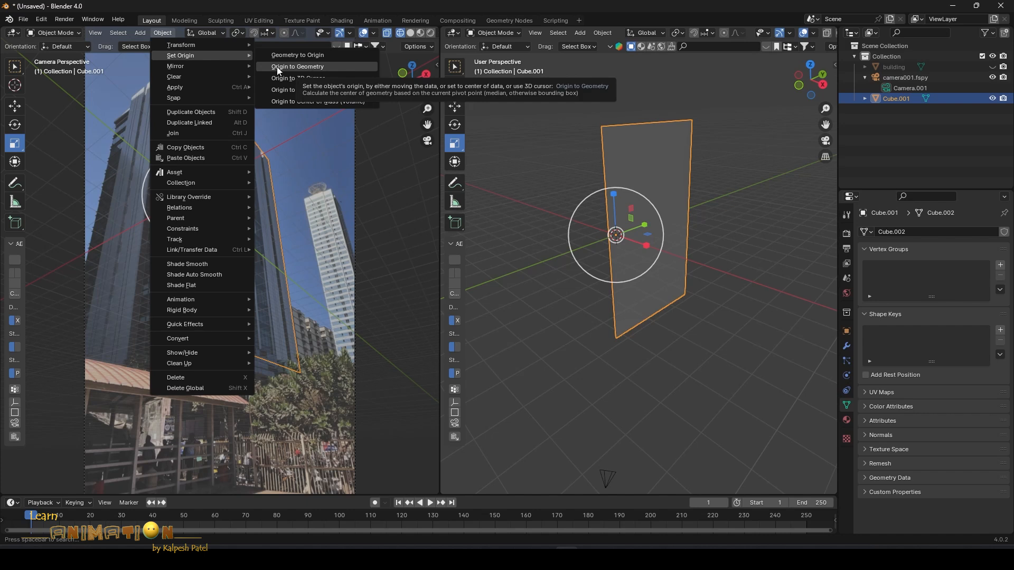
left_click(299, 67)
middle_click_drag(692, 268, 684, 249)
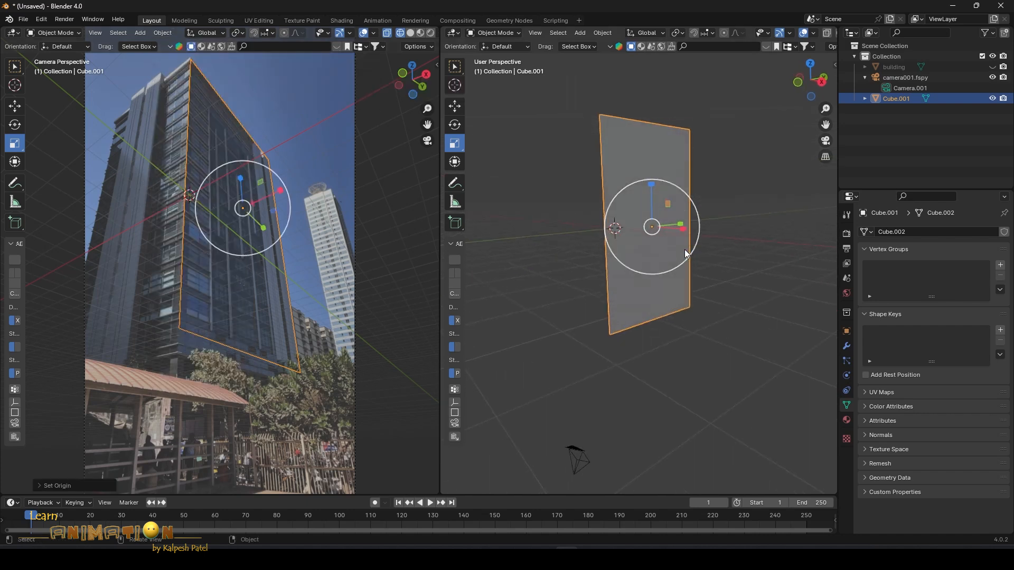
key("shift+space")
key("g")
Step: Subdivide the whole facade plane with 50 cuts and return to Object Mode
scroll(662, 178, "up", 1)
key("Tab")
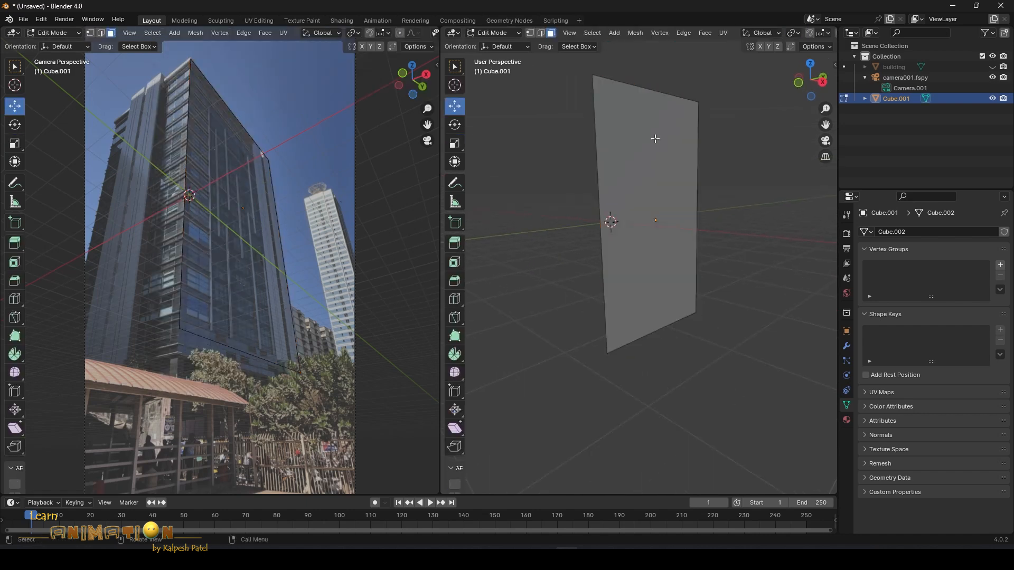
key("a")
right_click(604, 119)
left_click(604, 121)
left_click(591, 414)
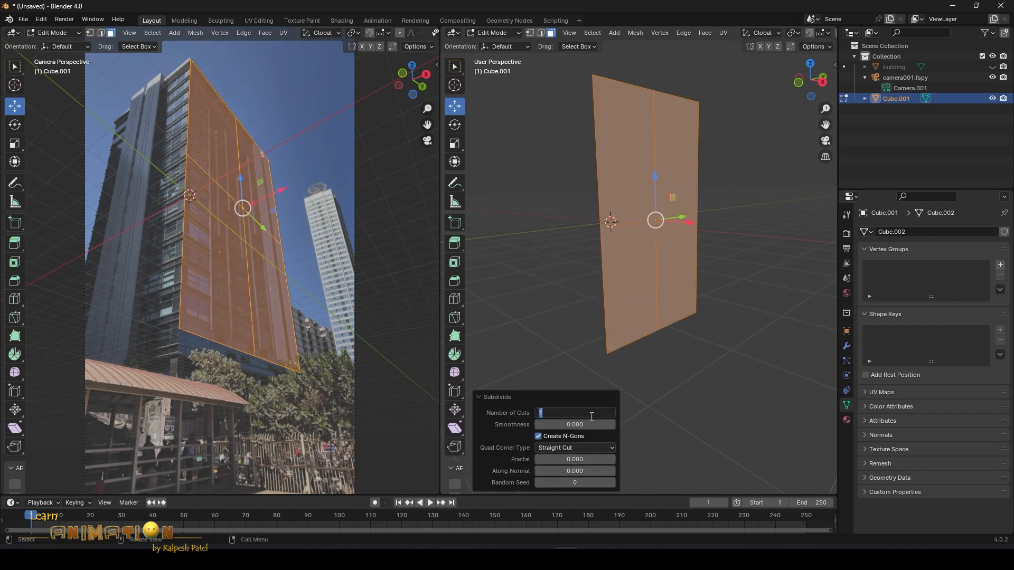
type("50")
key("Return")
key("Tab")
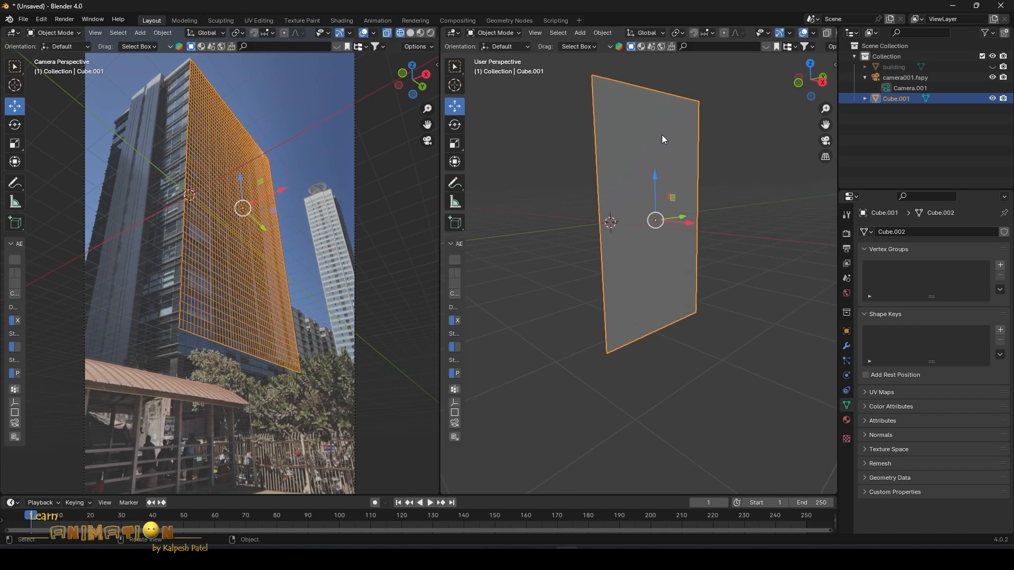
Step: Apply all transforms to the subdivided plane and set its origin to geometry again
key("ctrl+a")
left_click(631, 166)
middle_click_drag(651, 194, 654, 229)
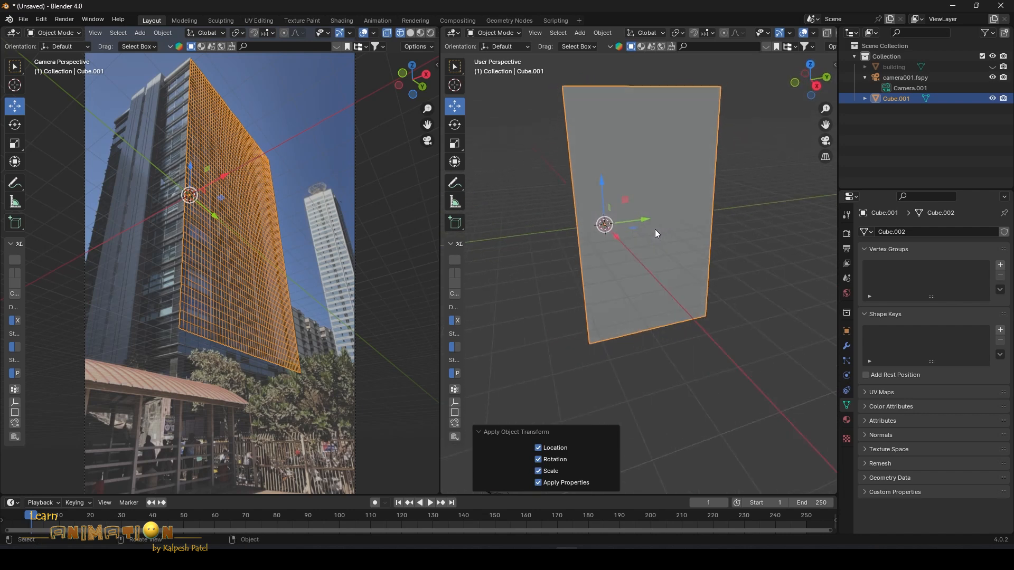
left_click(606, 34)
mouse_move(613, 56)
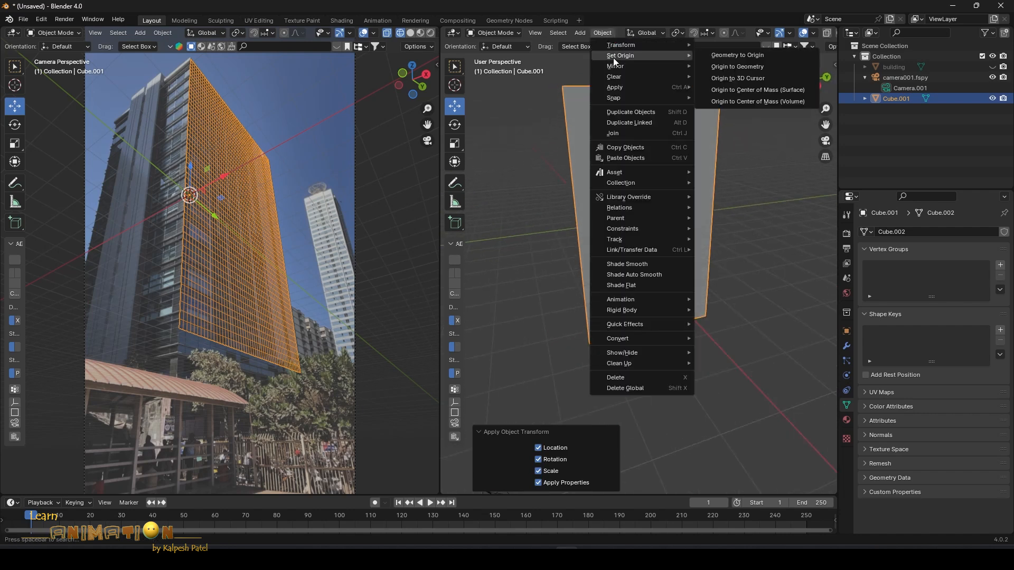
left_click(752, 66)
middle_click_drag(640, 194, 626, 113)
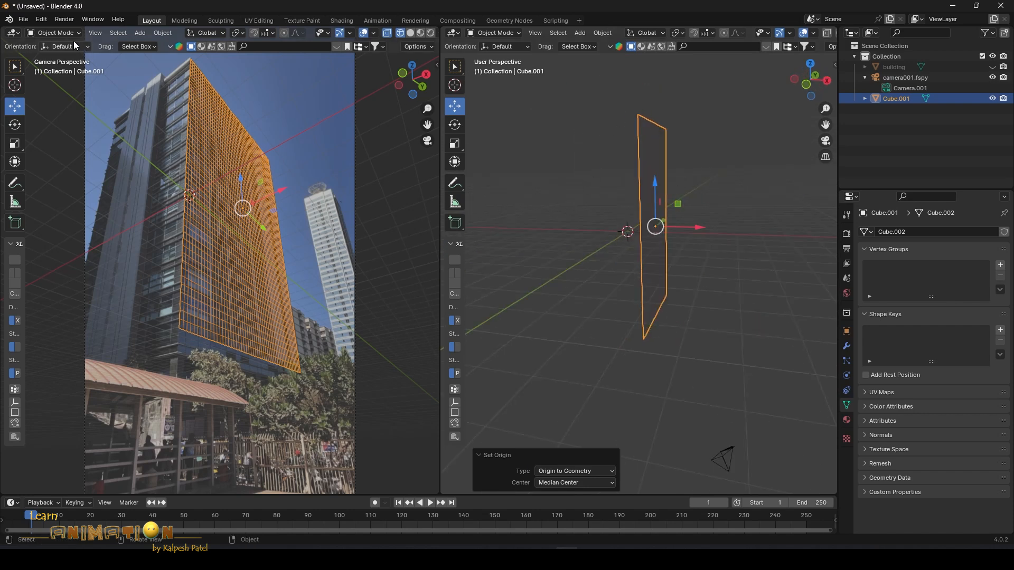
Step: Search the add-ons in the preferences for "extra" to check the Extra Objects curve add-on
left_click(41, 23)
left_click(53, 155)
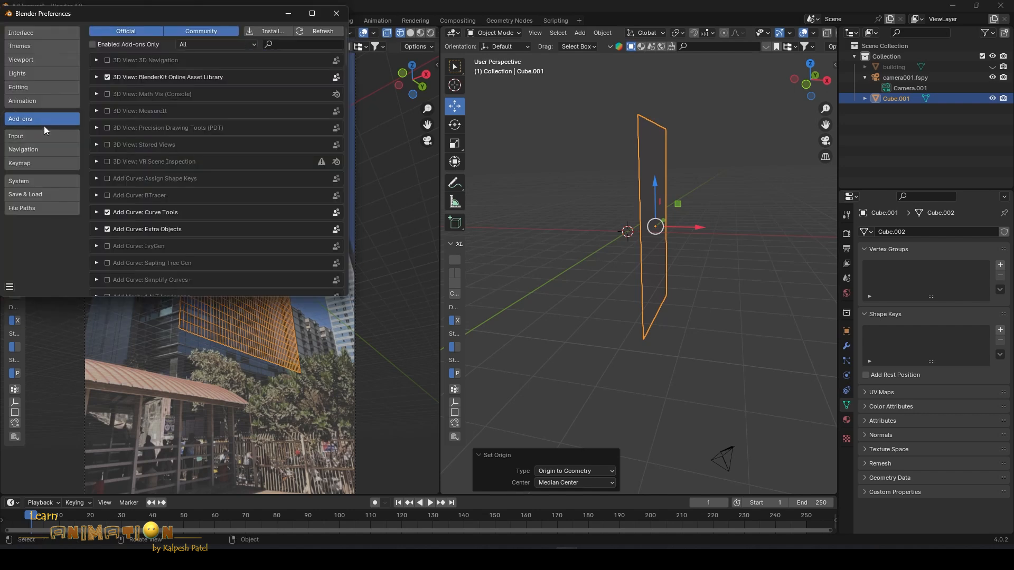
left_click(296, 44)
type("extra")
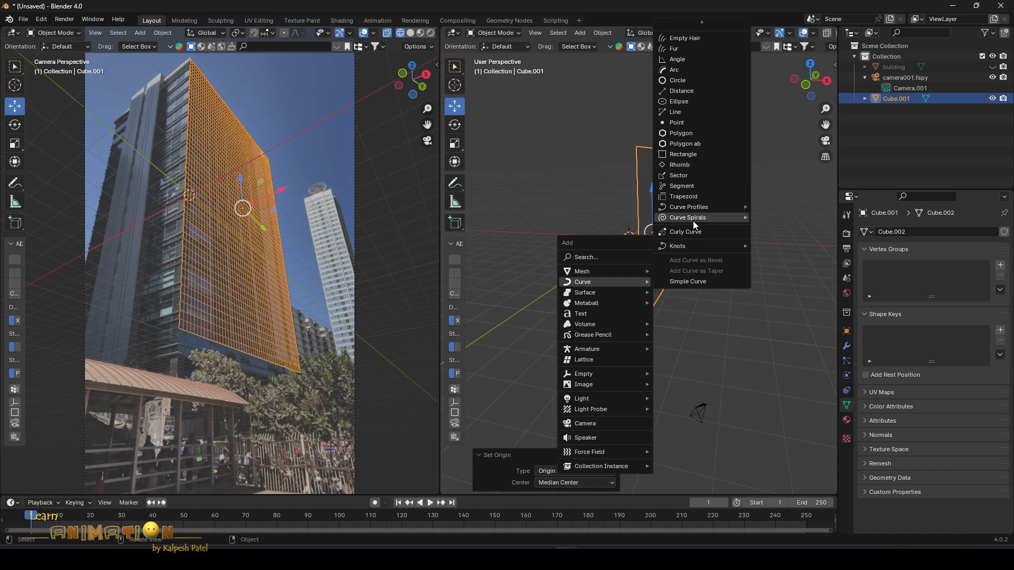
Step: Add an Archemedean curve spiral at the scene origin
mouse_move(694, 220)
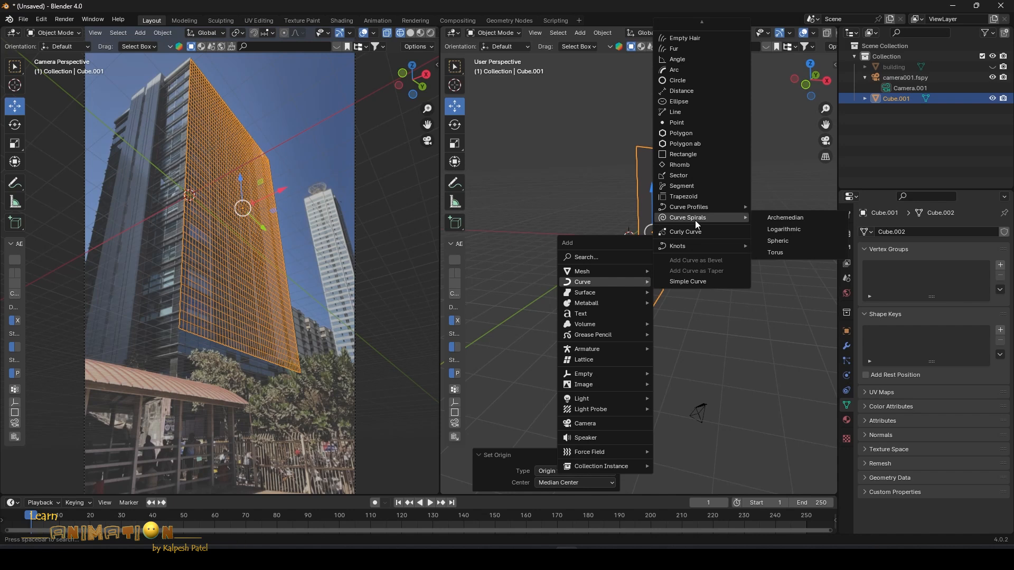
left_click(784, 217)
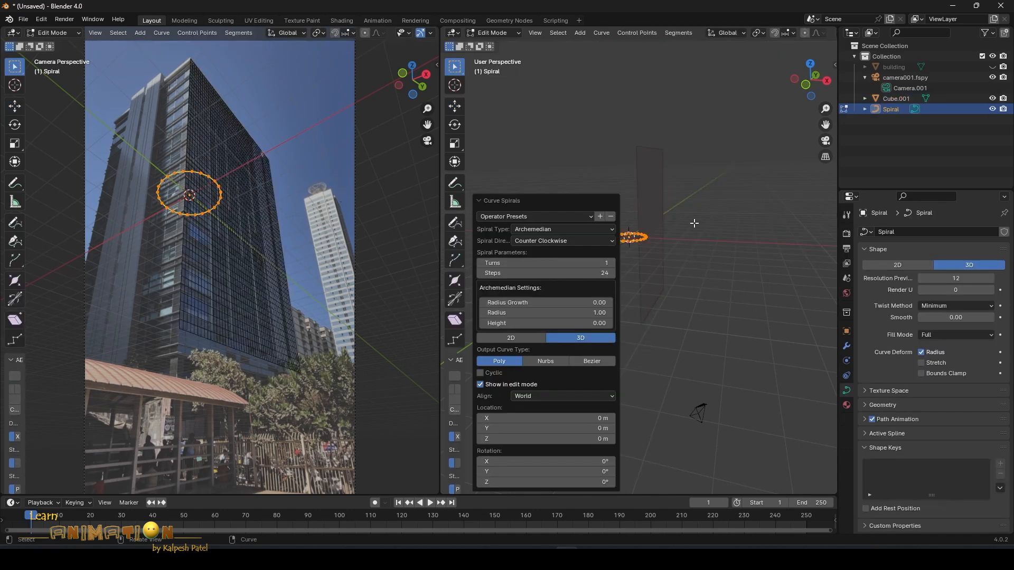
middle_click_drag(718, 205, 722, 275)
scroll(717, 268, "up", 2)
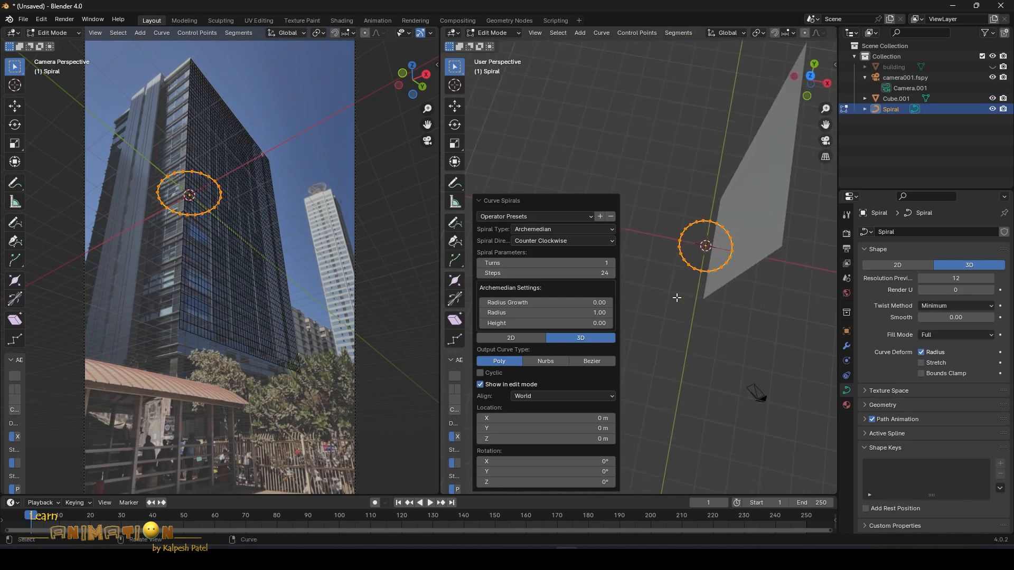
Step: Set the spiral's turns to 2 and its steps to 40
mouse_move(574, 263)
left_mouse_down()
mouse_move(586, 263)
mouse_move(558, 273)
left_mouse_up()
left_click(572, 273)
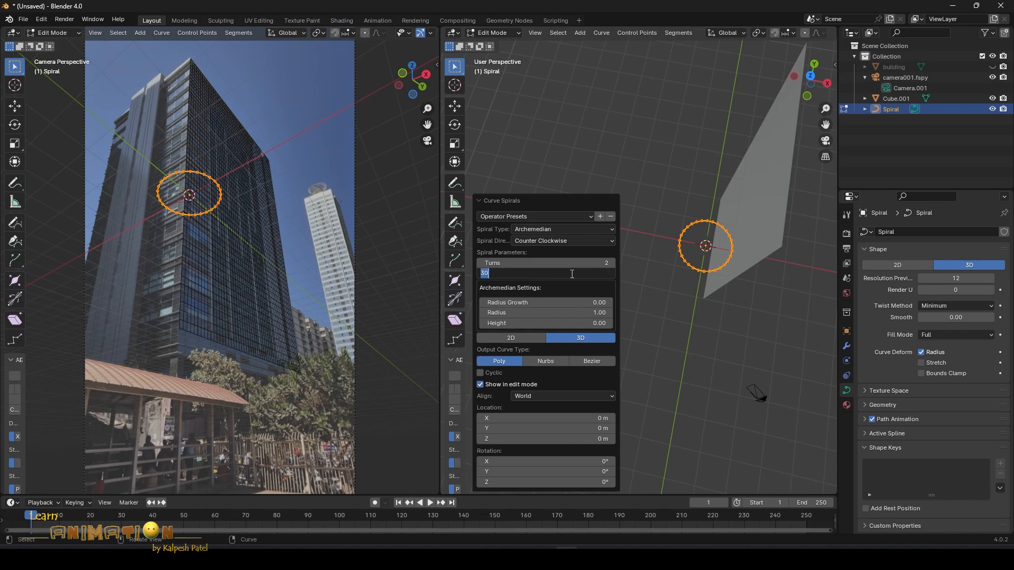
type("4")
key("Return")
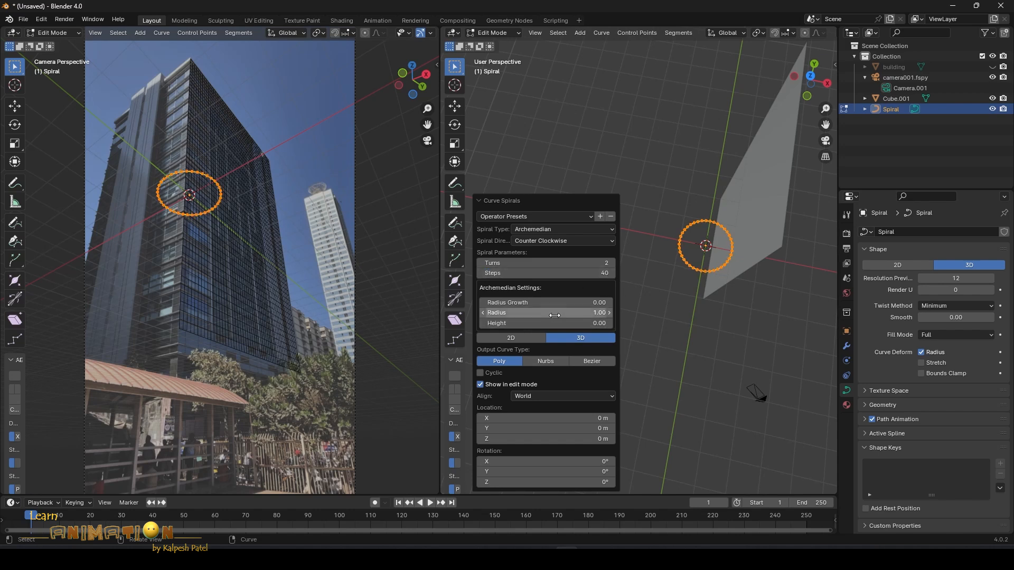
Step: Give the spiral a height of 0.09, a radius growth of 0.33 and 4 turns
left_click_drag(558, 313, 583, 313)
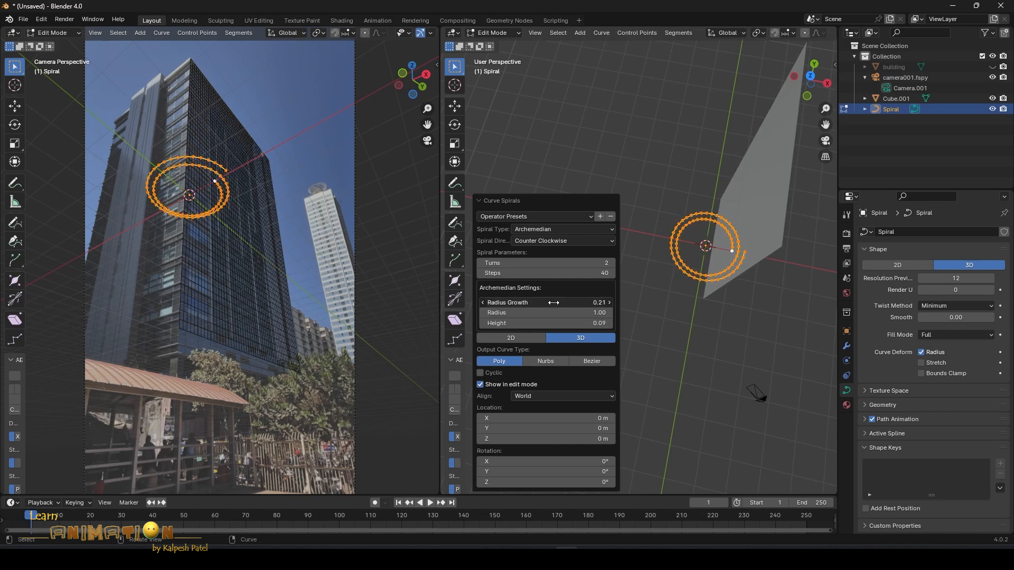
left_click_drag(552, 303, 557, 303)
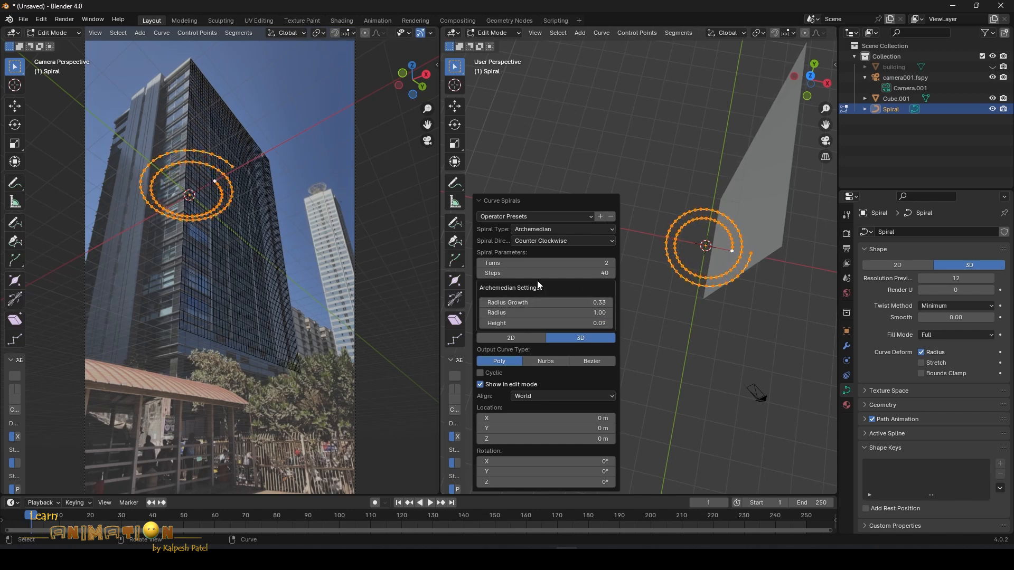
mouse_move(532, 262)
left_mouse_down()
mouse_move(565, 262)
mouse_move(533, 262)
left_mouse_up()
left_click(611, 262)
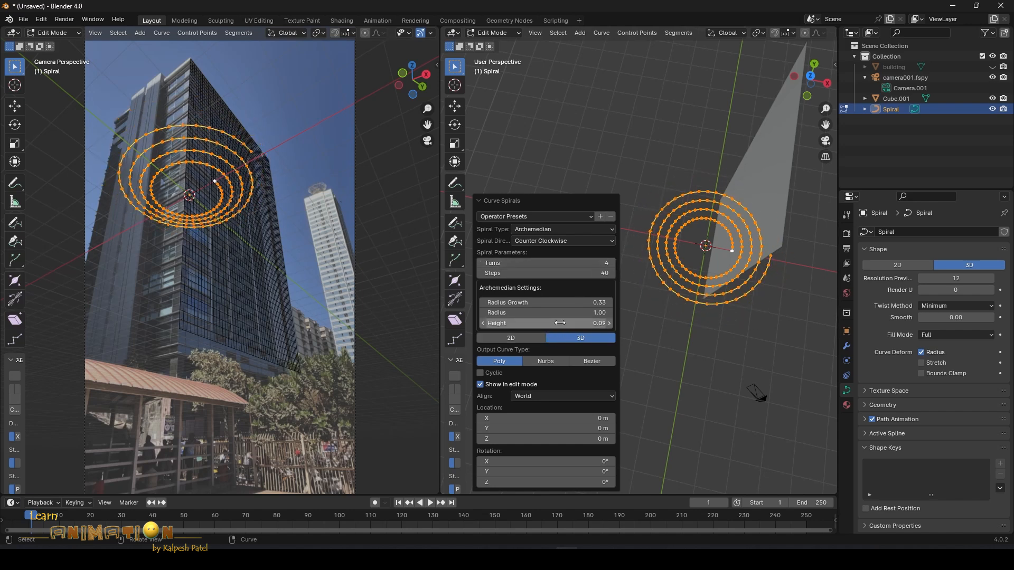
Step: Reduce the spiral's radius to 0.19 and flatten it by setting the height to 0
left_click_drag(549, 313, 511, 312)
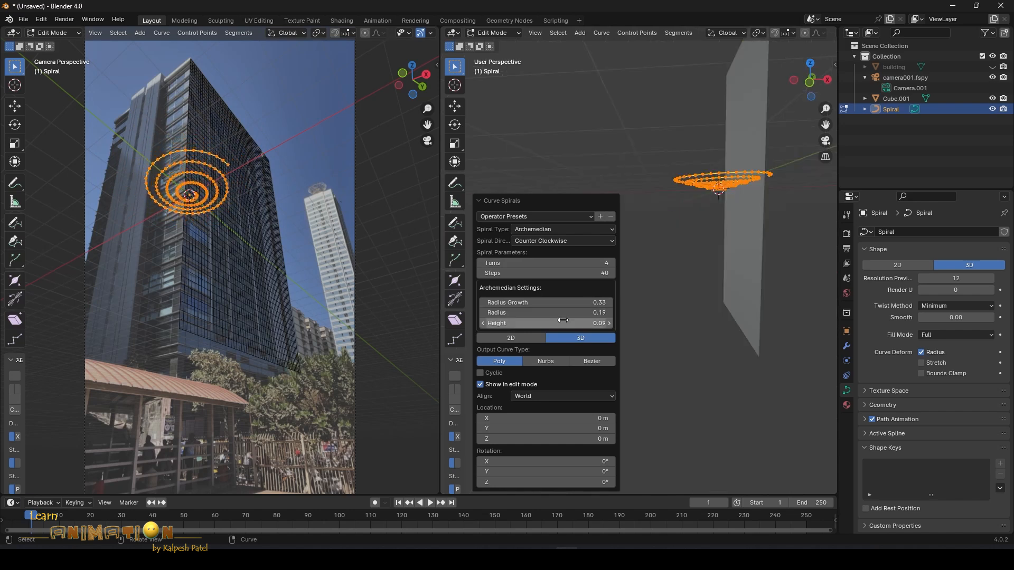
left_click(586, 323)
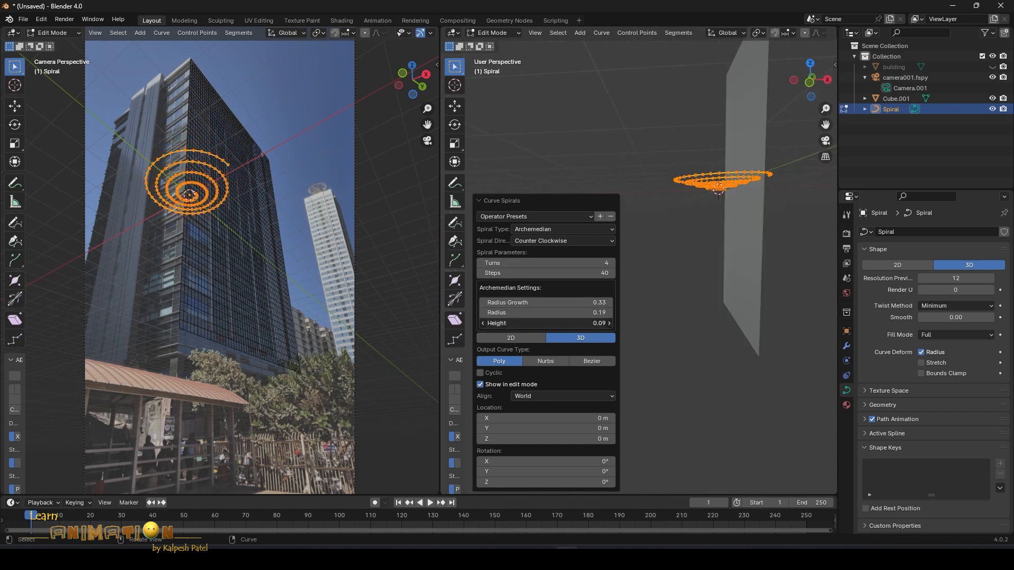
type("0")
key("Return")
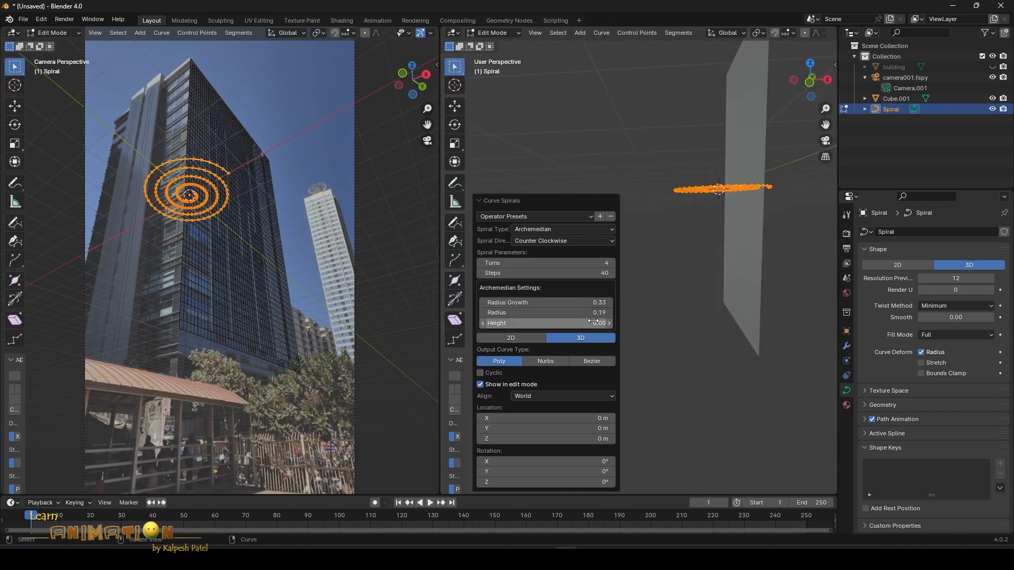
middle_click_drag(712, 250, 721, 301)
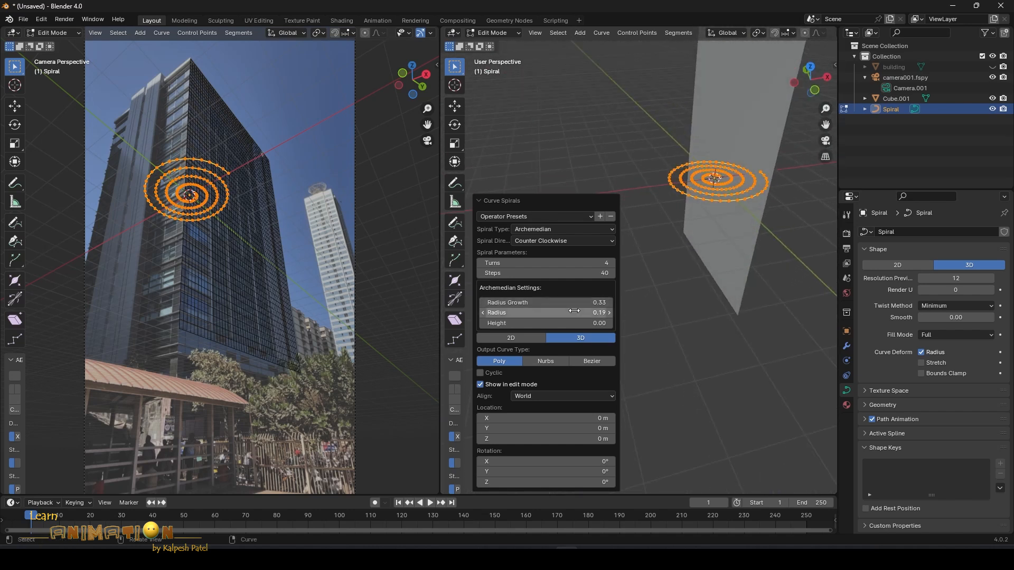
Step: Leave edit mode and raise the spiral about 4.9 m to the facade plane's top edge, shifting it inward along Y in side view
middle_click_drag(697, 225, 603, 234)
key("Tab")
key("KP_3")
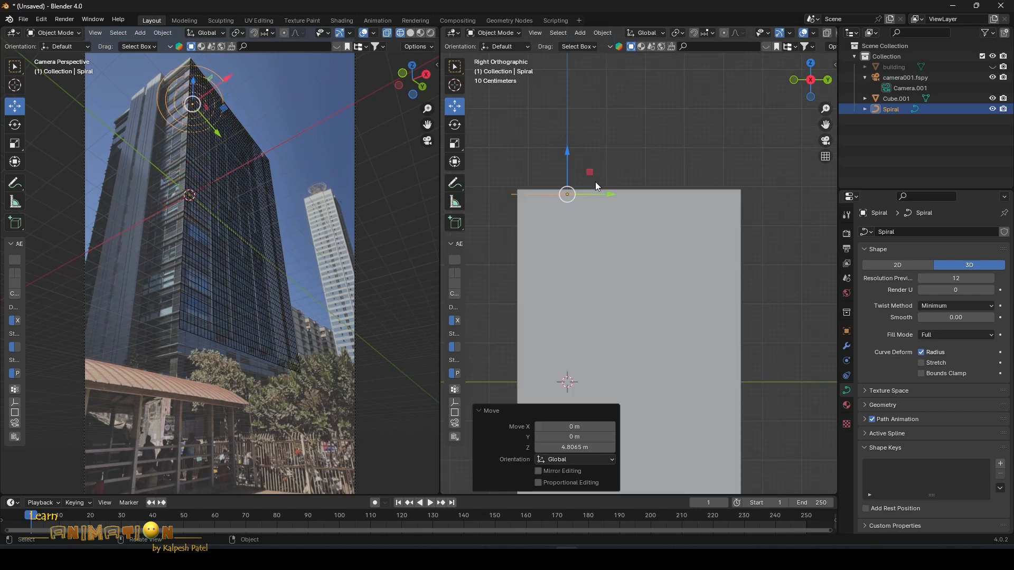
left_click_drag(621, 193, 619, 149)
Step: Display the scene in wireframe and move the spiral along X toward the facade plane's edge in the front view
key("KP_1")
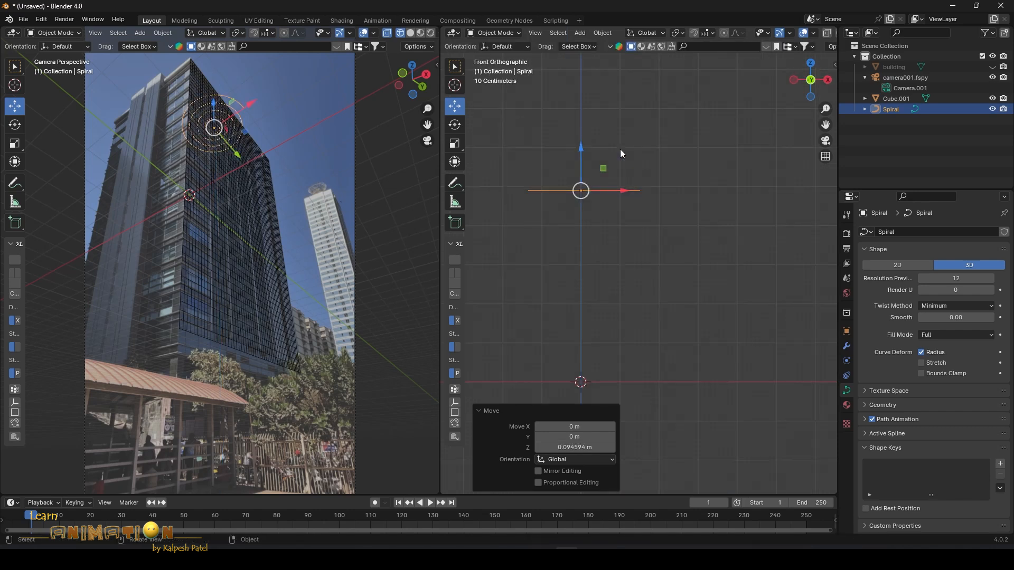
scroll(591, 203, "down", 3)
scroll(597, 238, "up", 3)
key("z")
left_click(529, 244)
scroll(573, 228, "down", 1)
scroll(600, 216, "up", 2)
left_click_drag(607, 182, 653, 171)
Step: Fine-tune the spiral's centre onto the facade plane's top edge, at about X 1.0011 m and Z 4.9325 m
scroll(616, 191, "up", 5)
middle_click_drag(637, 128, 675, 322, "shift")
scroll(624, 277, "down", 1)
scroll(622, 272, "up", 4)
scroll(620, 270, "up", 5)
middle_click_drag(588, 245, 600, 265, "shift")
left_click_drag(591, 199, 589, 174)
left_click_drag(624, 217, 608, 219)
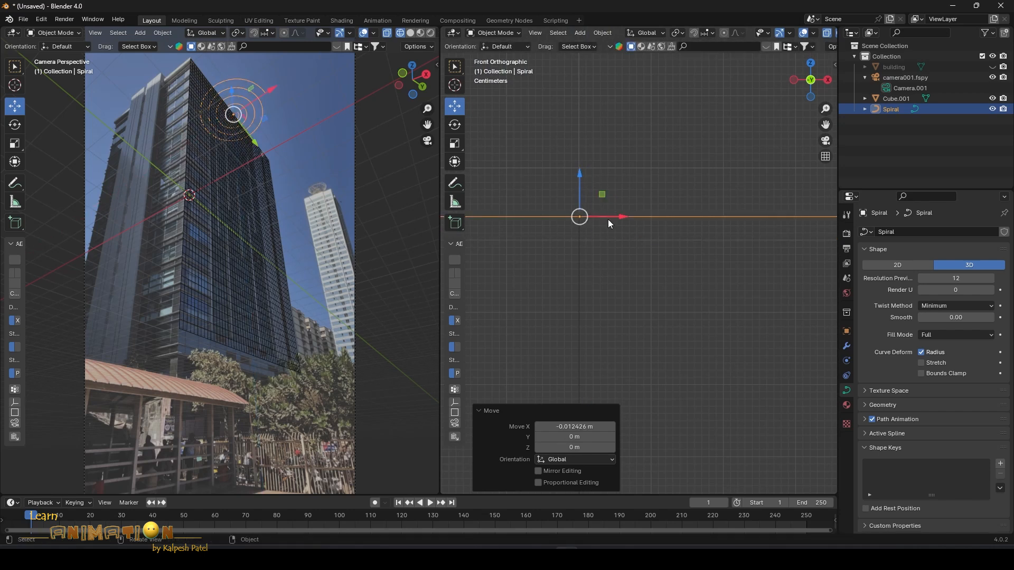
Step: Rotate the spiral by -90° in the side view so it stands upright, and show its object transform properties
key("KP_3")
scroll(579, 266, "down", 10)
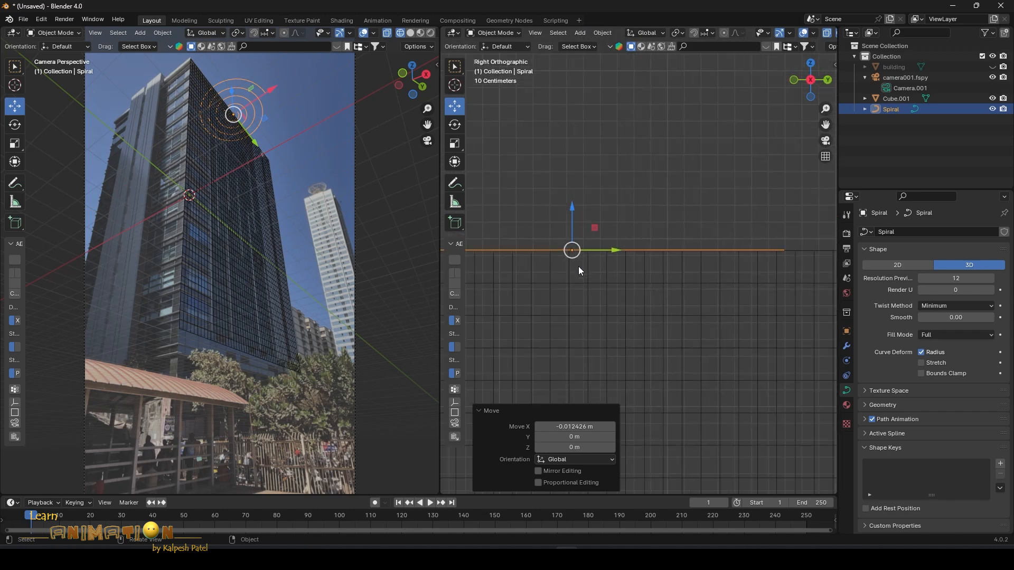
scroll(585, 274, "up", 4)
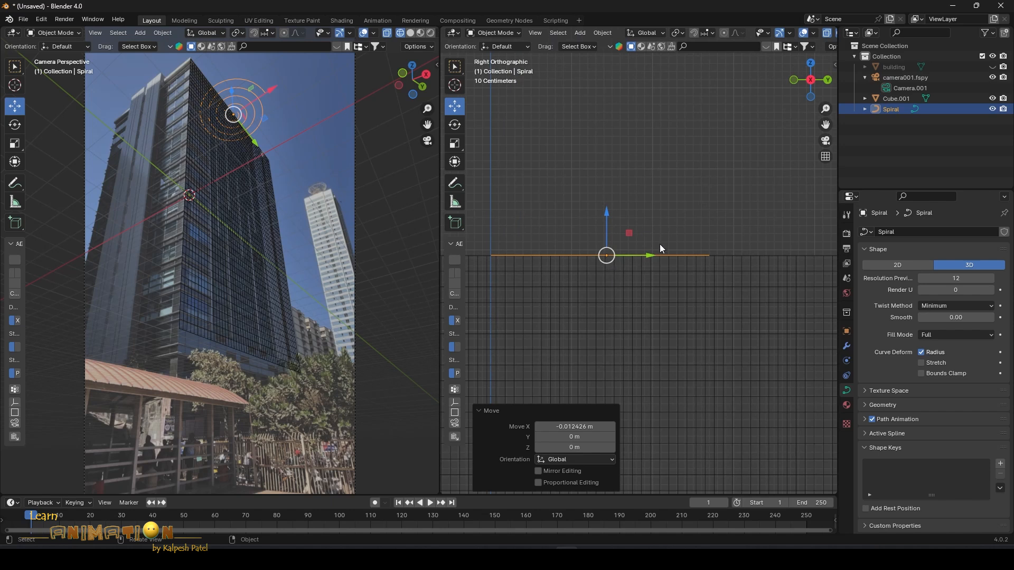
key("r")
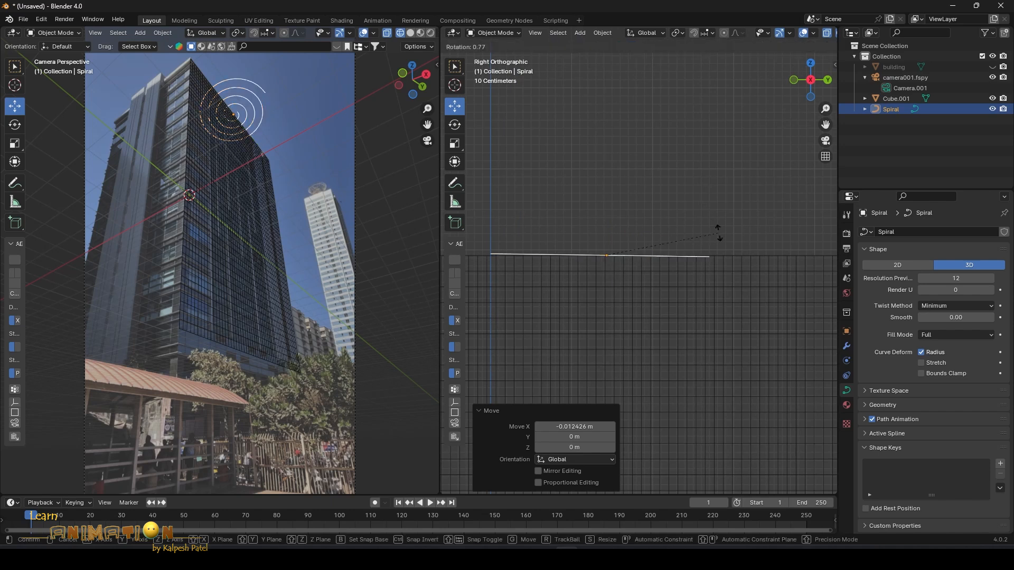
left_click(591, 183)
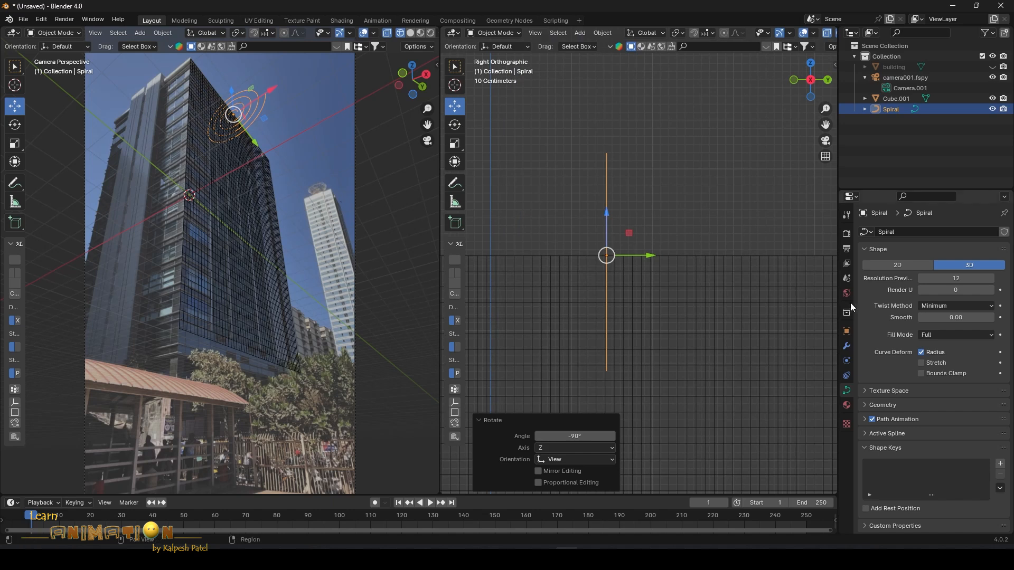
left_click(846, 331)
scroll(574, 276, "down", 3)
middle_click_drag(577, 286, 692, 289)
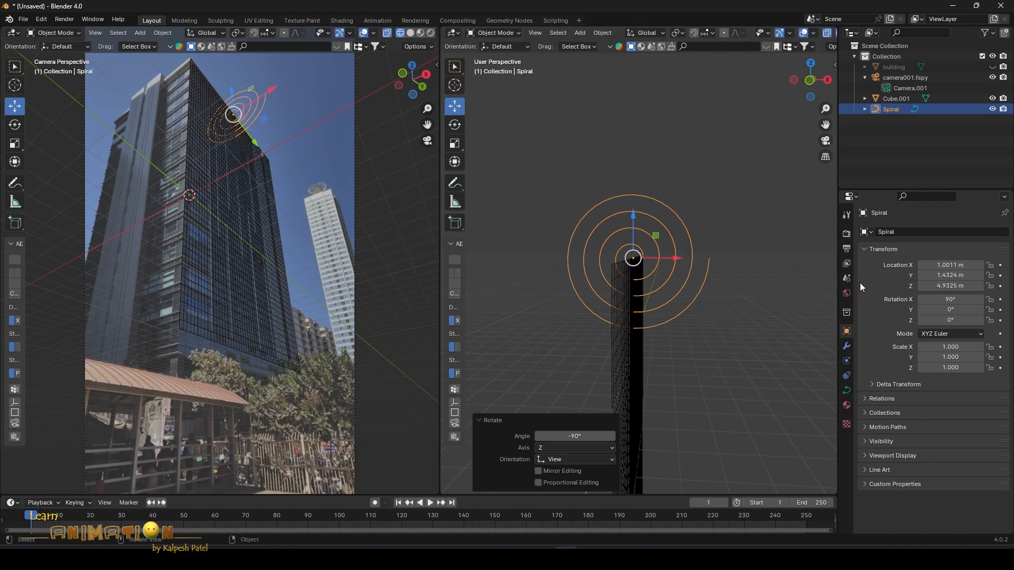
left_click_drag(950, 309, 956, 310)
left_click_drag(949, 309, 810, 303)
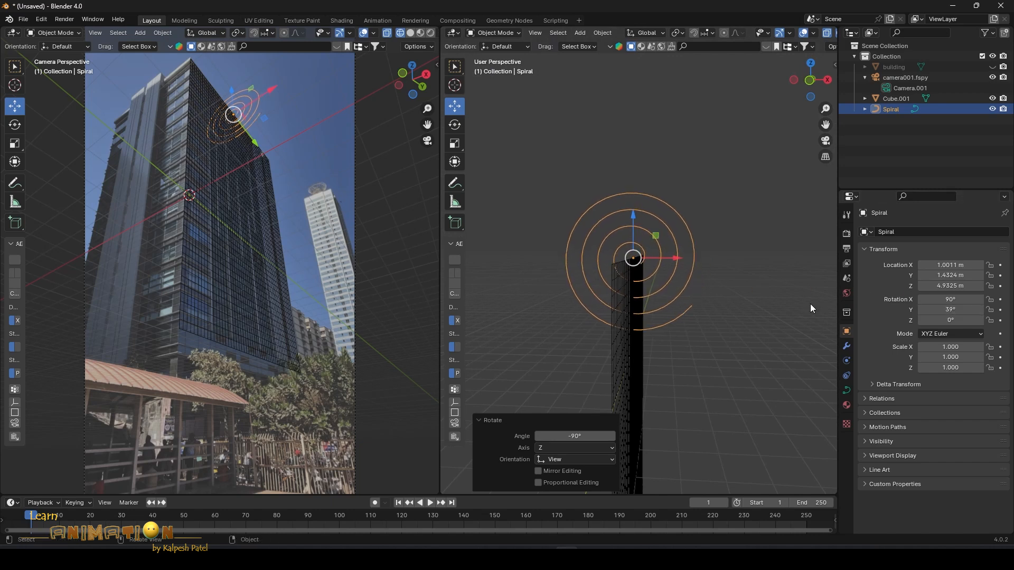
key("ctrl+z")
Step: Set the spiral's Z rotation to 180°
left_click_drag(941, 320, 941, 321)
left_click(942, 320)
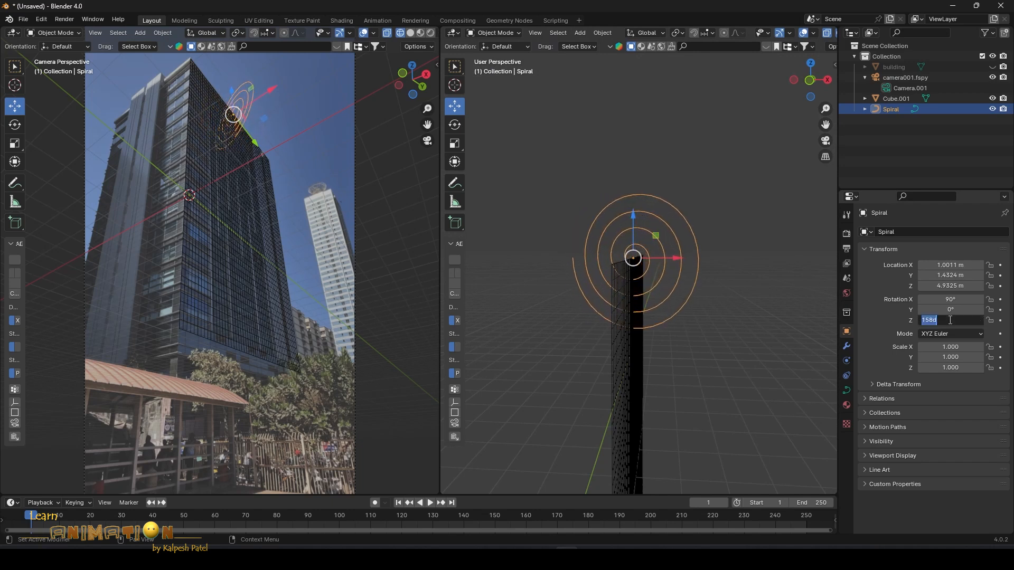
type("180")
key("Return")
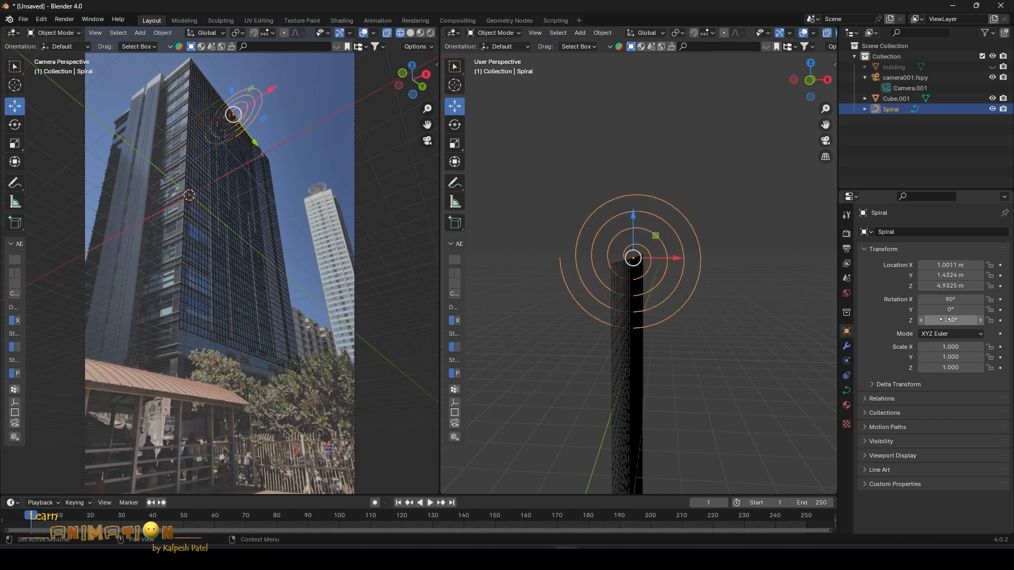
Step: Unhide the building object and scale the spiral down to about 0.718 in the front view
mouse_move(649, 280)
middle_mouse_down()
mouse_move(625, 274)
mouse_move(650, 283)
middle_mouse_up()
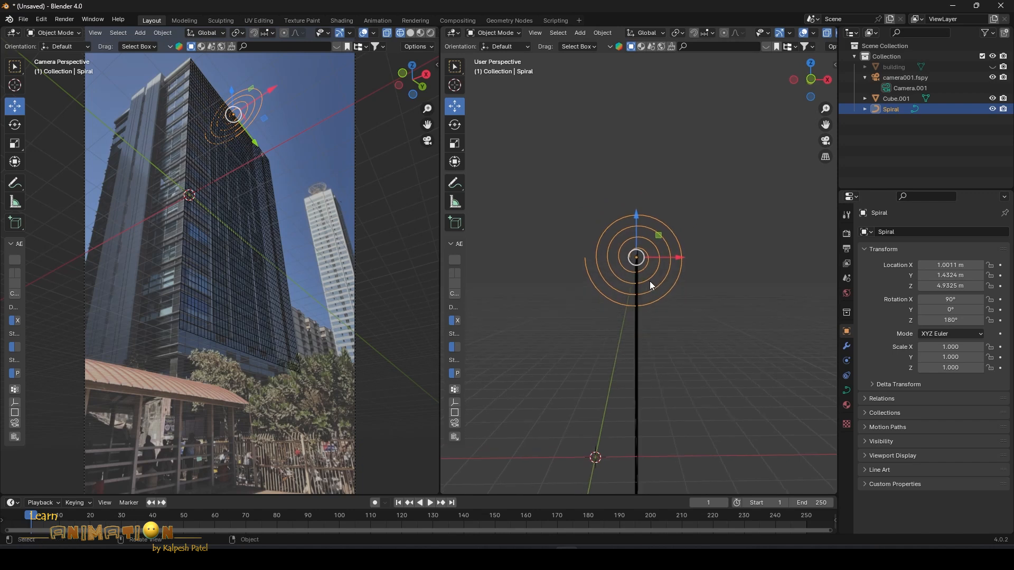
key("KP_3")
key("KP_1")
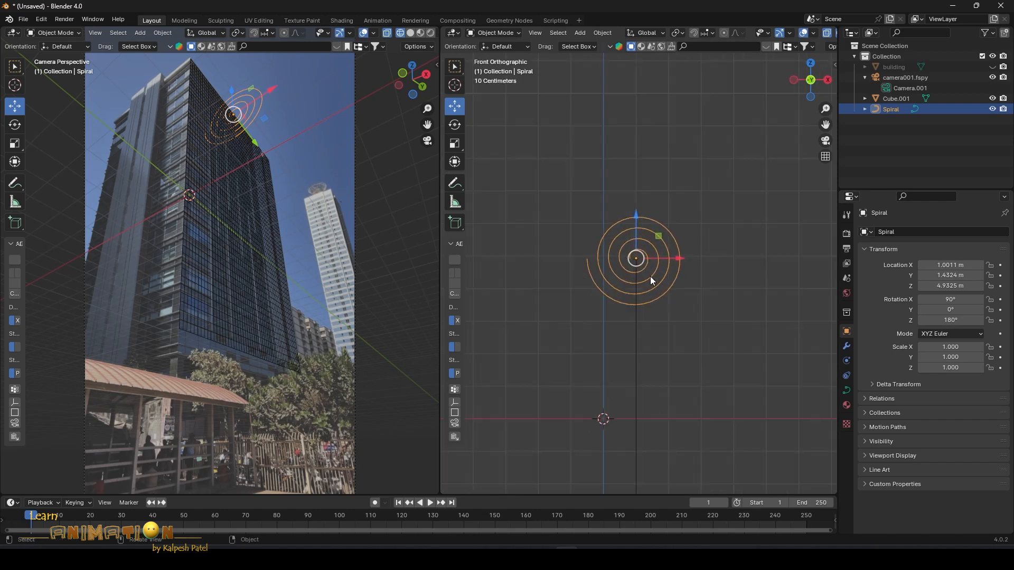
scroll(591, 274, "up", 2)
scroll(621, 269, "up", 1)
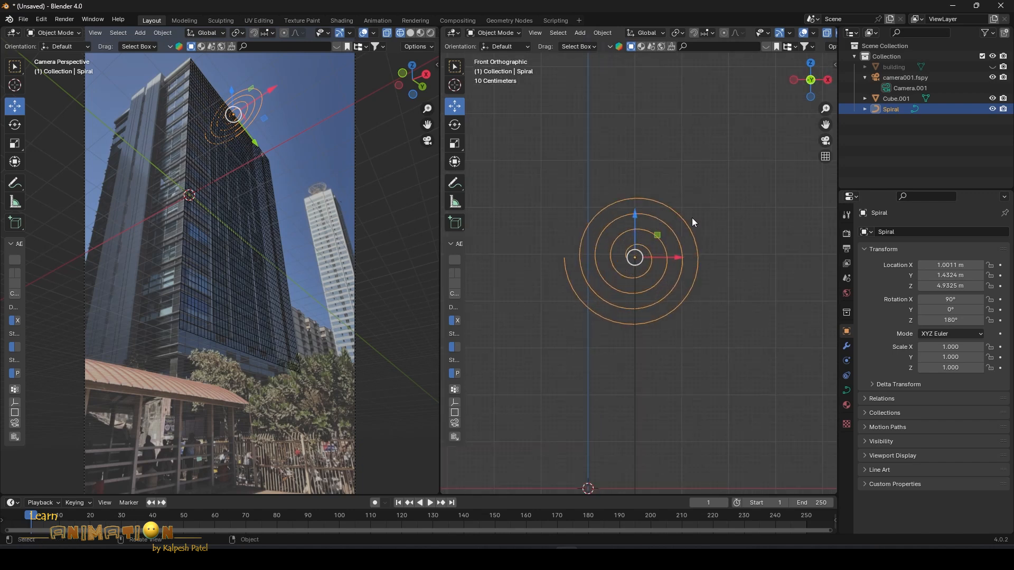
left_click(996, 67)
mouse_move(680, 309)
middle_mouse_down("shift")
mouse_move(656, 199)
mouse_move(671, 141)
mouse_move(638, 271)
mouse_move(663, 299)
middle_mouse_up("shift")
scroll(630, 232, "up", 5)
scroll(673, 277, "down", 2)
key("s")
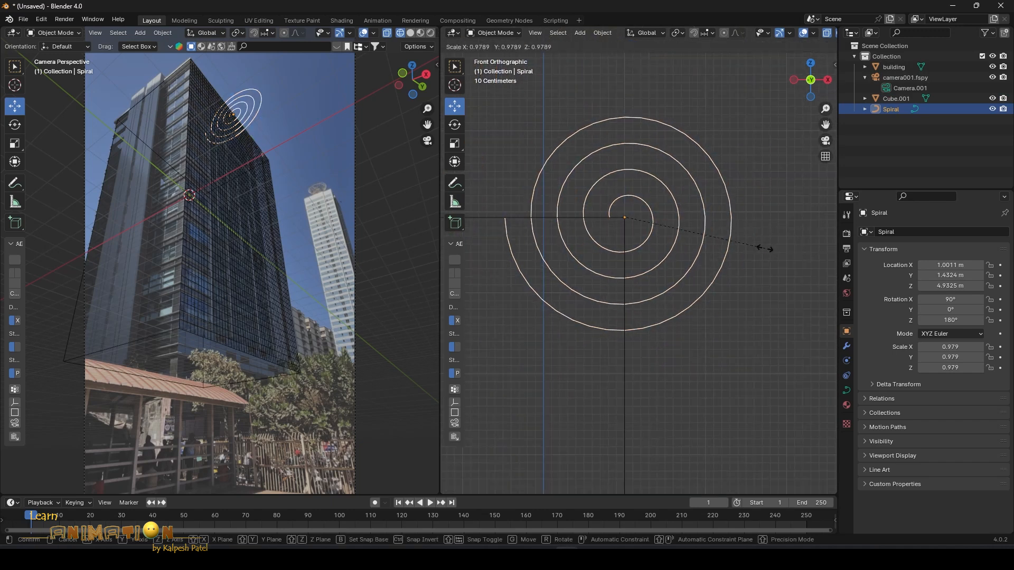
left_click(723, 252)
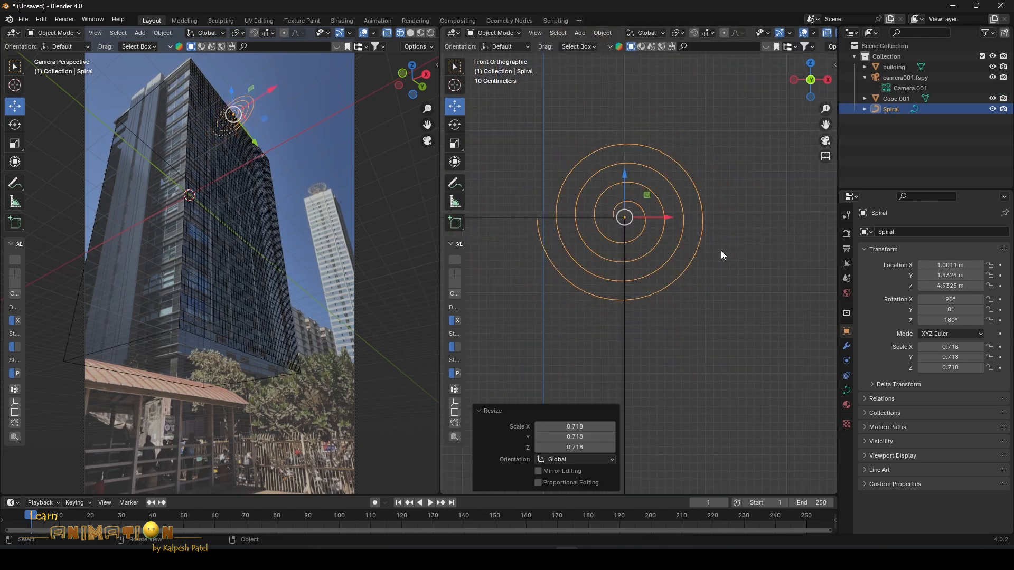
Step: Move the spiral about 0.88 m along X beyond the building's corner and scale it by about 0.949
left_click_drag(663, 217, 738, 217)
scroll(688, 220, "up", 1)
middle_click_drag(721, 217, 675, 243, "shift")
scroll(632, 243, "up", 2)
key("s")
left_click(729, 248)
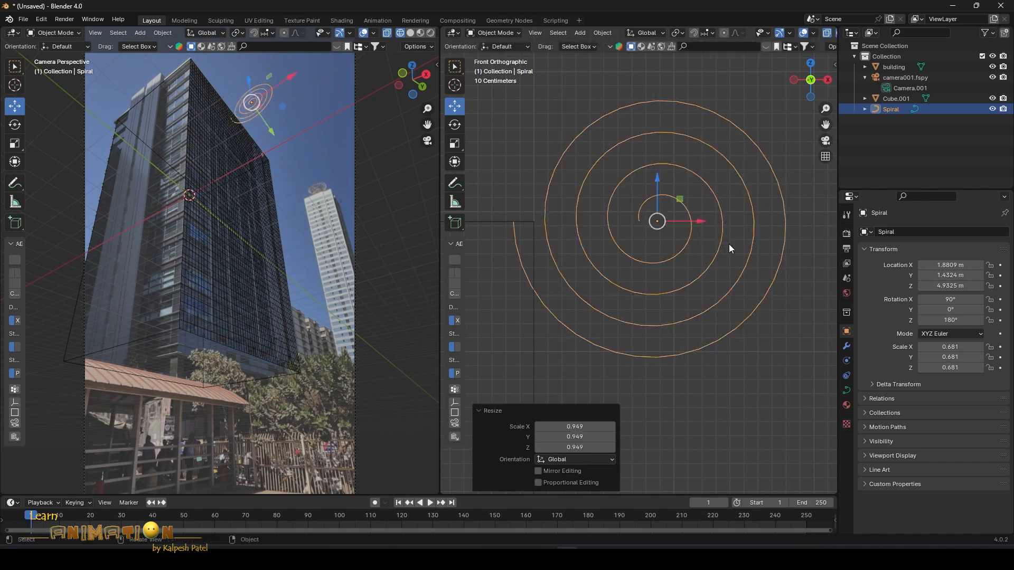
Step: Edit the spiral and move its outer end point along the building's top edge, inward from the corner
key("Tab")
middle_click_drag(651, 245, 738, 230, "shift")
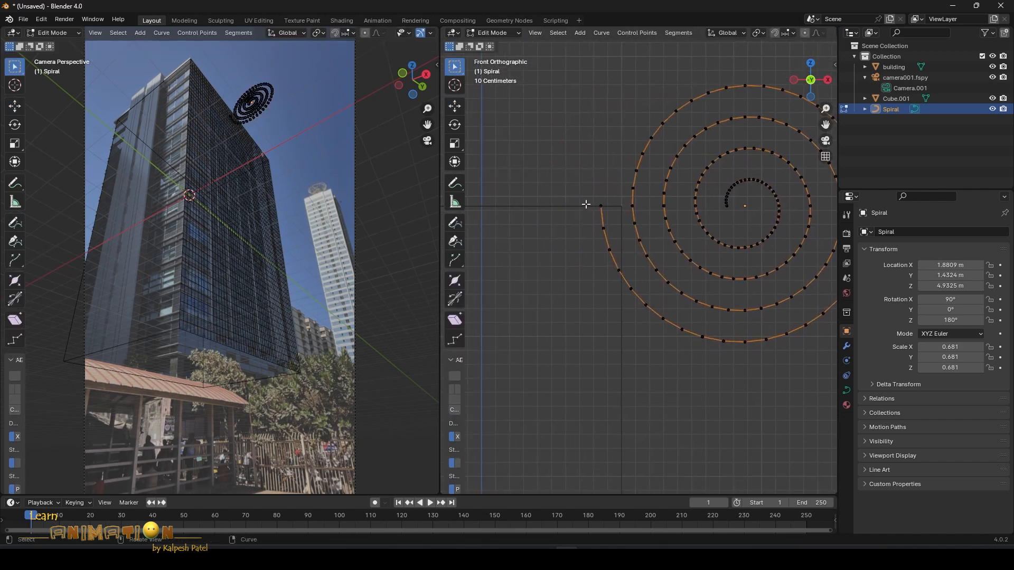
left_click_drag(606, 207, 597, 212)
scroll(575, 216, "up", 2)
middle_click_drag(593, 212, 593, 247, "shift")
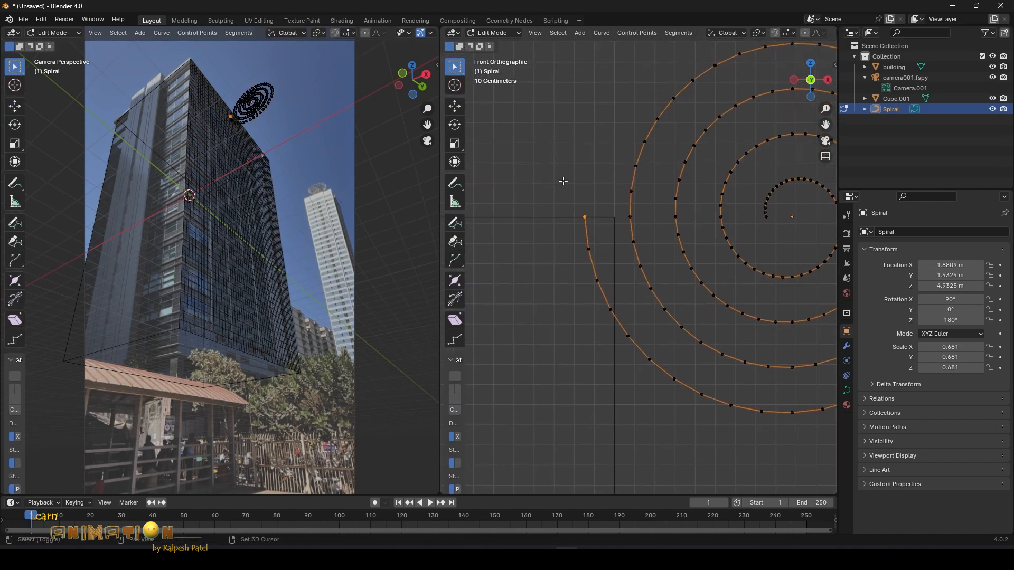
left_click(455, 106)
left_click_drag(618, 217, 588, 180)
Step: Reposition the points next to the spiral's outer end so the curve bends downward at the building's top corner
left_click(590, 246)
left_click(596, 280)
left_click_drag(598, 236, 599, 199)
left_click_drag(640, 243, 646, 223)
left_click(588, 224)
left_click_drag(604, 194, 603, 187)
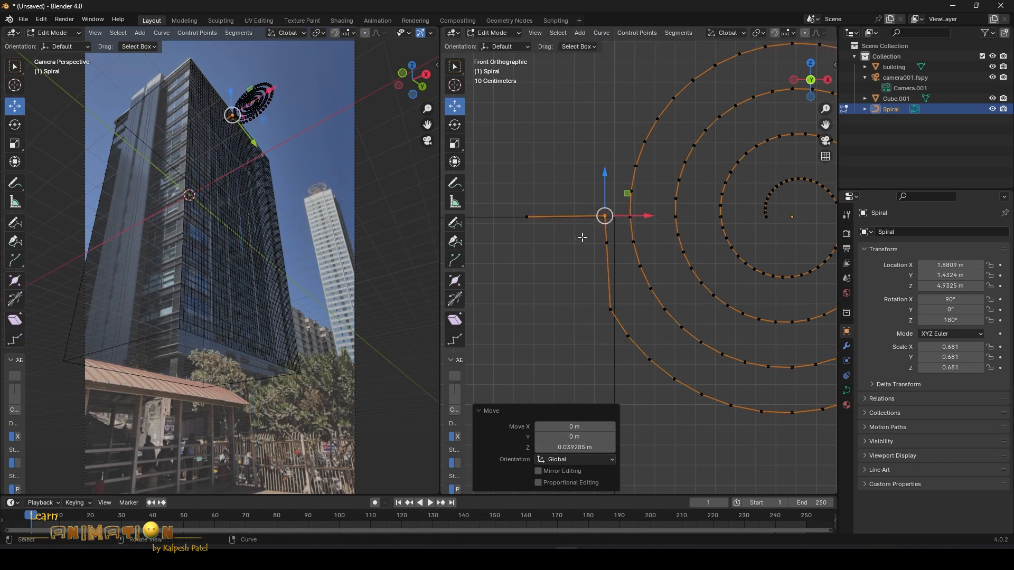
Step: Nudge the points around the building's corner along X to smooth the transition into the outer loop, and return to Object Mode
left_click(606, 242)
left_click(611, 308)
left_click_drag(645, 308, 655, 308)
left_click(607, 244)
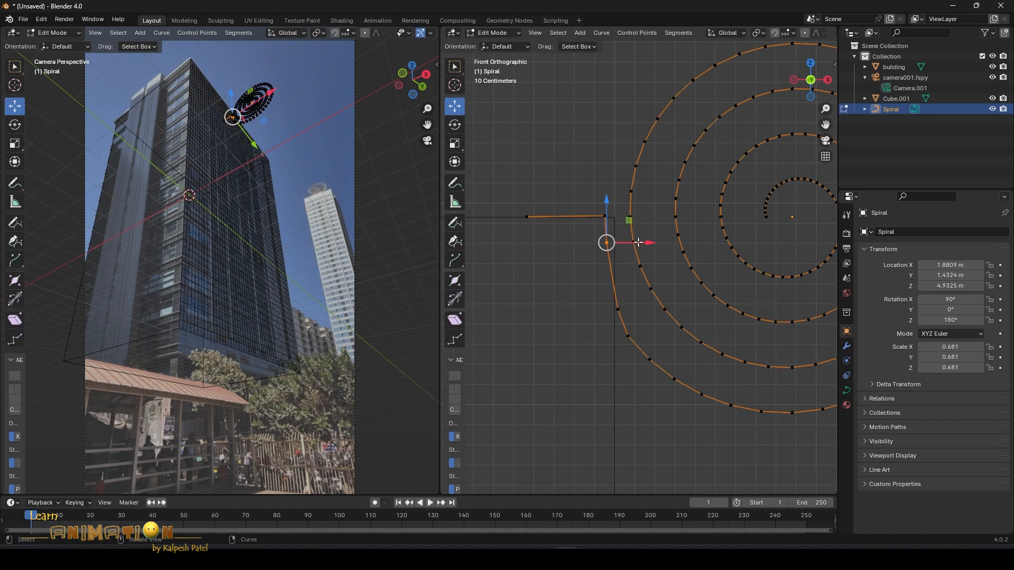
left_click_drag(637, 242, 640, 242)
left_click(616, 306)
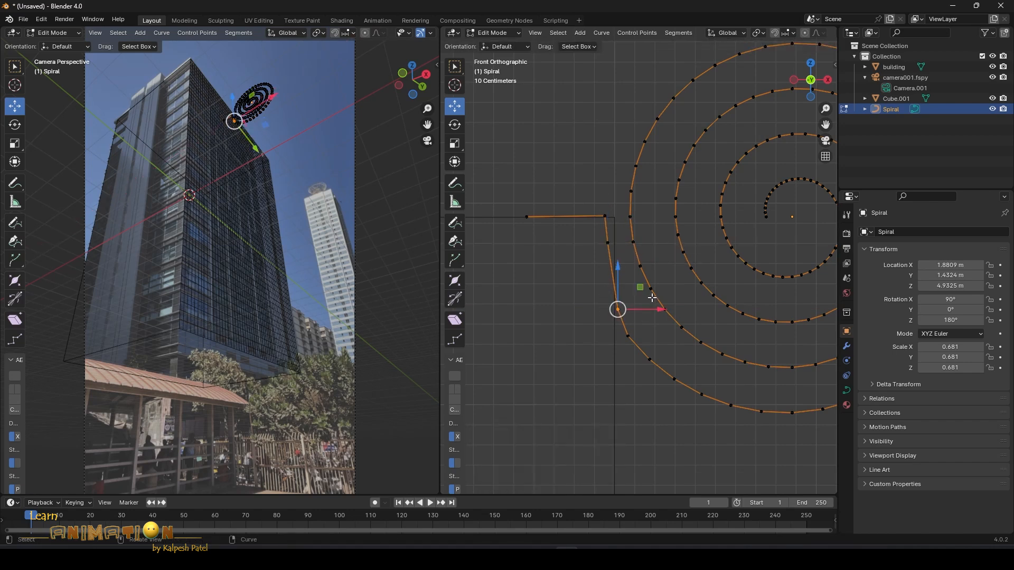
left_click_drag(651, 310, 653, 311)
left_click(602, 215)
left_click_drag(637, 213, 628, 213)
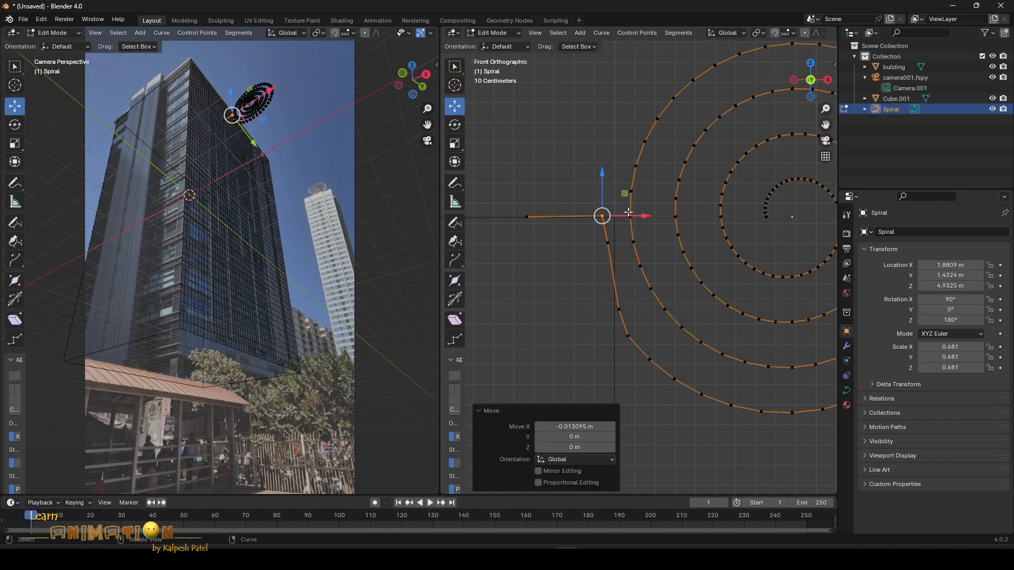
scroll(663, 236, "down", 1)
middle_click_drag(715, 242, 628, 236, "shift")
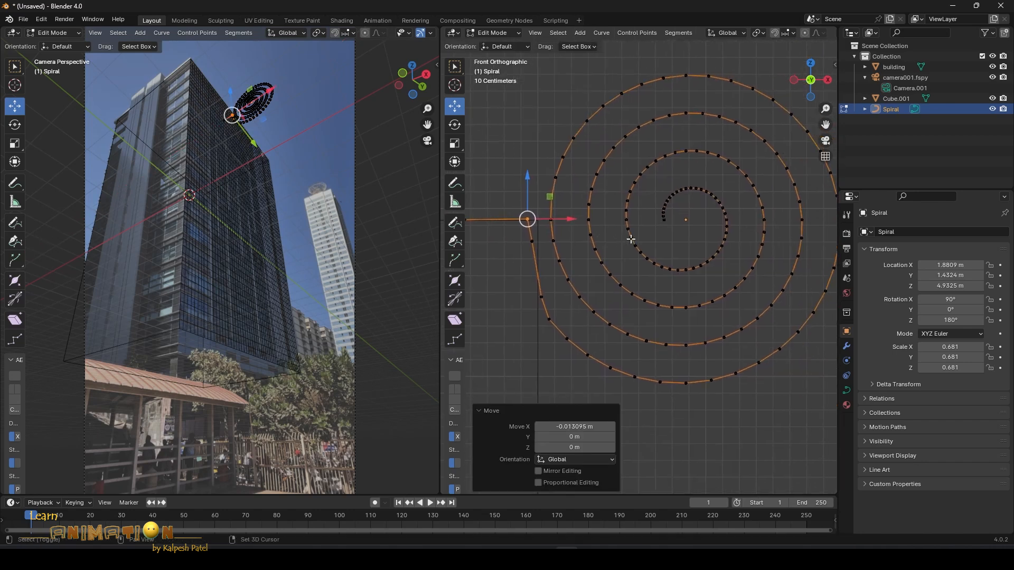
key("Tab")
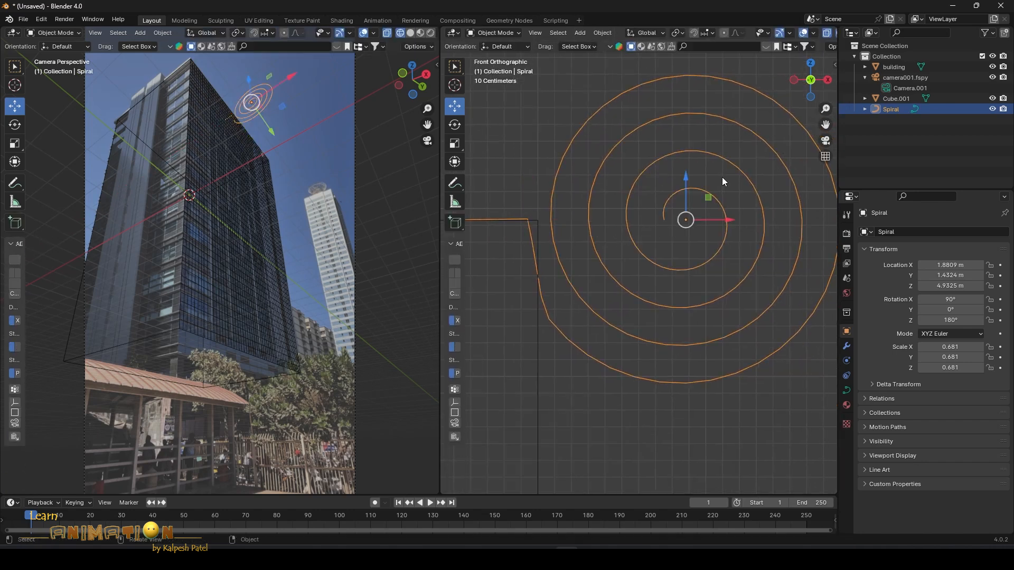
Step: Scale the spiral by about 0.653 and move it -0.264 m along X against the building's corner
key("s")
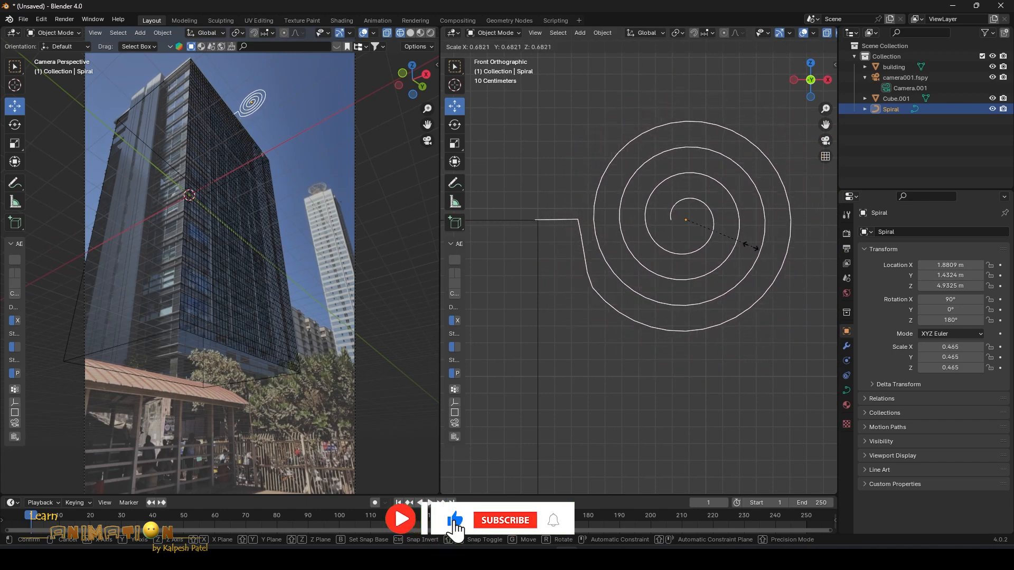
left_click(732, 230)
key("g")
key("x")
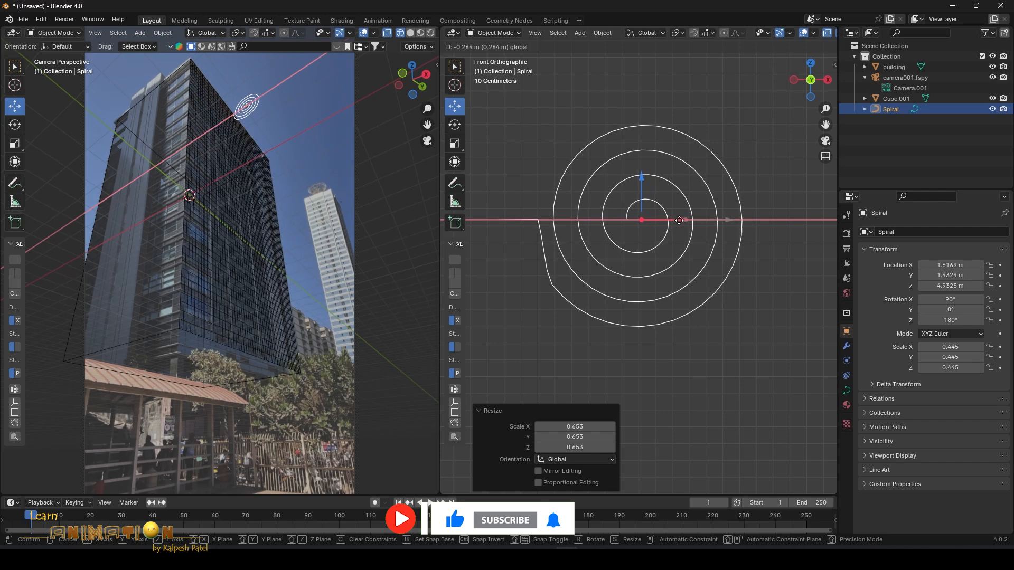
left_click(678, 221)
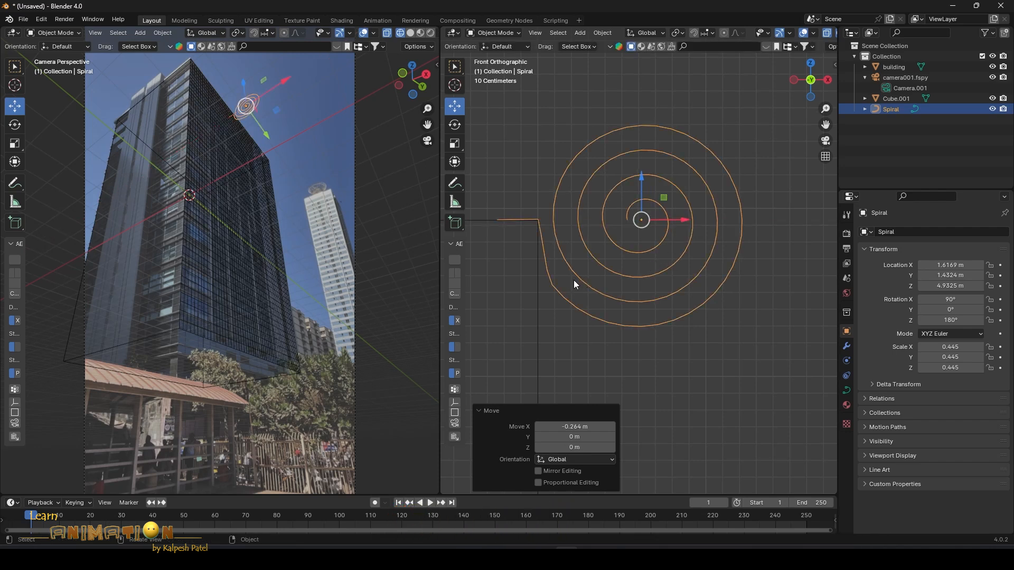
Step: Refine the spiral's outer points beside the building's corner in edit mode, undoing one unwanted move
key("Tab")
scroll(561, 278, "up", 4)
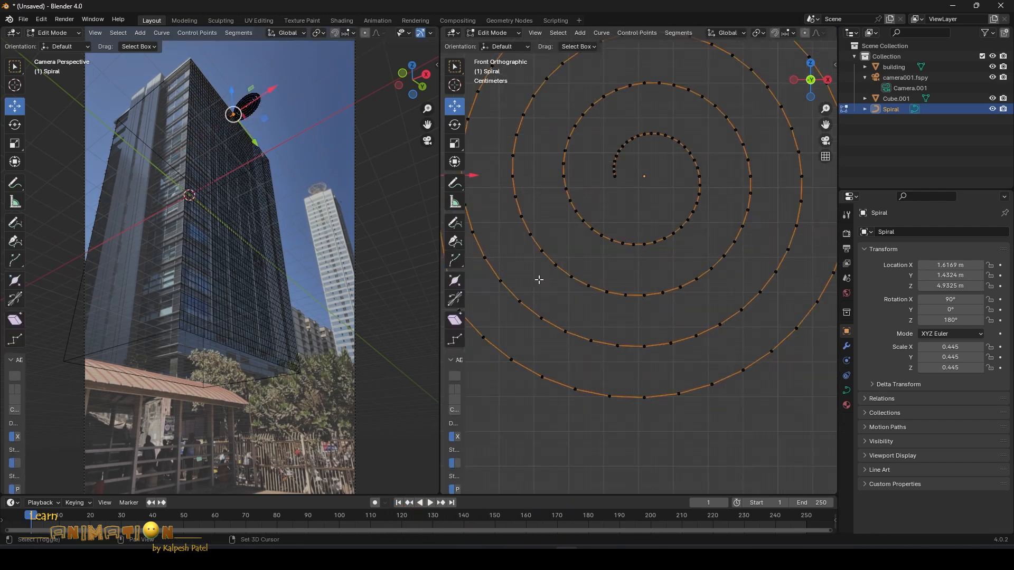
left_click(589, 273)
left_click_drag(631, 268, 634, 265)
mouse_move(594, 232)
left_mouse_down()
mouse_move(593, 243)
mouse_move(580, 229)
left_mouse_up()
key("ctrl+z")
left_click(584, 241)
key("Tab")
Step: Apply all transforms to the spiral
scroll(673, 243, "down", 8)
middle_click_drag(744, 292, 653, 240, "shift")
scroll(670, 243, "down", 3)
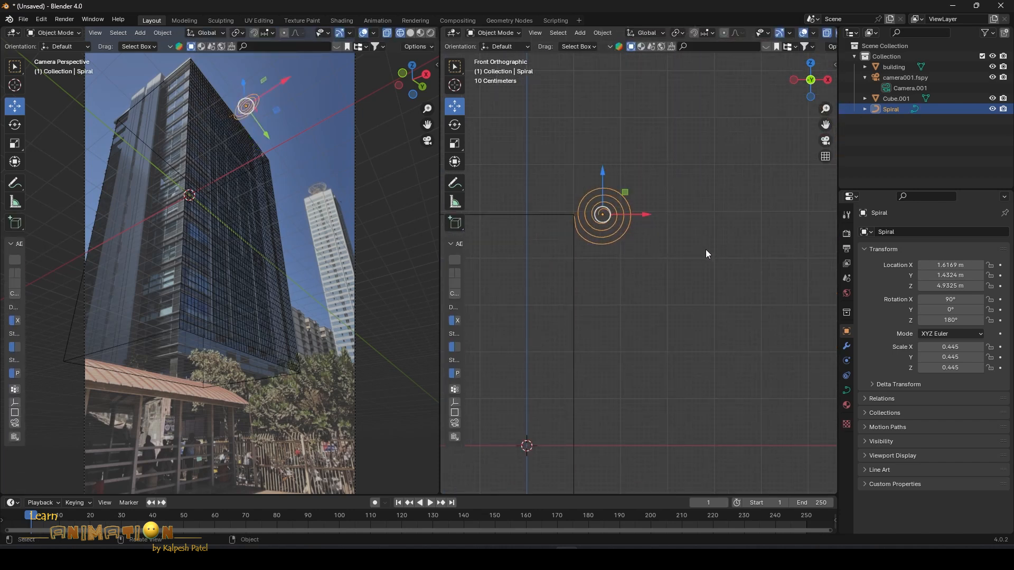
right_click(600, 222)
key("Escape")
key("ctrl+a")
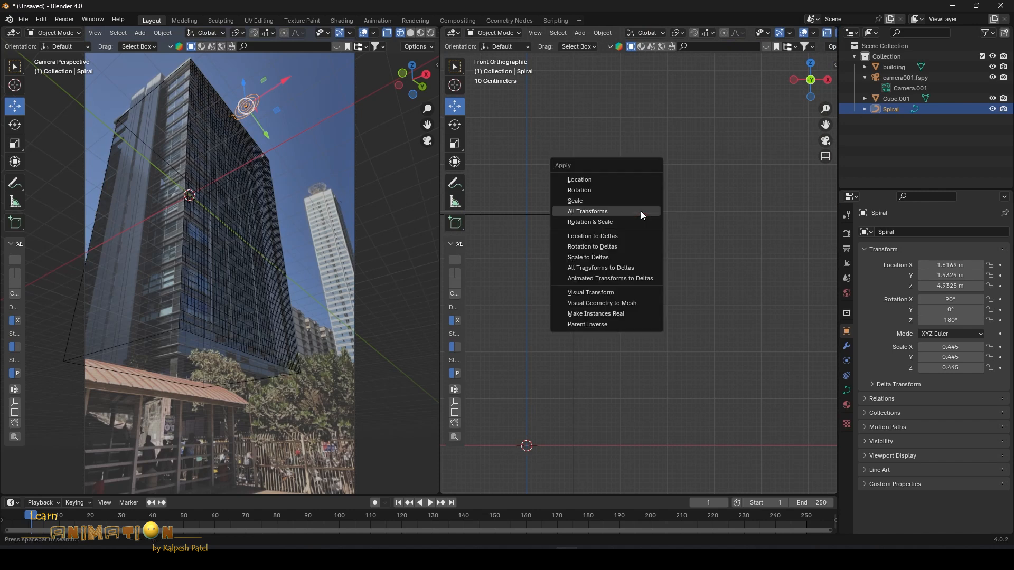
left_click(641, 210)
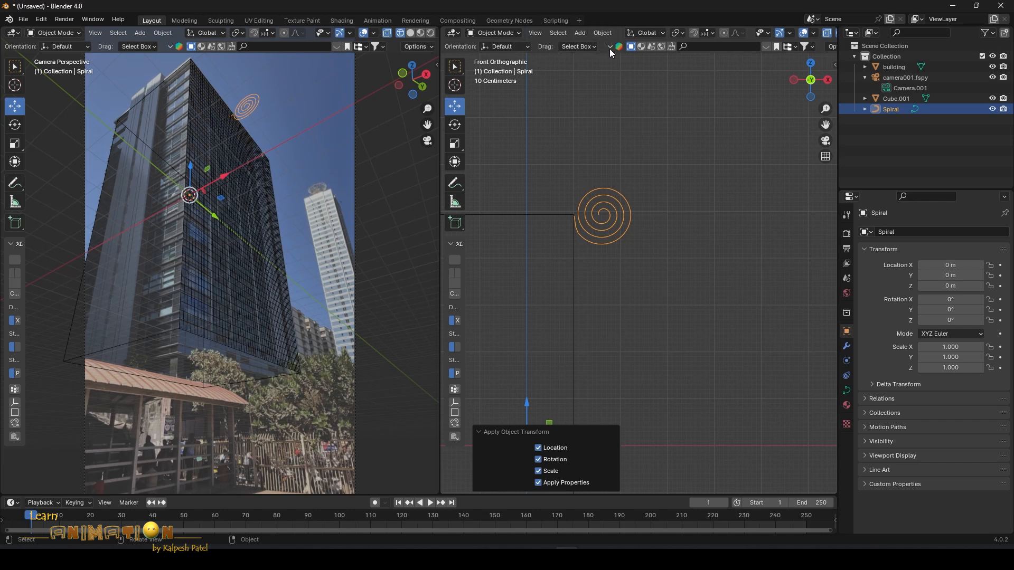
Step: Set the spiral's origin to its geometry
left_click(603, 33)
mouse_move(621, 56)
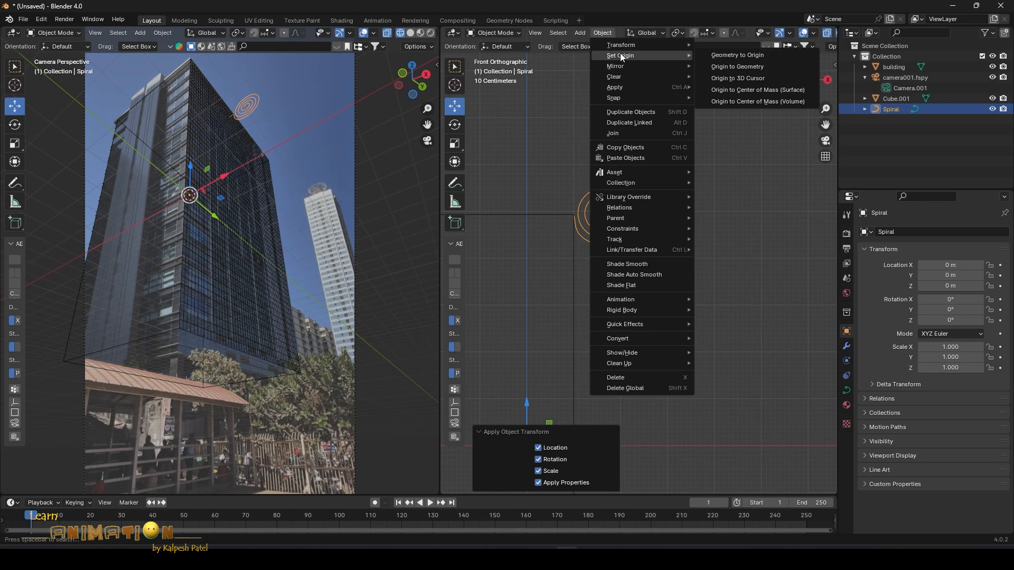
left_click(759, 67)
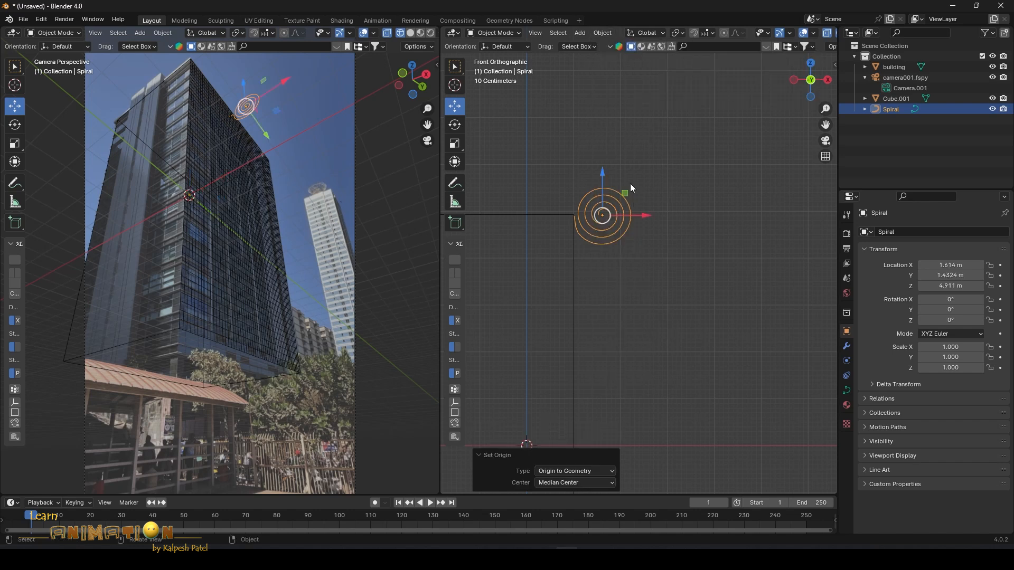
Step: Add a Curve modifier to the banner plane
scroll(631, 184, "up", 1)
middle_click_drag(682, 239, 641, 280)
left_click(585, 277)
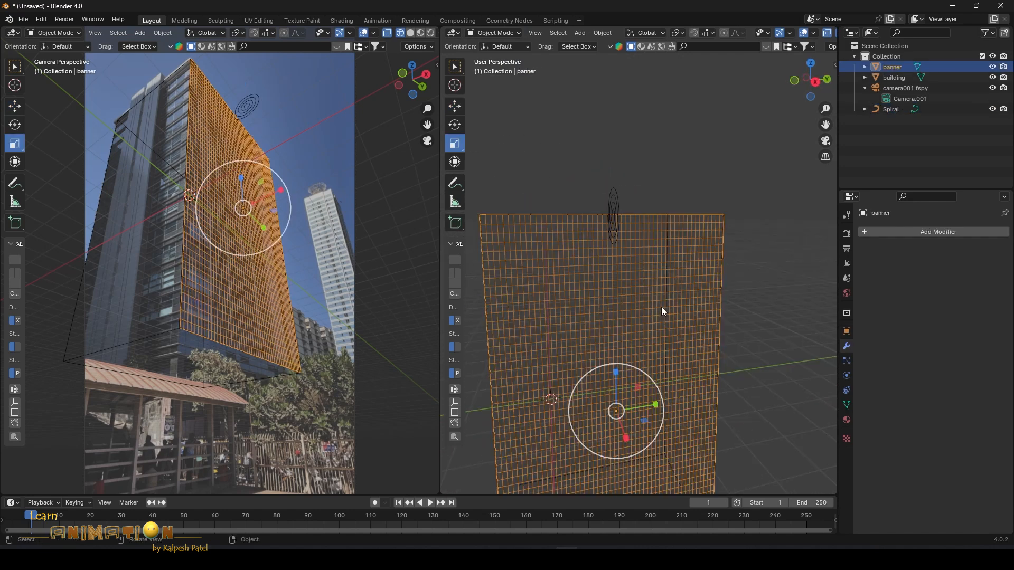
mouse_move(661, 306)
middle_mouse_down()
mouse_move(632, 318)
mouse_move(663, 324)
mouse_move(653, 320)
middle_mouse_up()
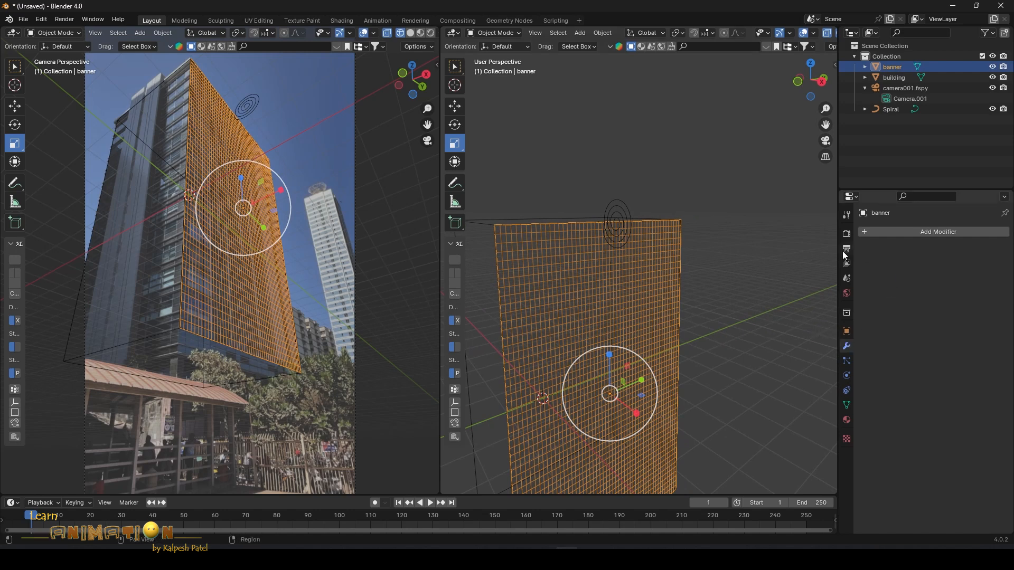
left_click(910, 231)
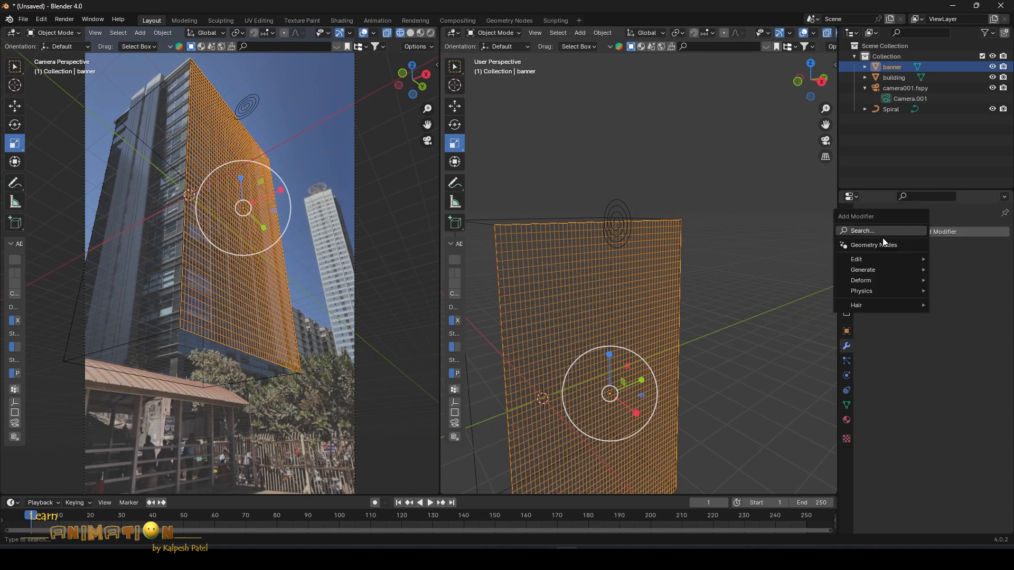
left_click(862, 233)
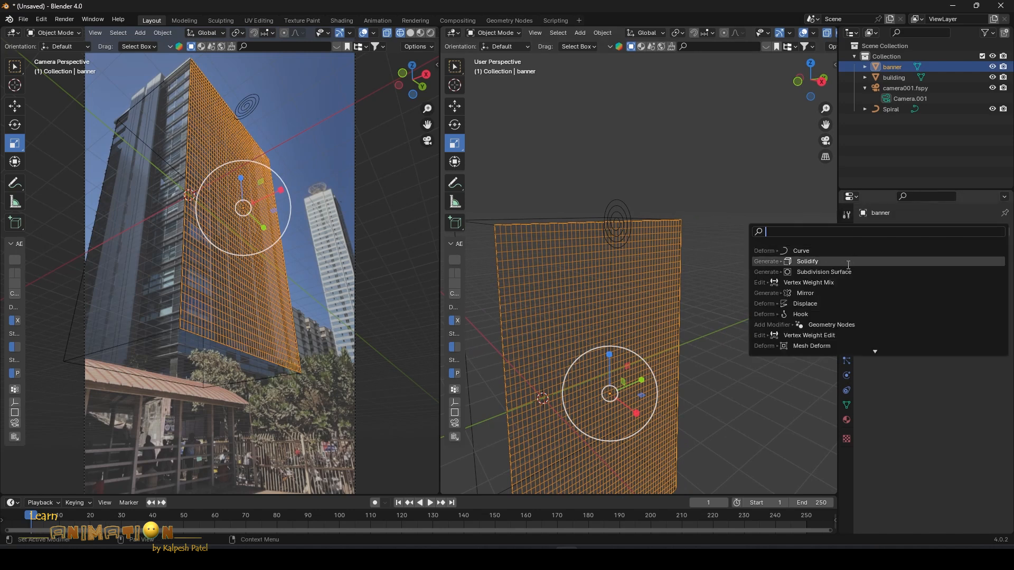
left_click(799, 251)
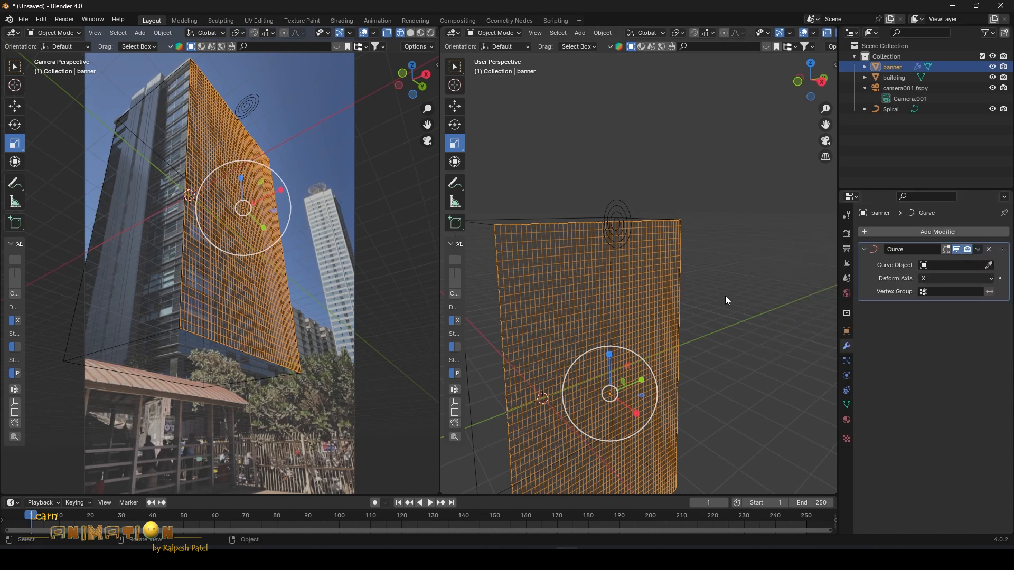
Step: Set the banner's Curve modifier to use the Spiral object with -Z as the deform axis
middle_click_drag(704, 306, 739, 308)
left_click(991, 268)
left_click(634, 207)
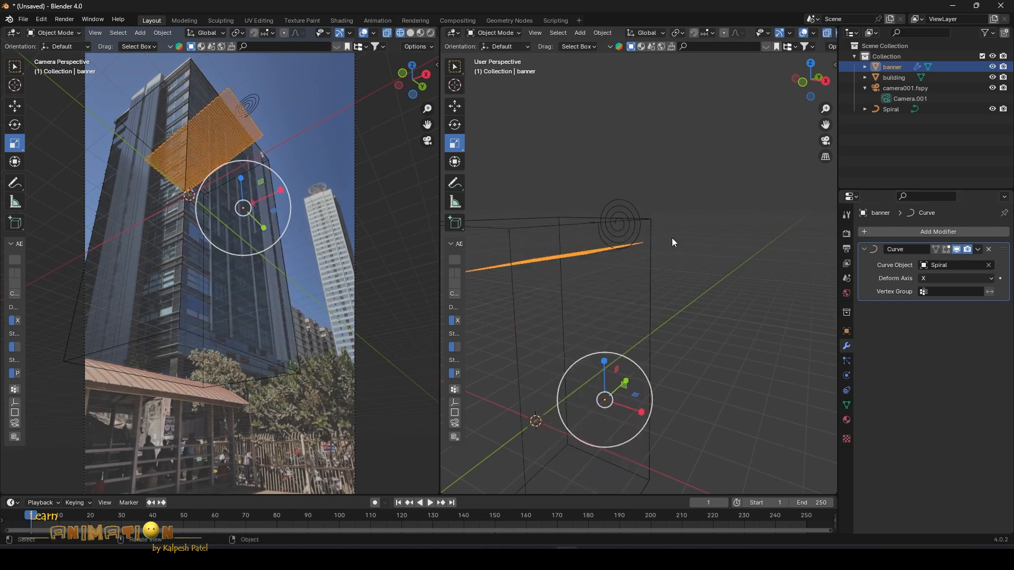
middle_click_drag(672, 238, 706, 243)
left_click(950, 278)
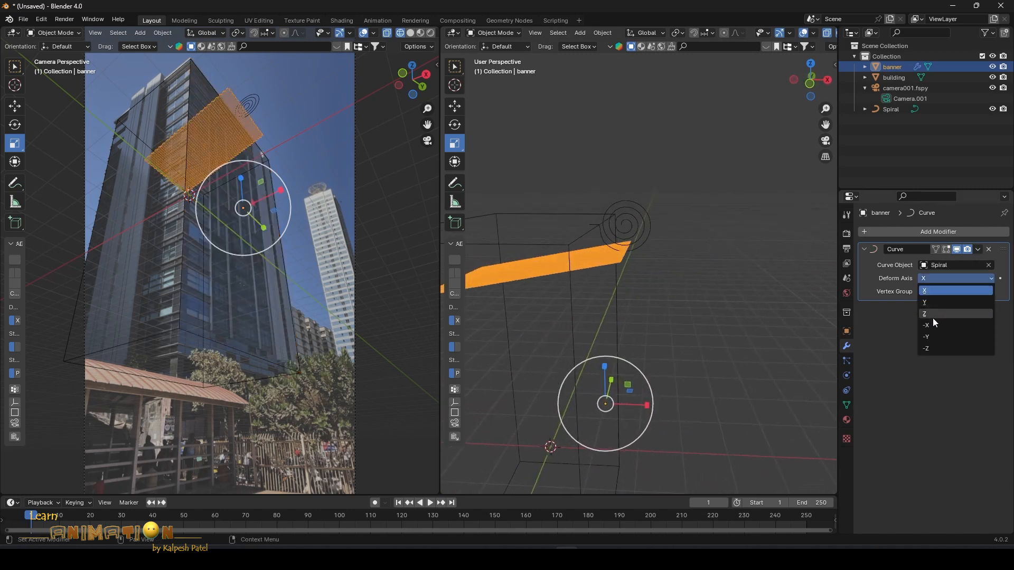
left_click(932, 349)
middle_click_drag(702, 317, 675, 237)
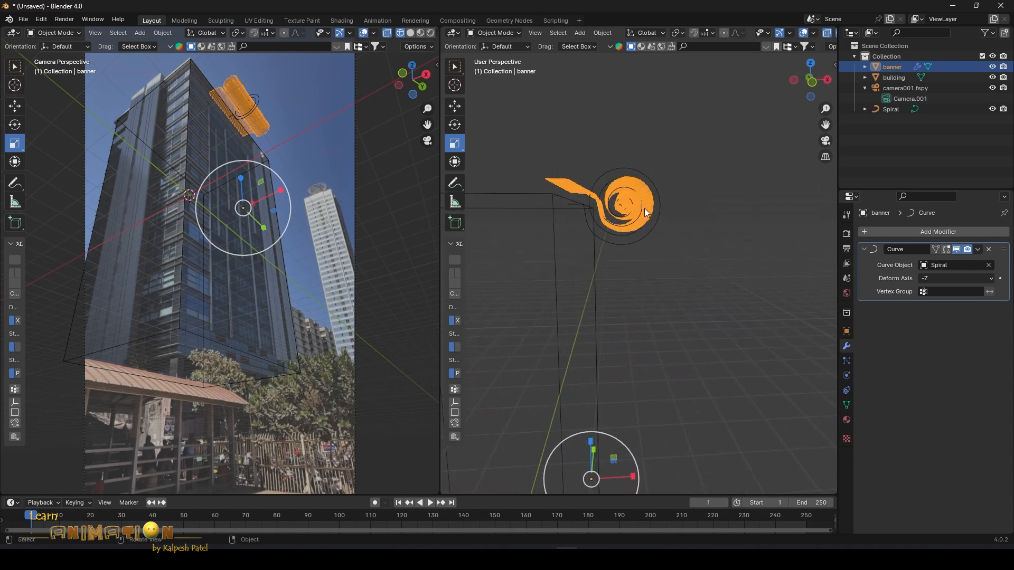
Step: Fit the rolled banner onto the spiral by setting its location to X 1.5962 m and Z 0.15 m
scroll(629, 198, "up", 1)
key("KP_1")
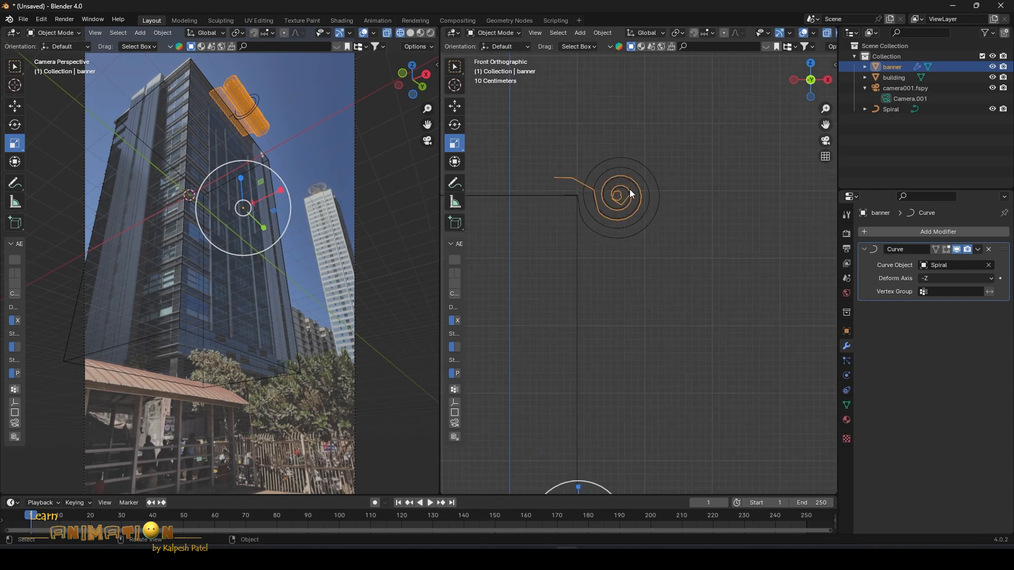
scroll(623, 188, "up", 3)
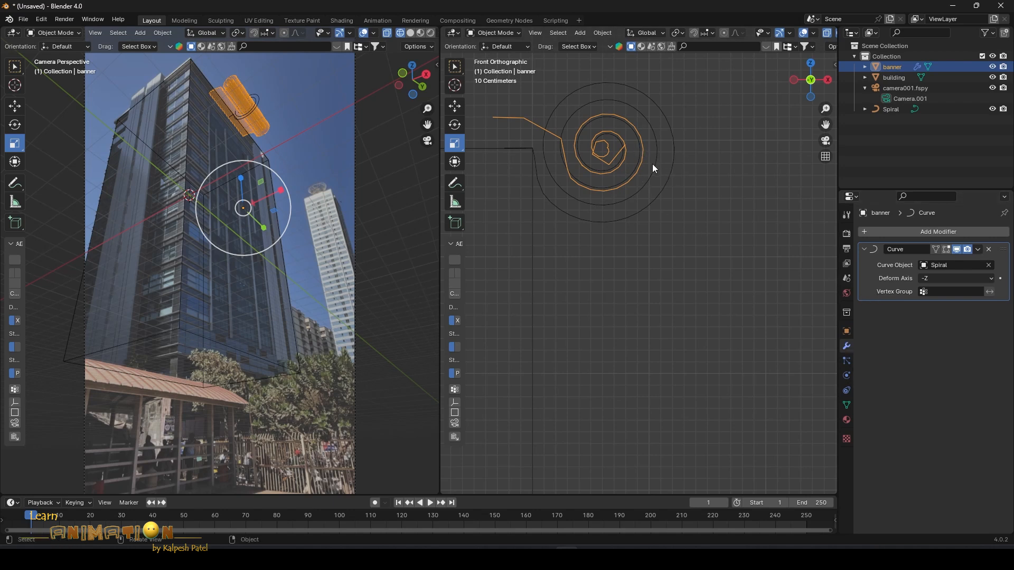
left_click(846, 332)
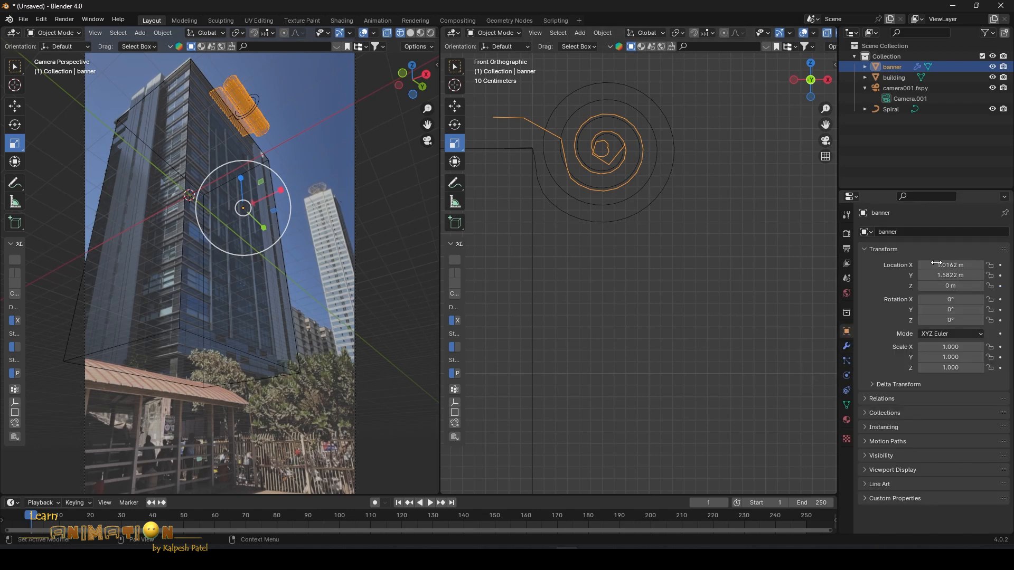
left_click_drag(950, 285, 958, 286)
left_click_drag(950, 264, 988, 264)
mouse_move(942, 286)
left_mouse_down()
mouse_move(929, 287)
mouse_move(941, 287)
left_mouse_up()
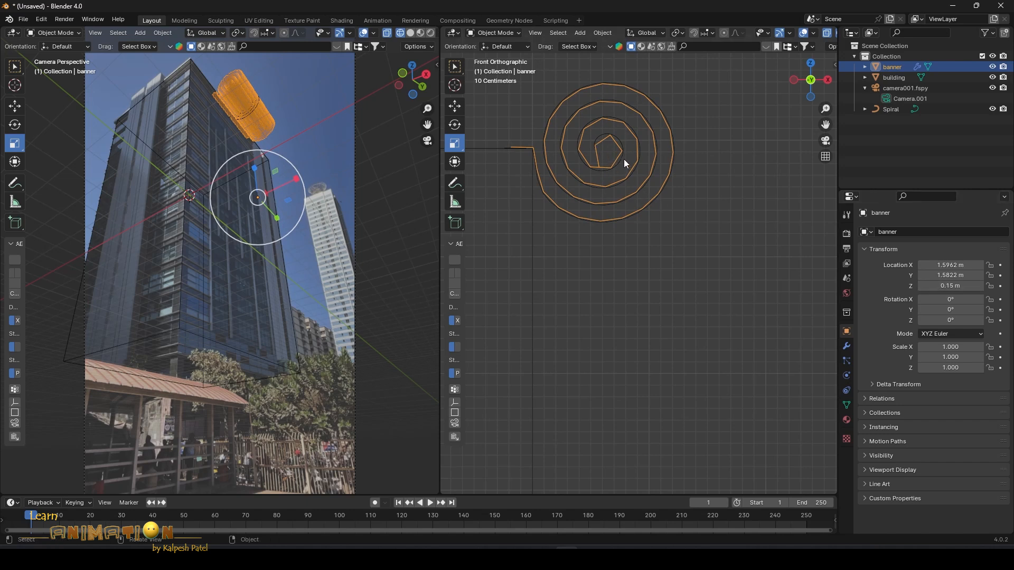
Step: Lengthen the banner roll along the building's roof edge by setting its Y scale to 2.170
left_click(947, 346)
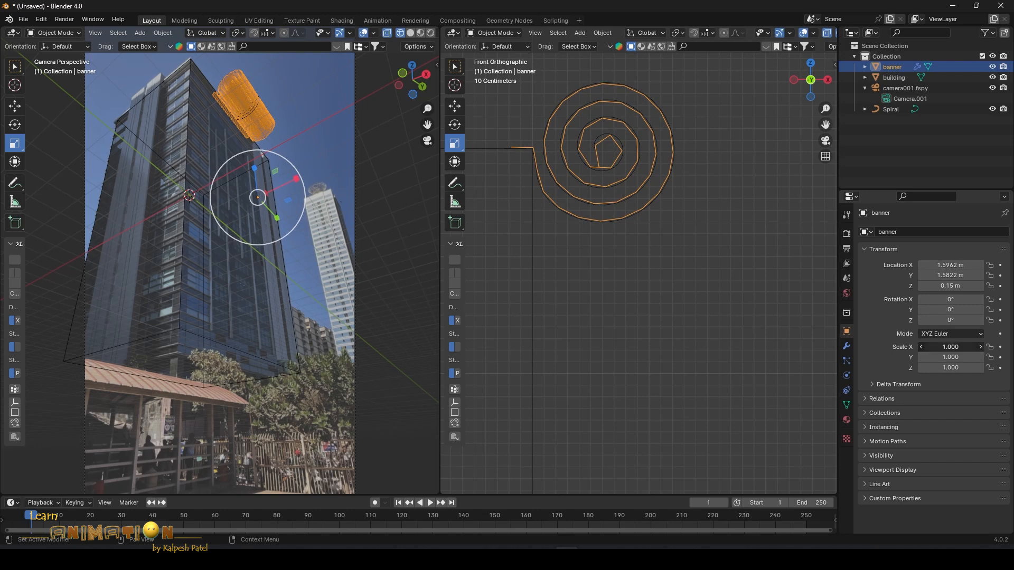
left_click_drag(950, 347, 987, 357)
key("ctrl+z")
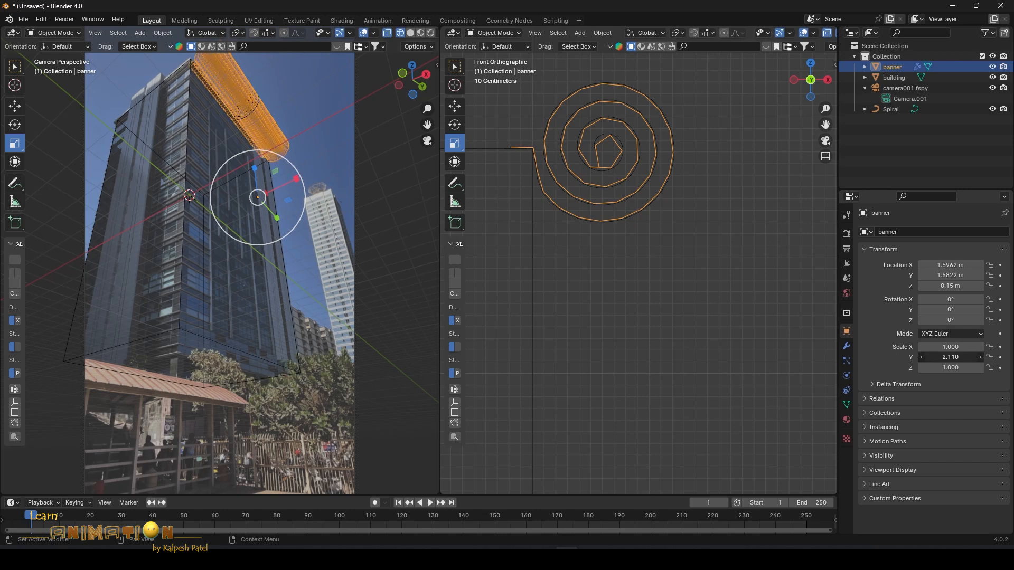
Step: Move the banner and the spiral together about 0.068 m along Y to centre the roll on the building's edge
scroll(731, 210, "down", 2)
key("KP_3")
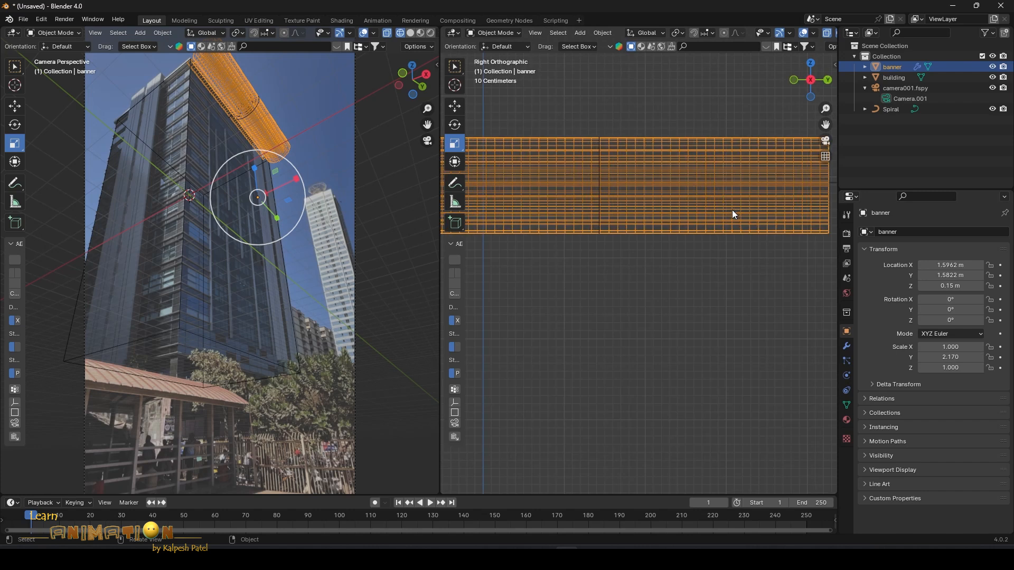
scroll(724, 281, "down", 5)
scroll(697, 280, "up", 3)
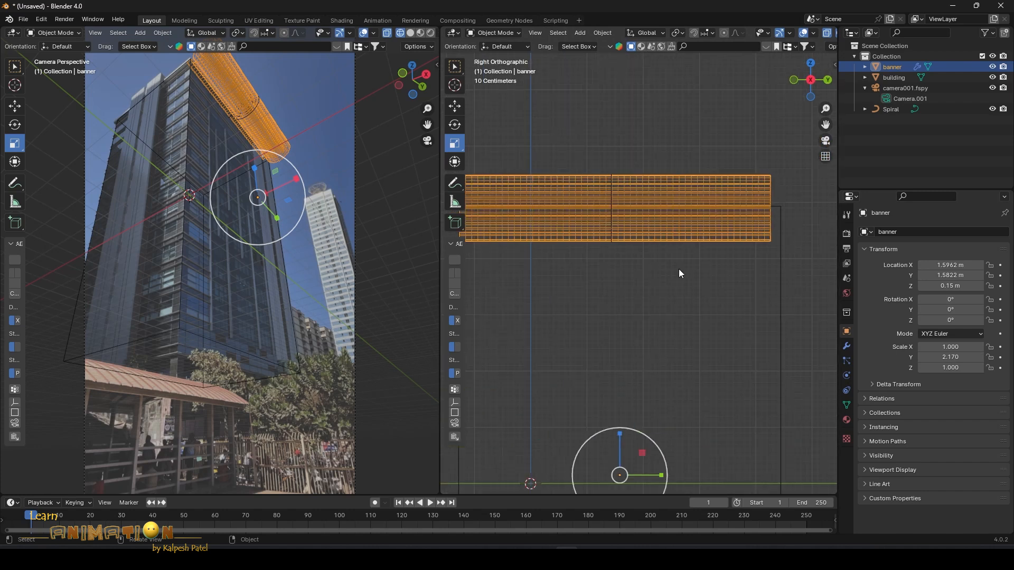
scroll(739, 255, "down", 2)
scroll(708, 257, "up", 1)
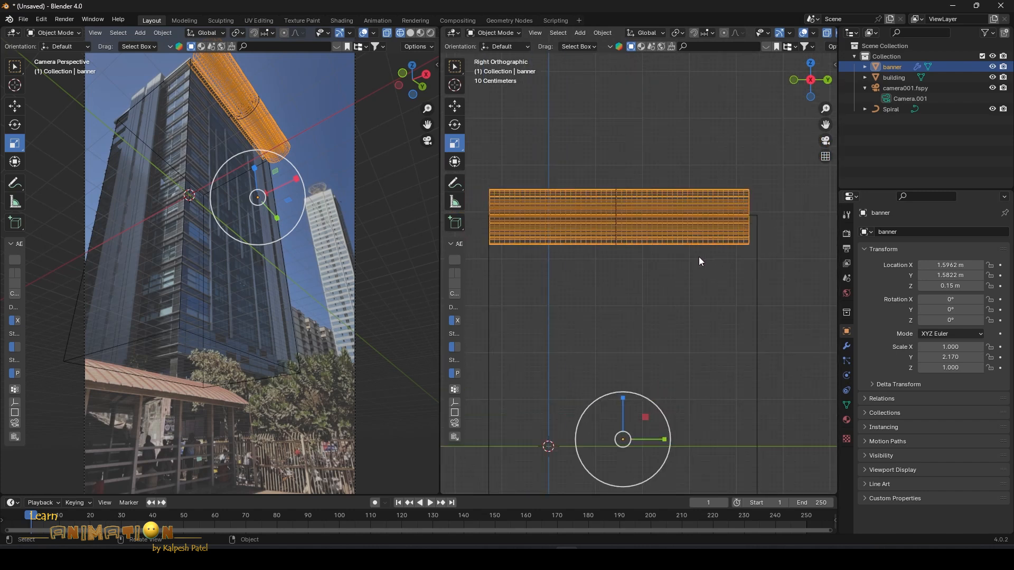
left_click(616, 200, "shift")
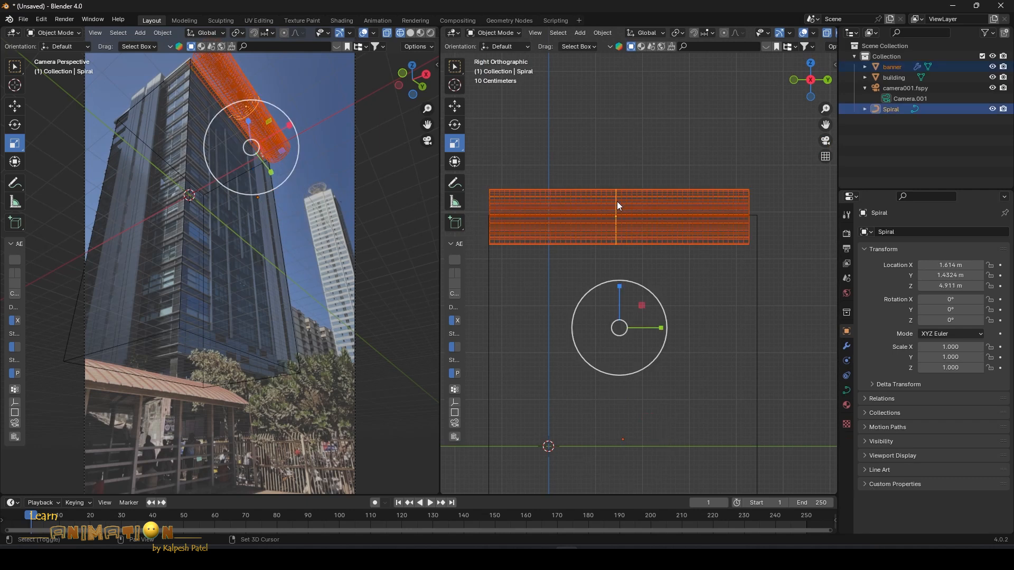
left_click(617, 212)
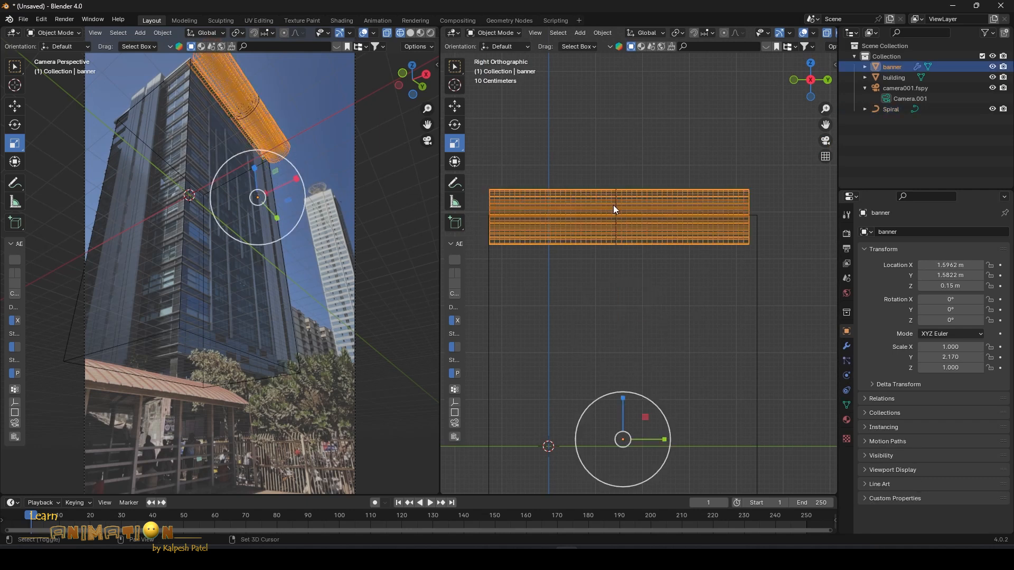
left_click(615, 202, "shift")
left_click(456, 110)
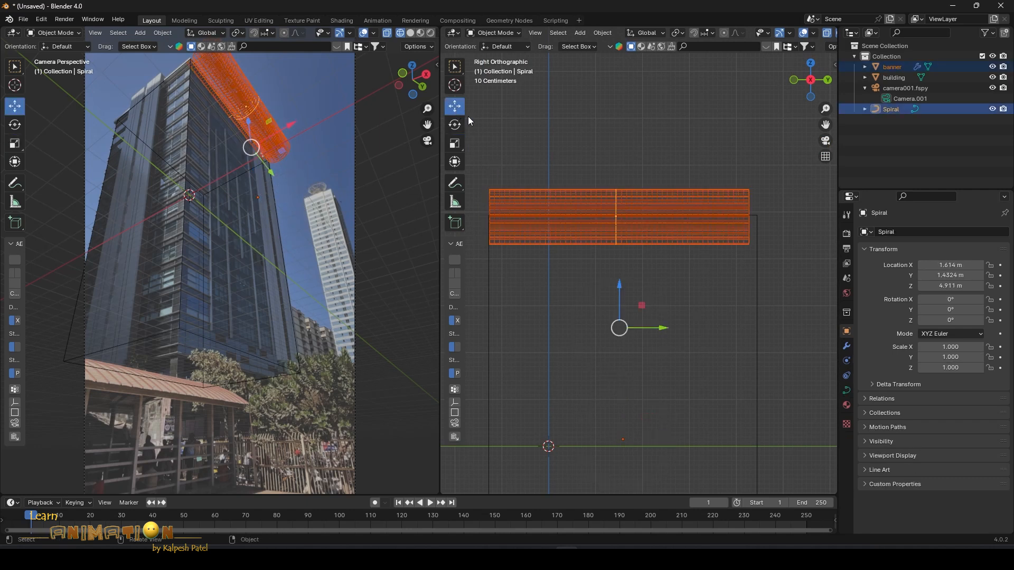
left_click_drag(664, 329, 670, 326)
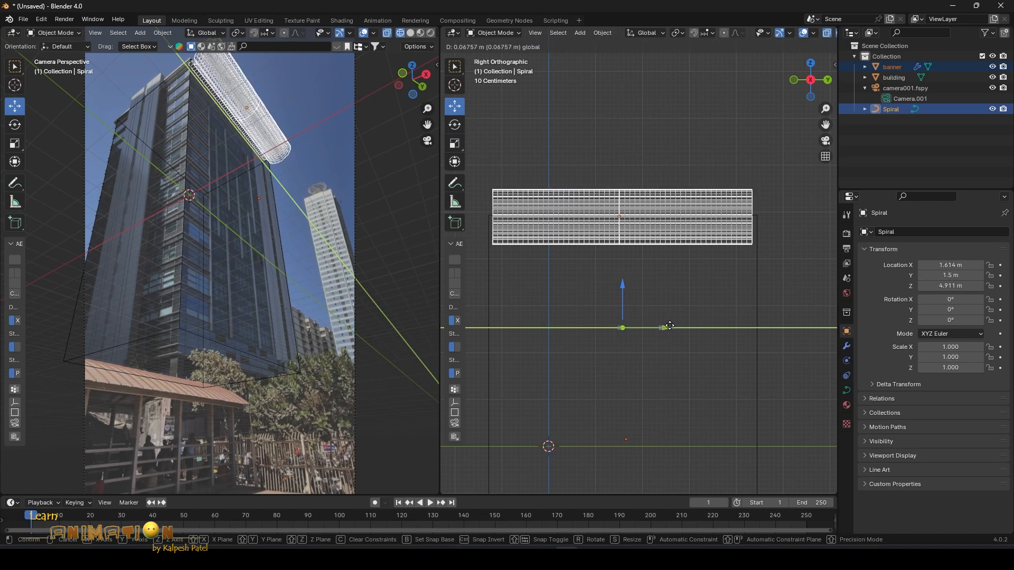
left_click_drag(669, 325, 669, 325)
Step: Examine the banner's flat mesh in edit mode against its rolled shape in object mode
middle_click_drag(675, 318, 639, 246)
left_click(669, 247)
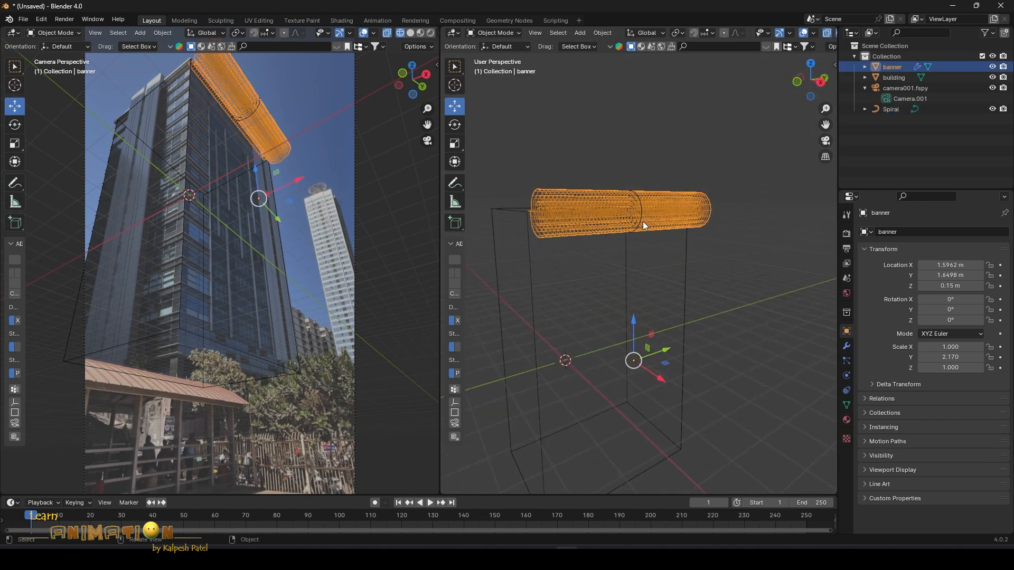
key("Tab")
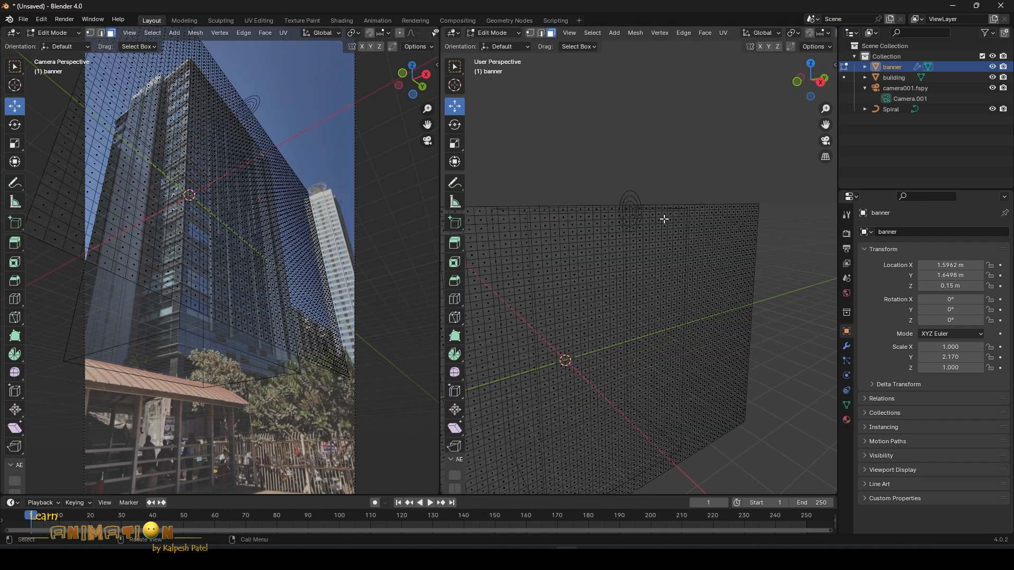
middle_click_drag(713, 283, 689, 261)
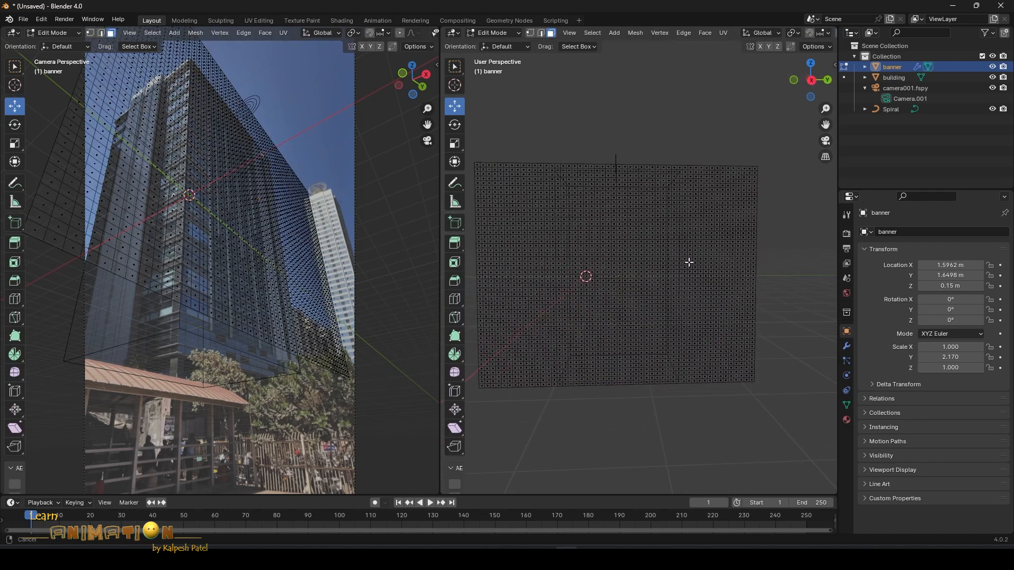
key("Tab")
key("Tab")
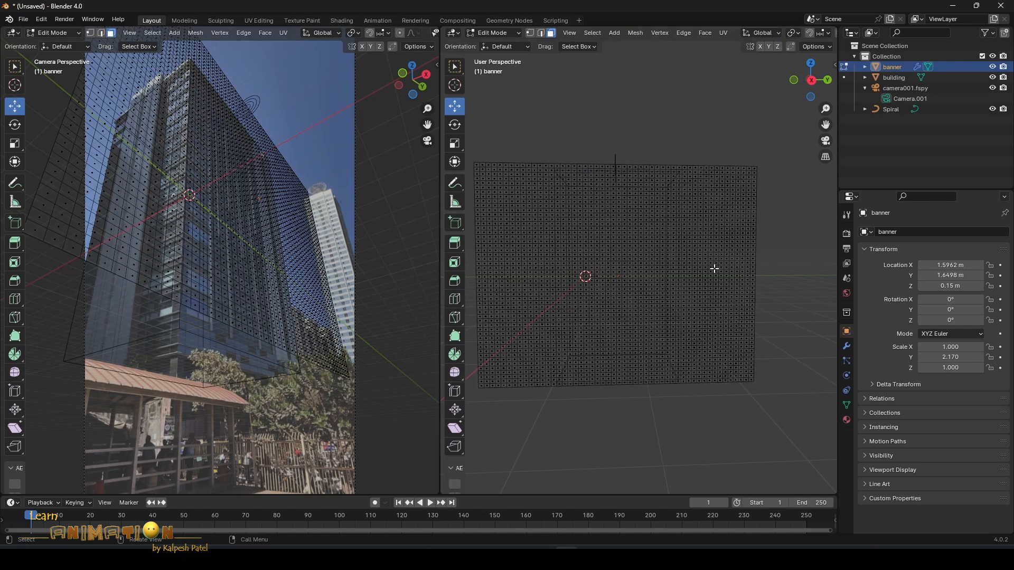
middle_click_drag(718, 268, 690, 272)
key("Tab")
key("Tab")
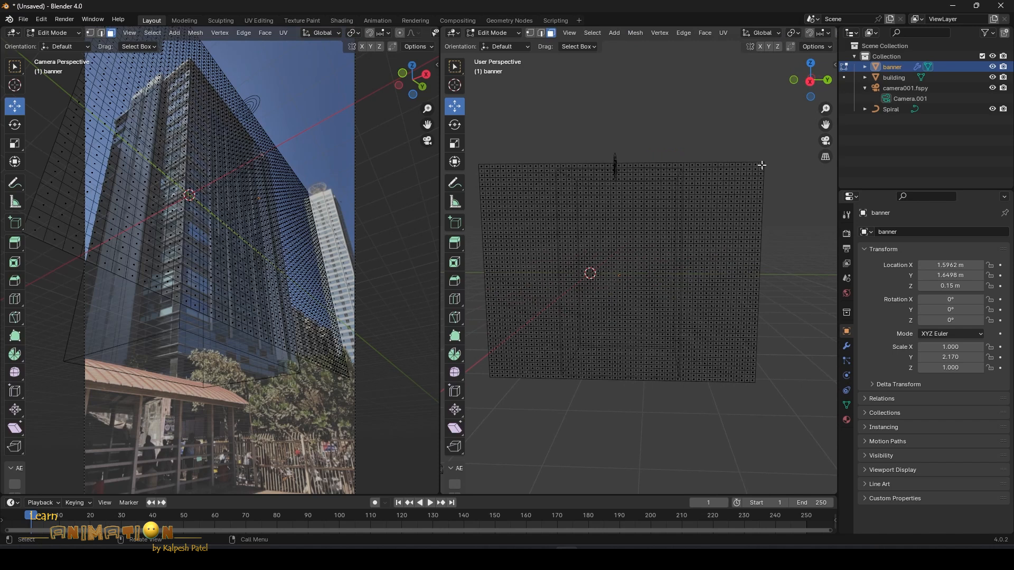
Step: Create a vertex group on the banner and assign the column of vertices along the flat mesh's +Y edge
left_click(530, 32)
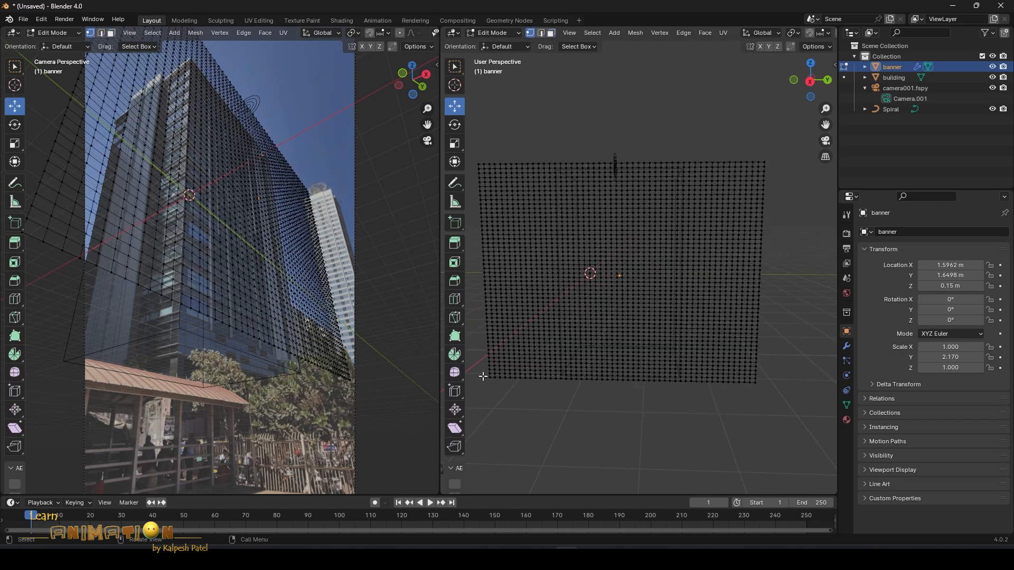
middle_click_drag(483, 376, 702, 309)
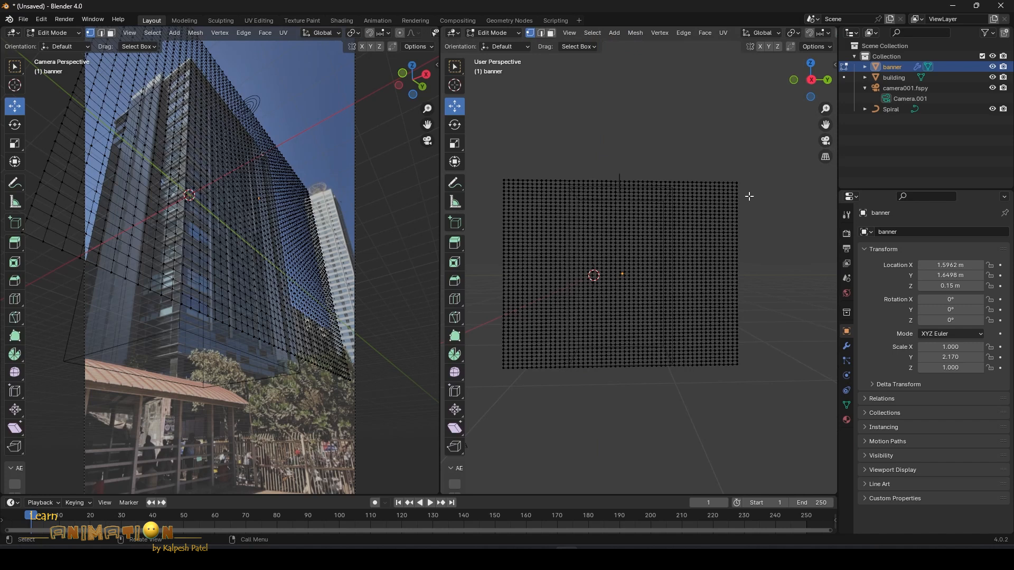
key("KP_3")
left_click_drag(783, 158, 732, 372)
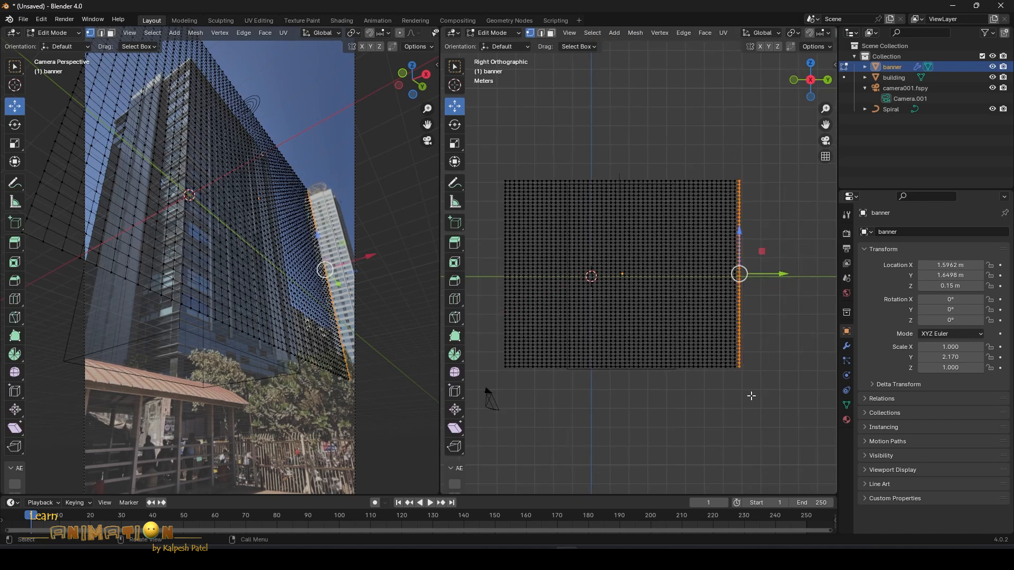
left_click(846, 405)
left_click(1000, 266)
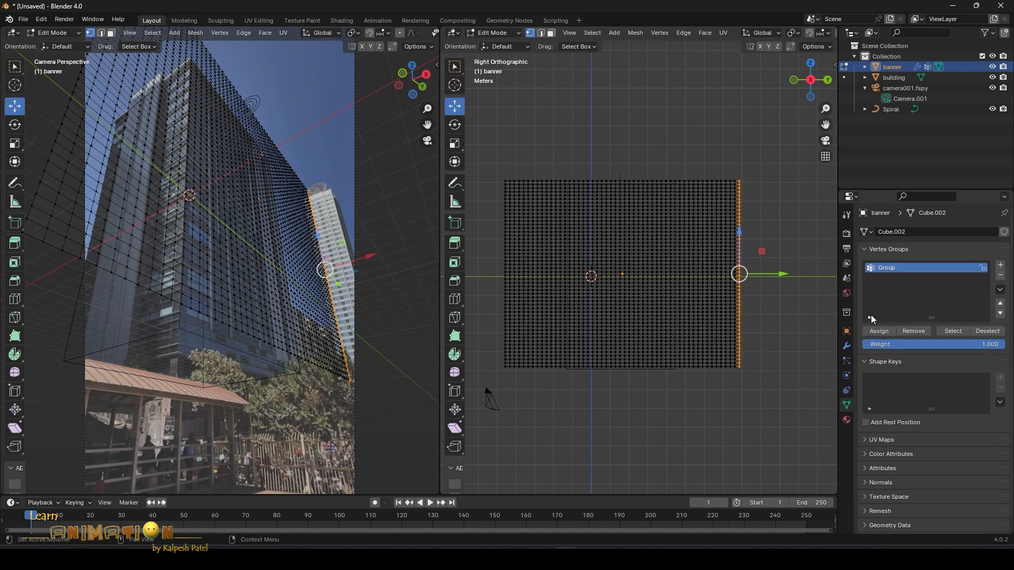
left_click(878, 331)
key("Tab")
left_click(768, 357)
Step: Add Cloth physics to the rolled banner and play the simulation
middle_click_drag(646, 264, 711, 267)
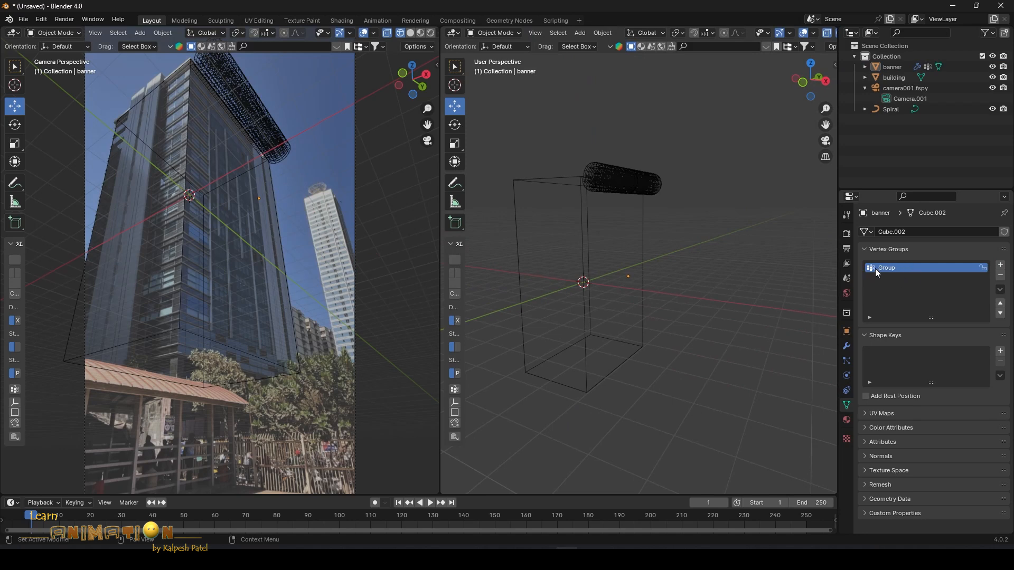
middle_click_drag(663, 221, 619, 166)
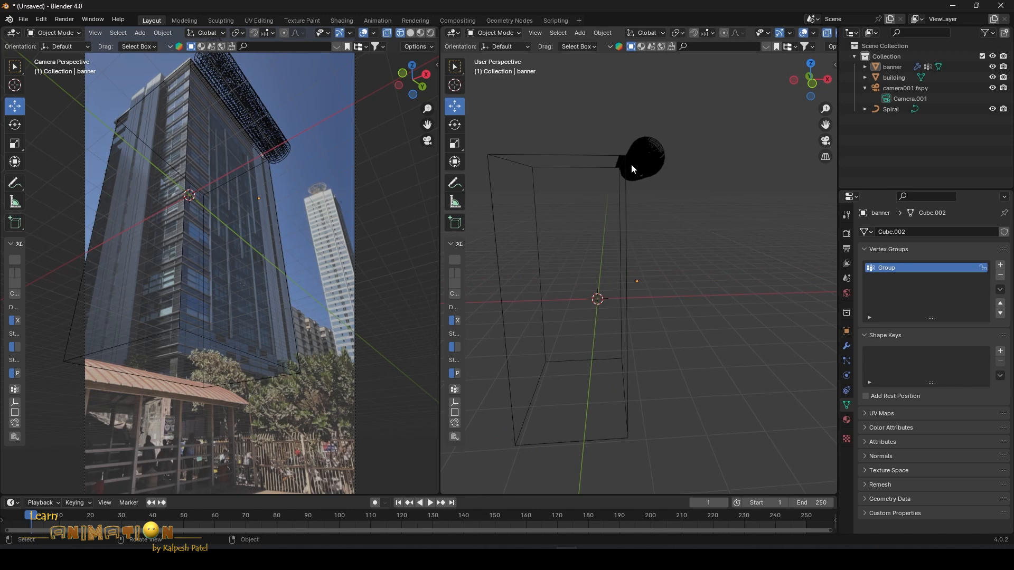
left_click(630, 165)
left_click(847, 376)
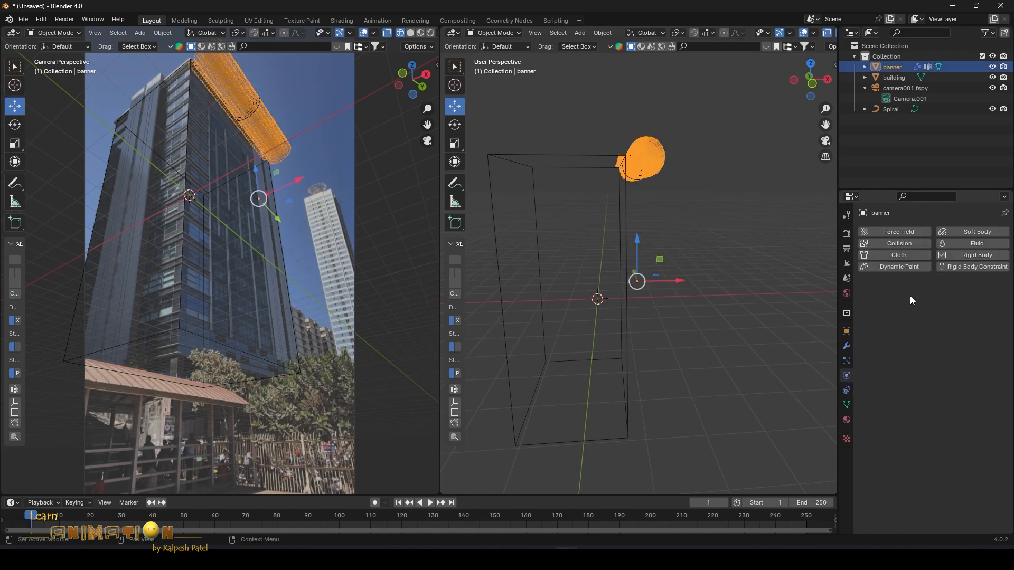
left_click(892, 255)
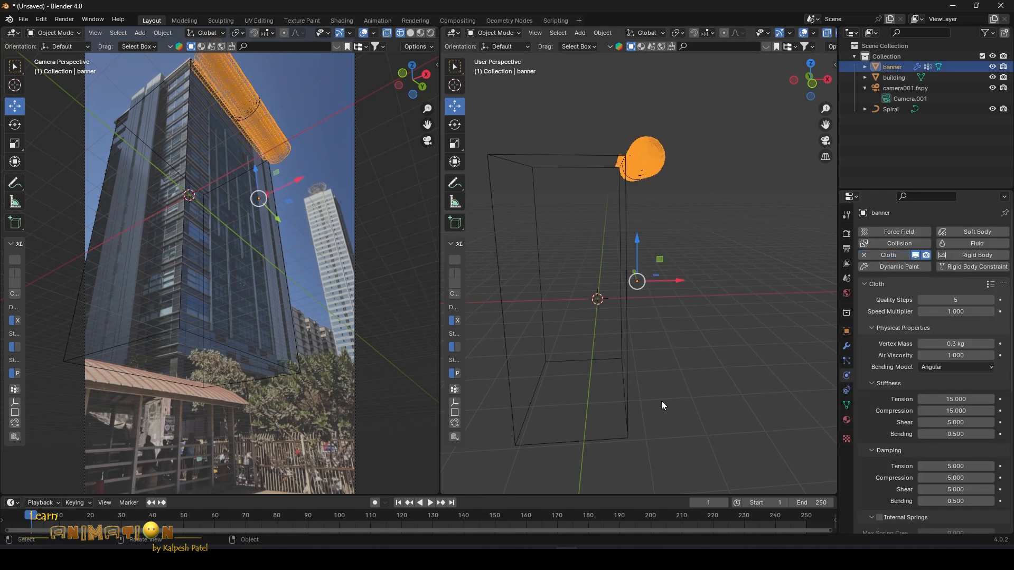
key("space")
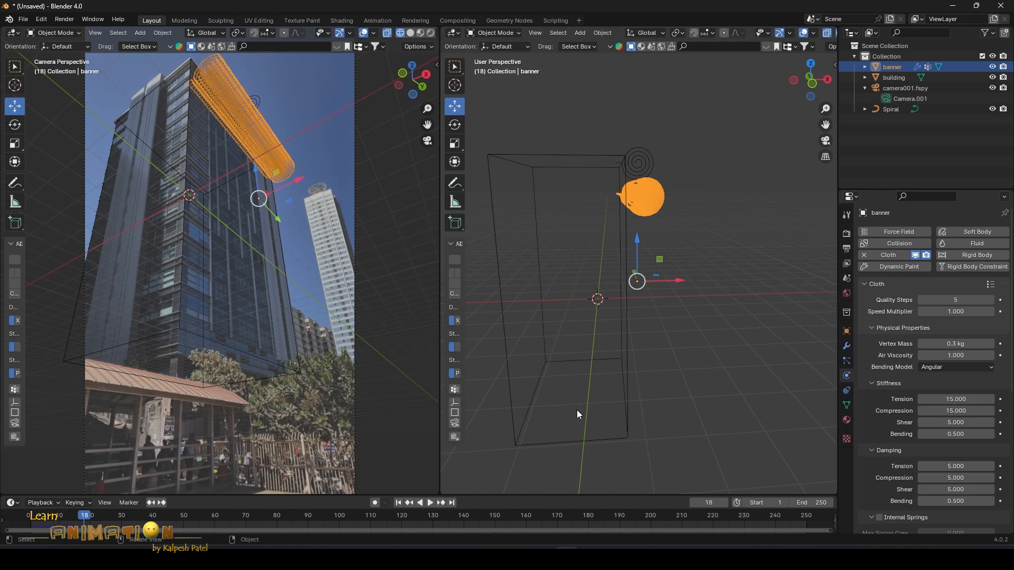
Step: Pin the banner's cloth with the vertex group Group and play the simulation from the first frame
left_click(398, 502)
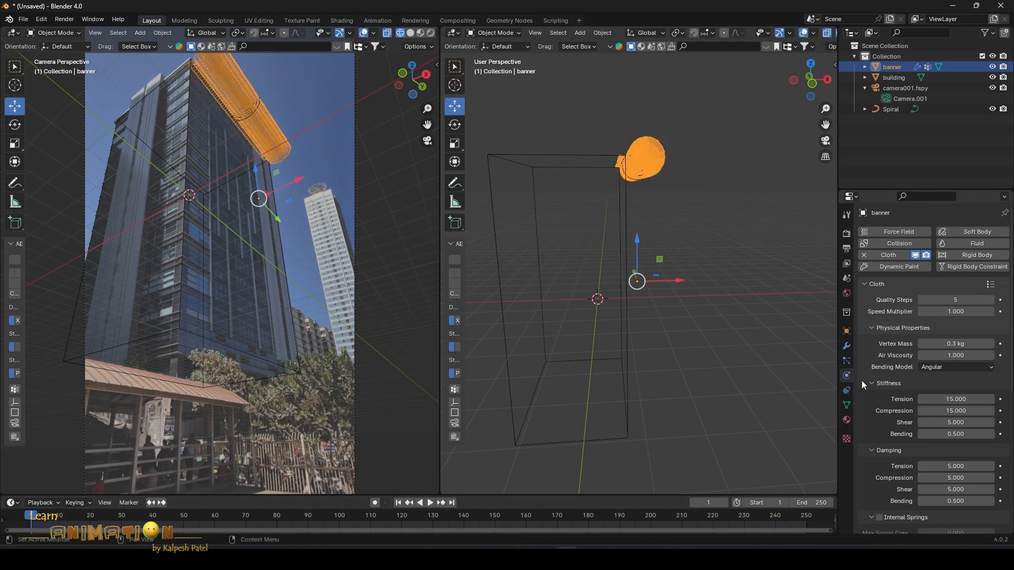
scroll(1012, 319, "down", 10)
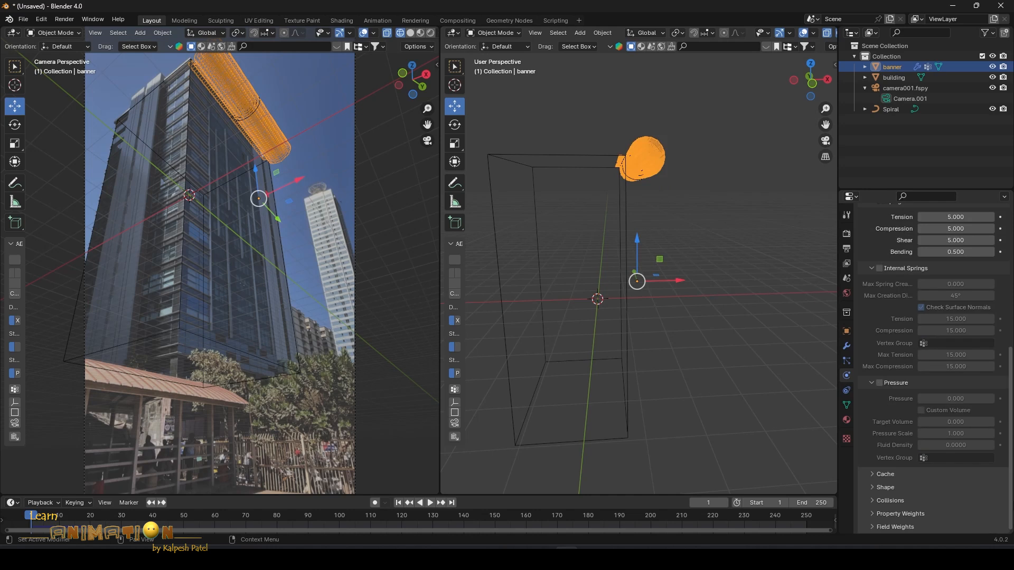
left_click(891, 488)
scroll(876, 422, "down", 3)
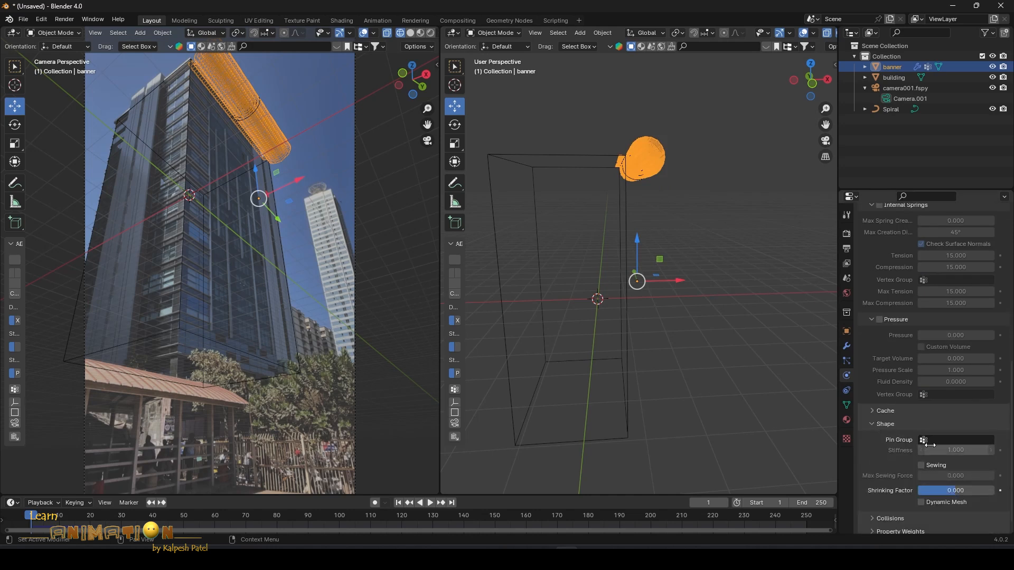
left_click(949, 438)
left_click(913, 330)
key("space")
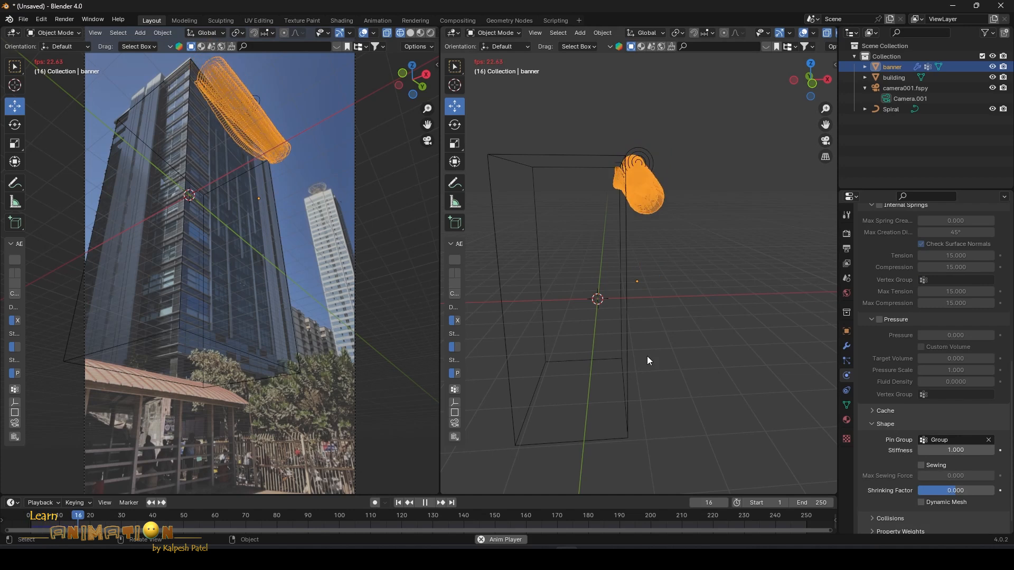
key("space")
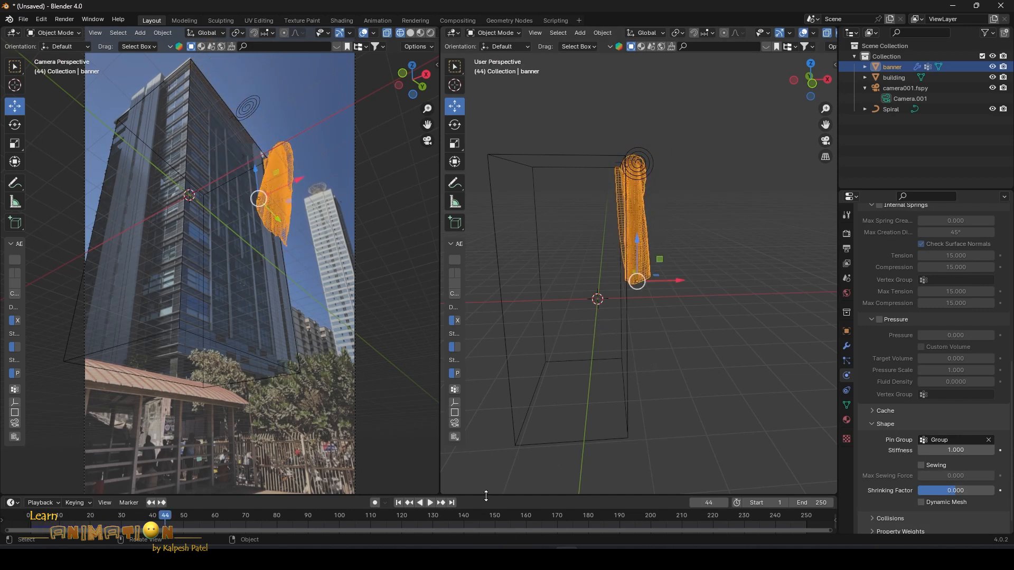
left_click(399, 502)
Step: Delete the banner's vertex group Group in edit mode
middle_click_drag(676, 307, 597, 303)
middle_click_drag(675, 217, 661, 215)
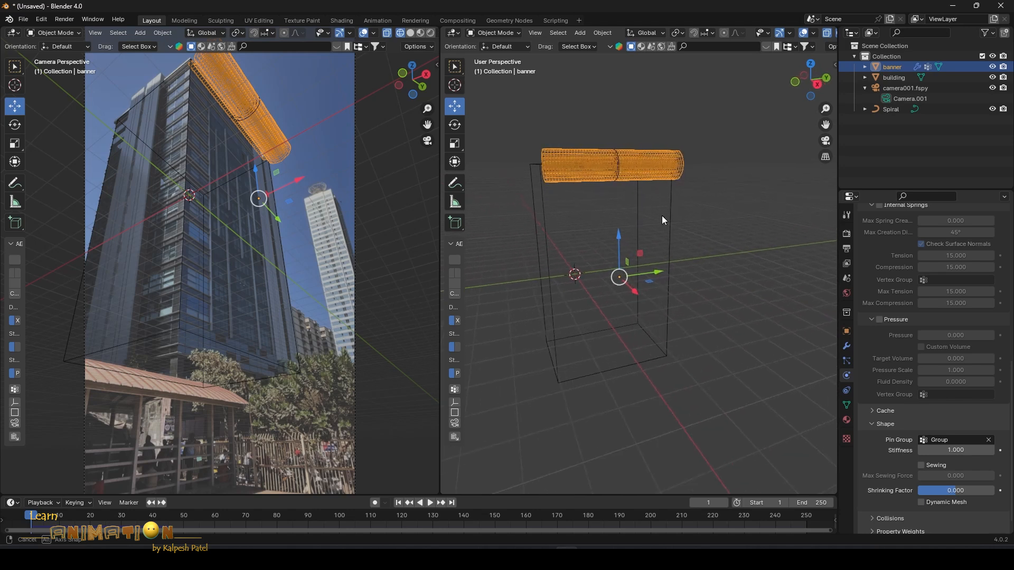
key("Tab")
middle_click_drag(701, 292, 738, 318)
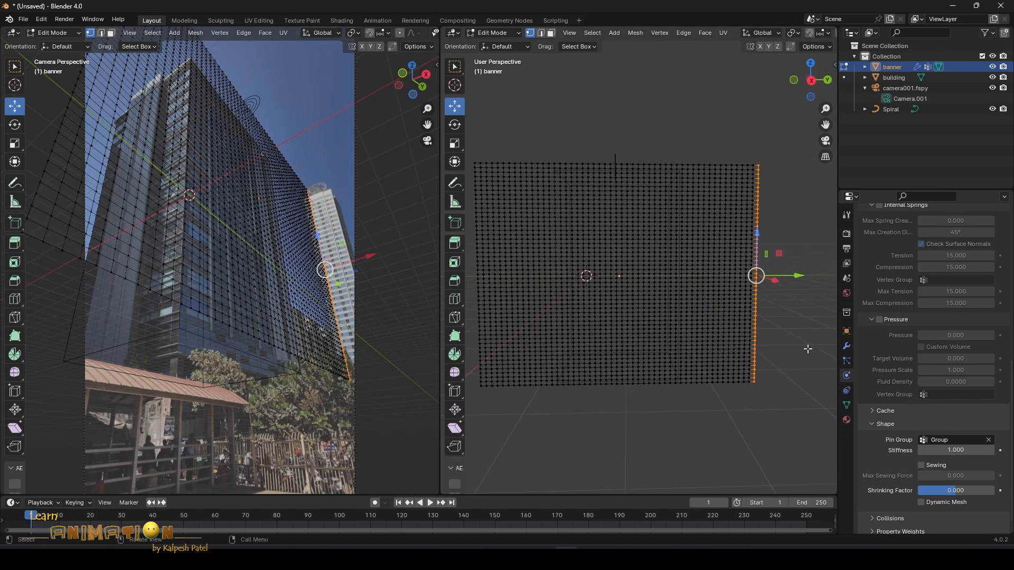
left_click(846, 405)
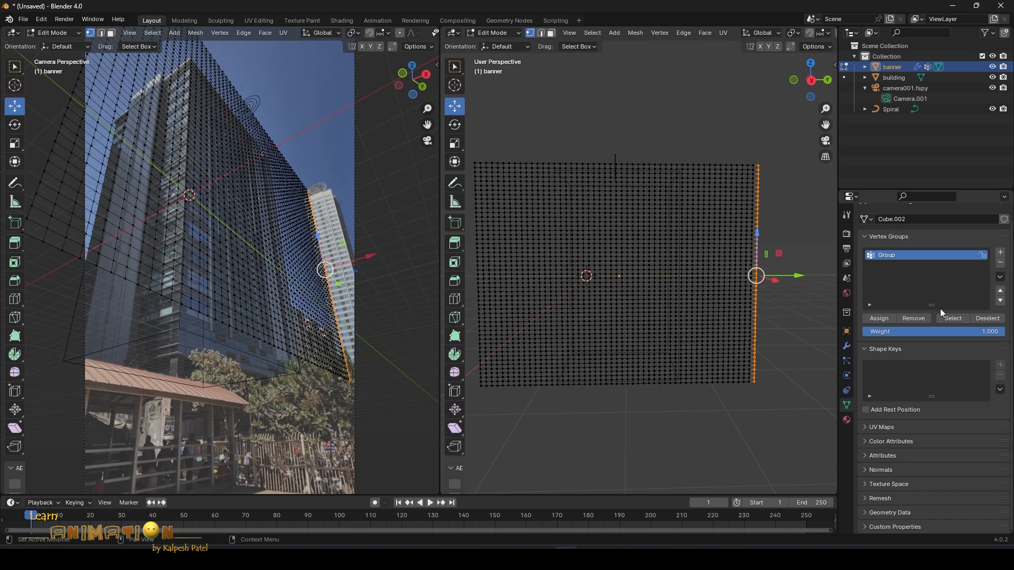
scroll(771, 262, "down", 1)
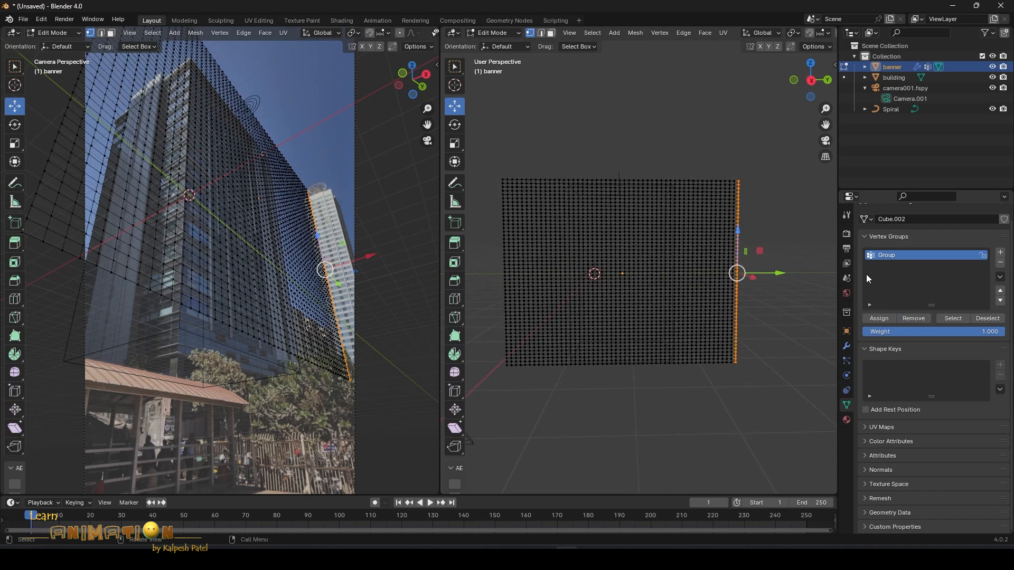
left_click(1000, 263)
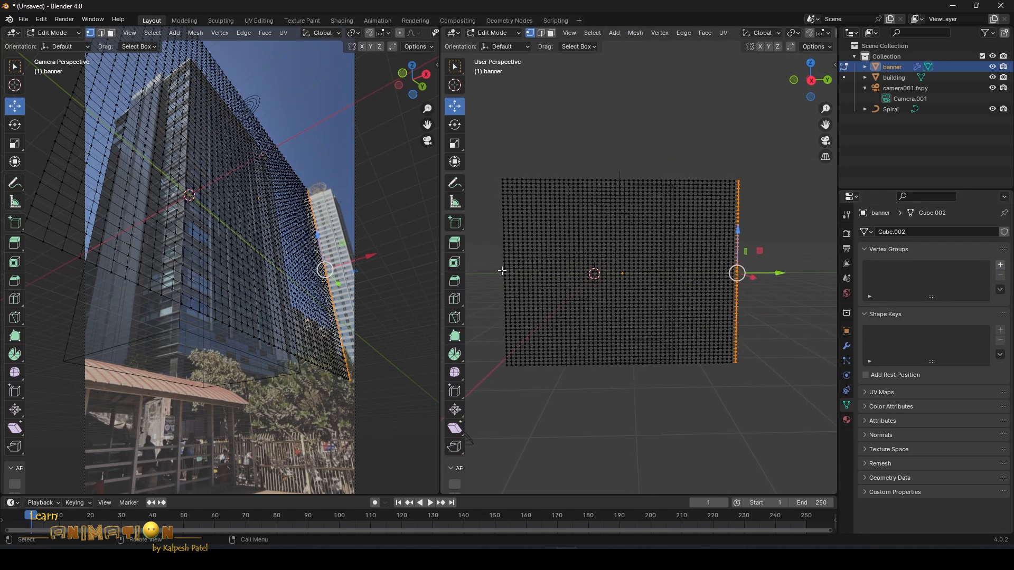
Step: Select the bottom row of vertices on the flat banner mesh and assign it to a new vertex group named pin
left_click_drag(502, 362, 798, 381)
key("KP_3")
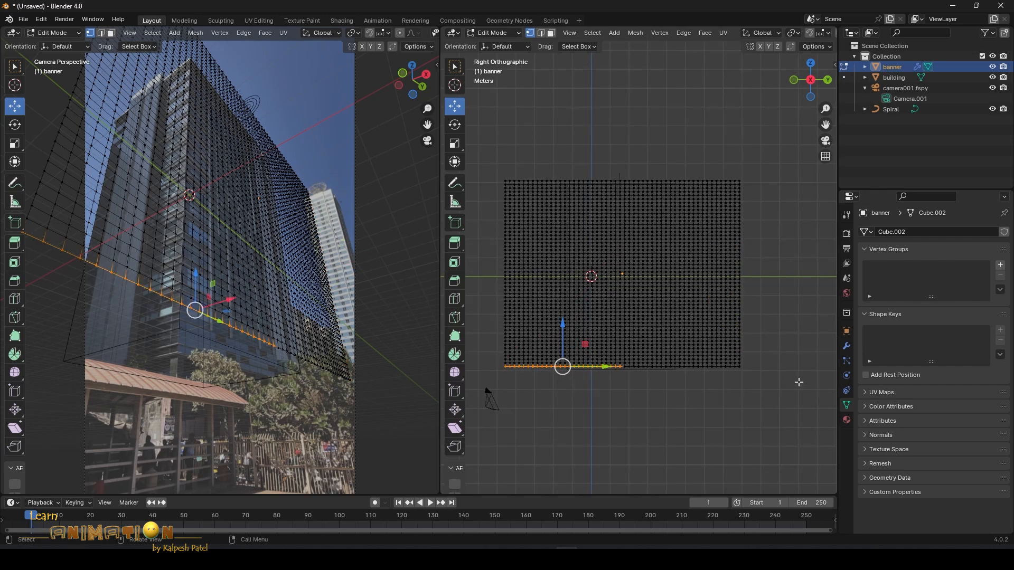
left_click(727, 385)
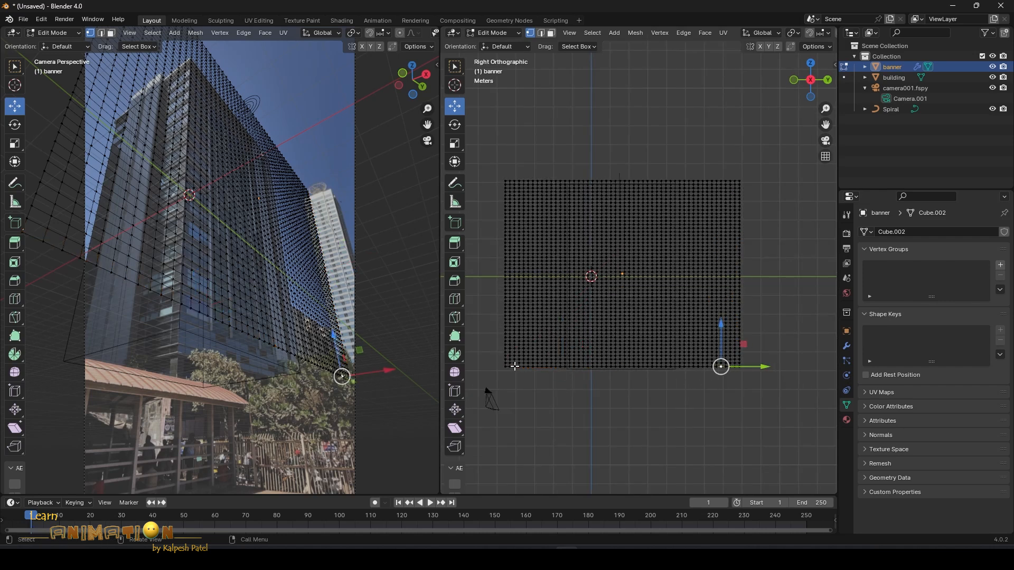
left_click_drag(500, 366, 830, 394)
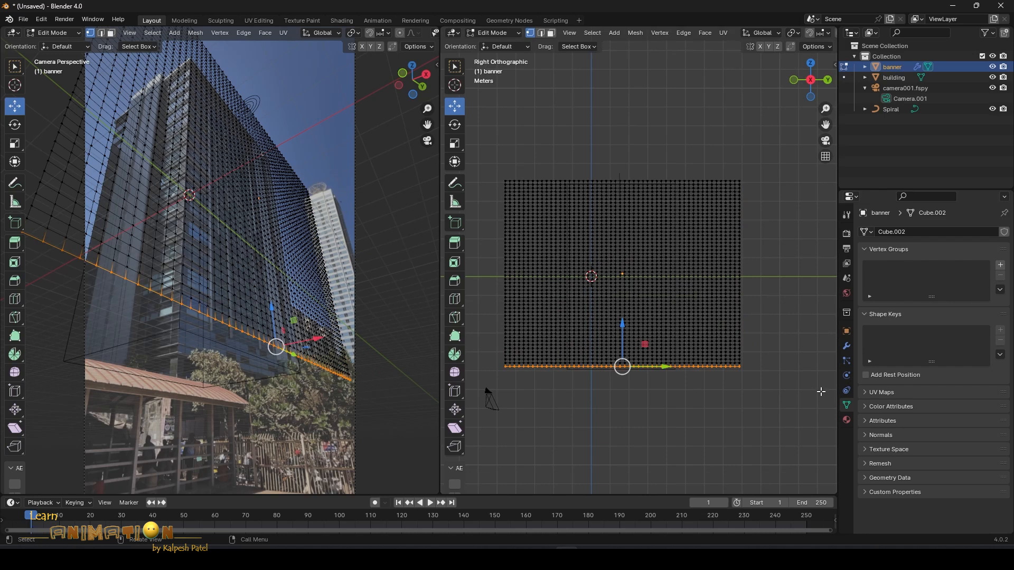
left_click(999, 265)
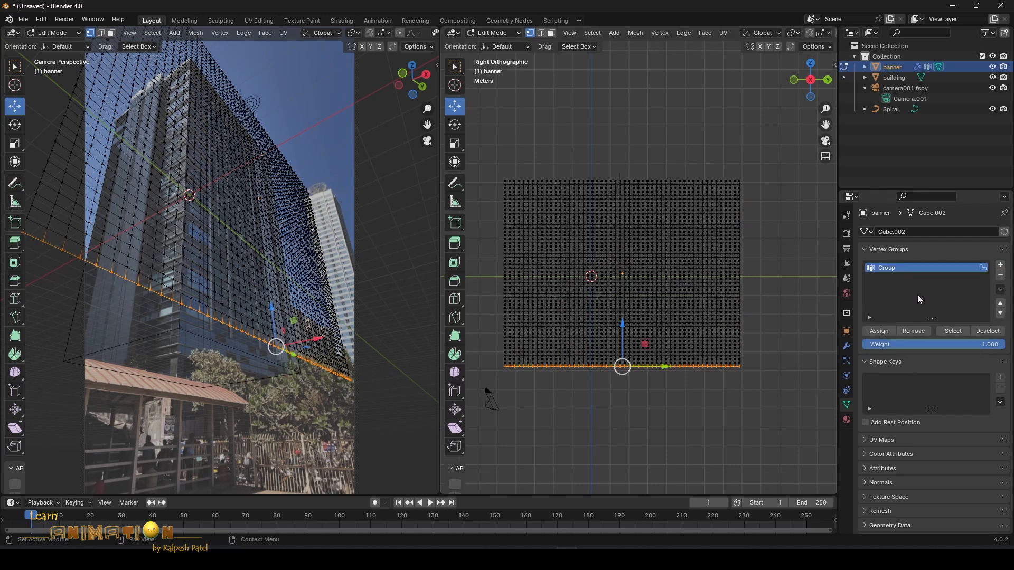
type("pin")
key("Return")
key("Tab")
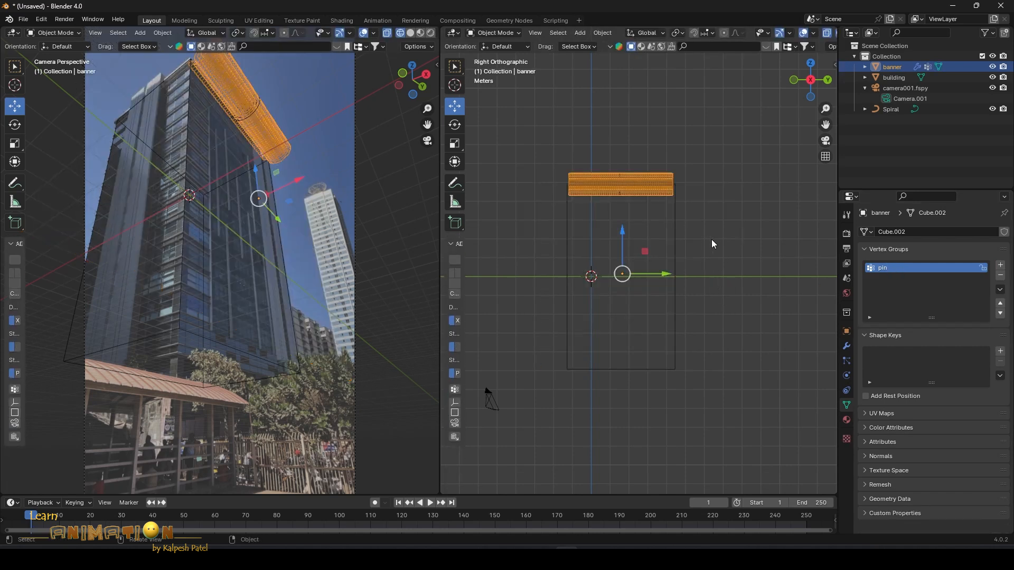
Step: Set the banner cloth's pin group to pin and play the simulation
left_click(846, 375)
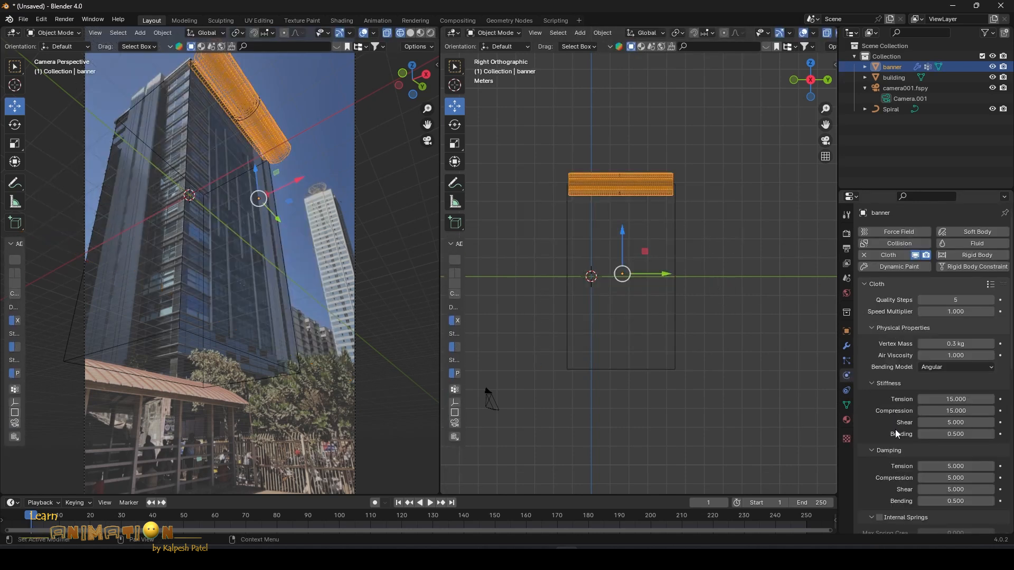
scroll(897, 432, "down", 5)
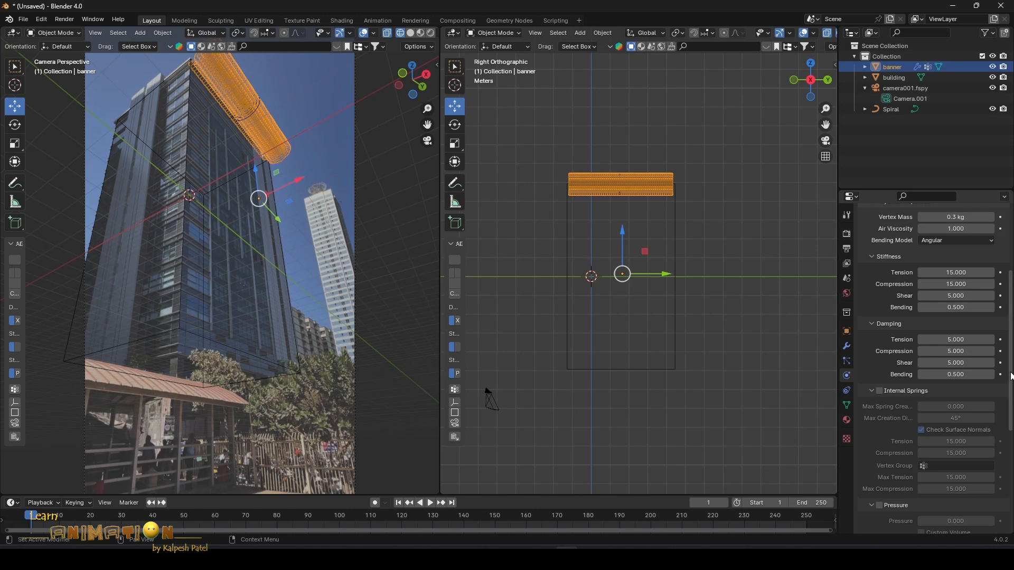
scroll(950, 430, "down", 8)
left_click(949, 424)
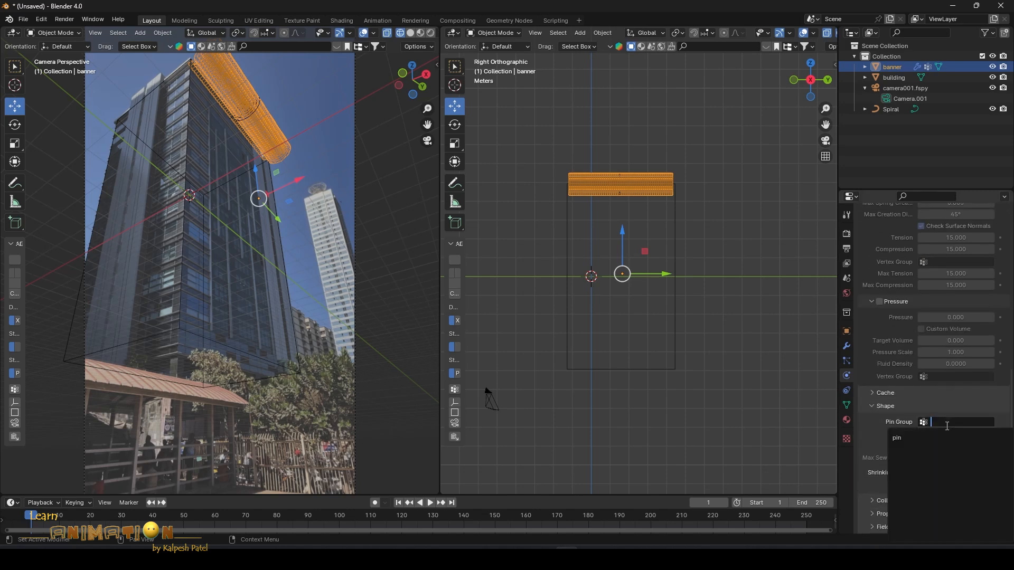
left_click(947, 438)
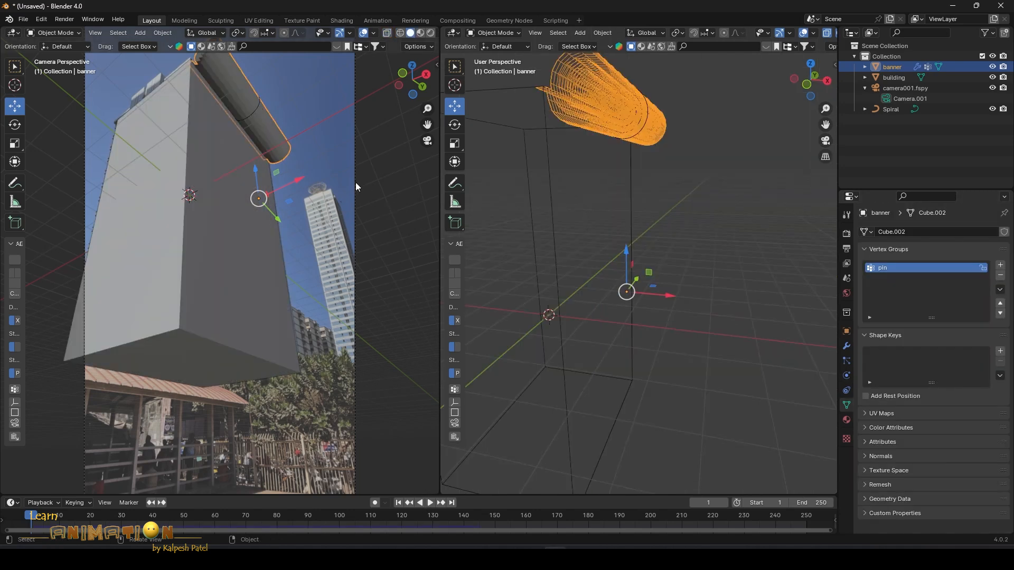
key("space")
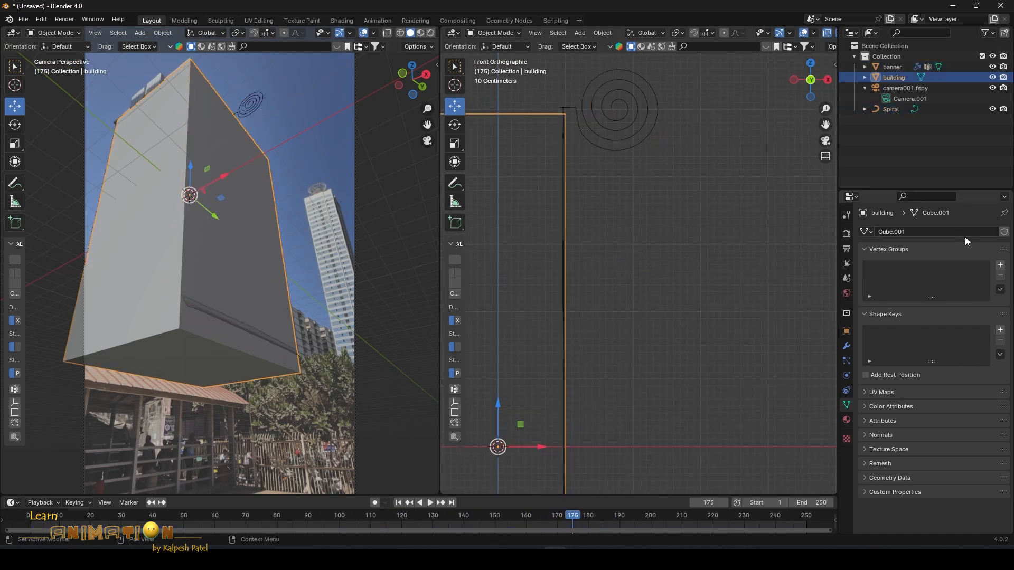
Step: Add Collision physics to the building and replay the simulation from the first frame
left_click(846, 375)
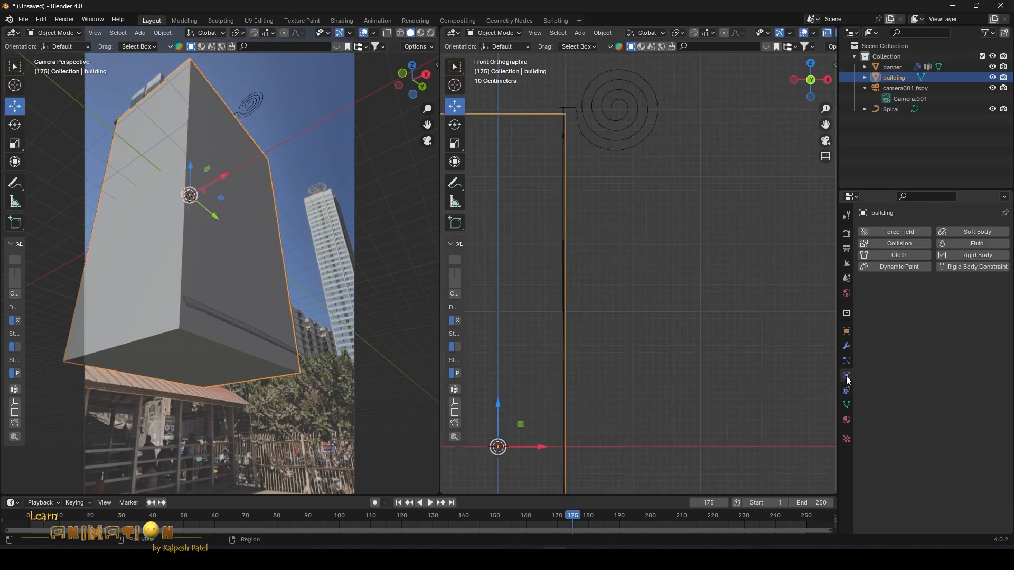
left_click(907, 243)
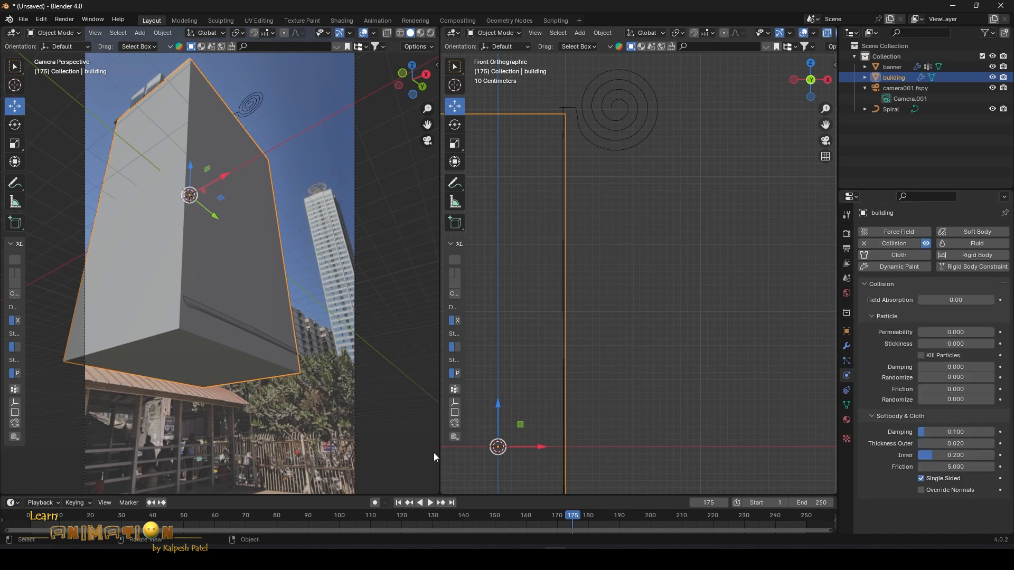
left_click(398, 503)
key("space")
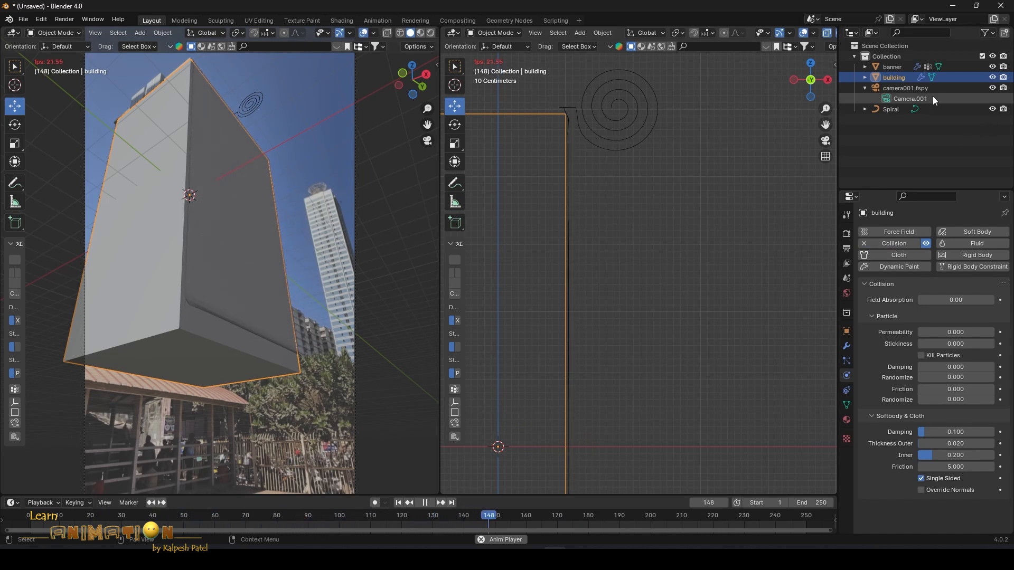
Step: Hide the building and replay the banner's simulation from the first frame against the photo
key("h")
key("space")
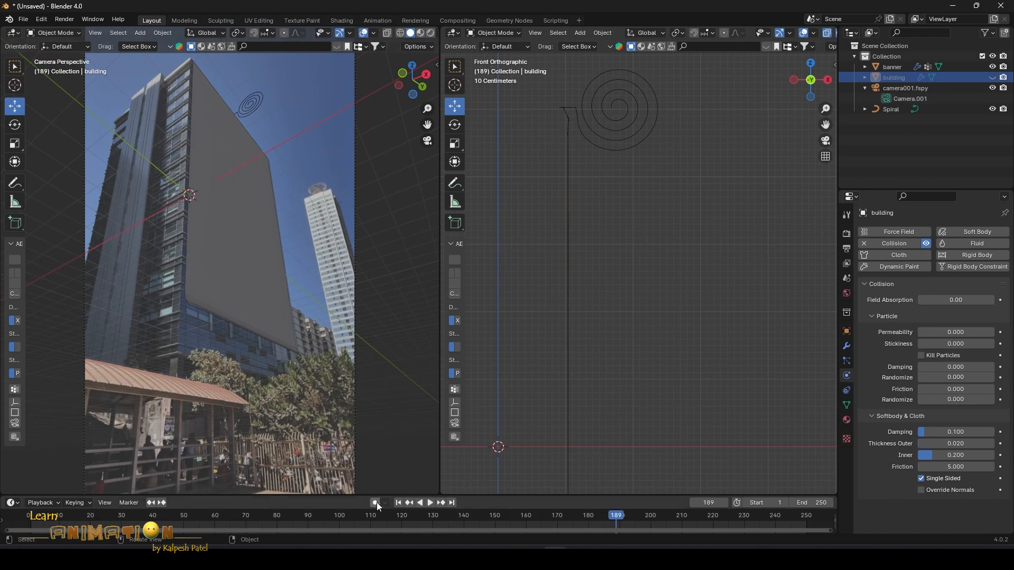
left_click(398, 503)
key("space")
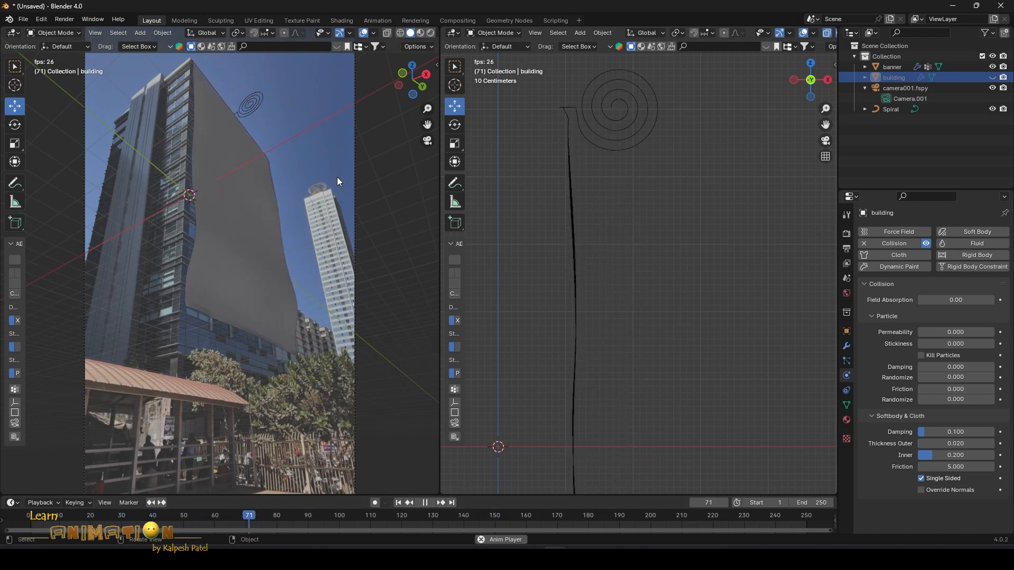
key("space")
Step: Select the banner, enlarge the timeline and replay the unrolling from between frames 20 and 30 to examine how the roll falls
left_click(247, 261)
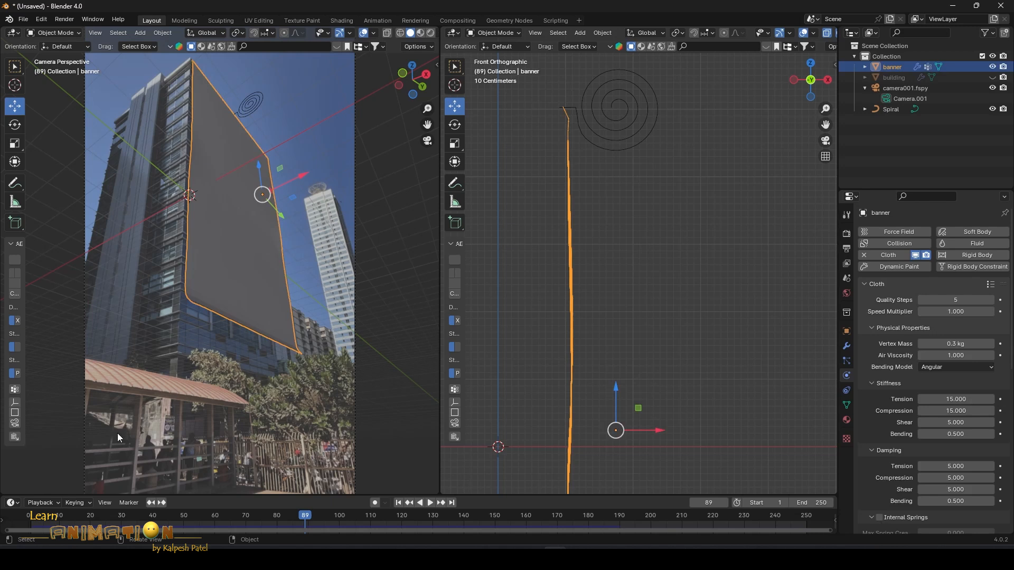
left_click_drag(100, 495, 103, 482)
left_click(103, 502)
key("space")
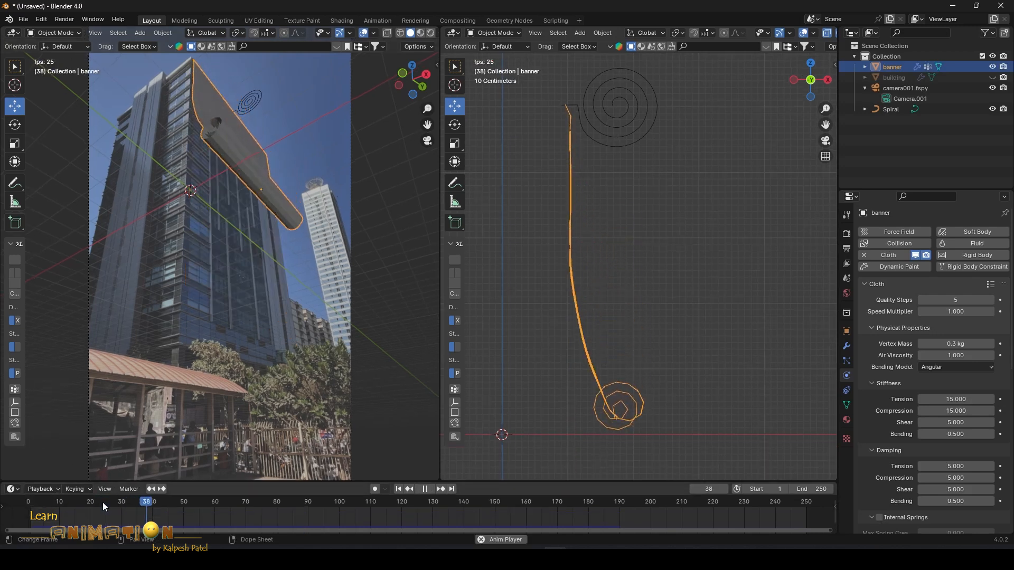
key("space")
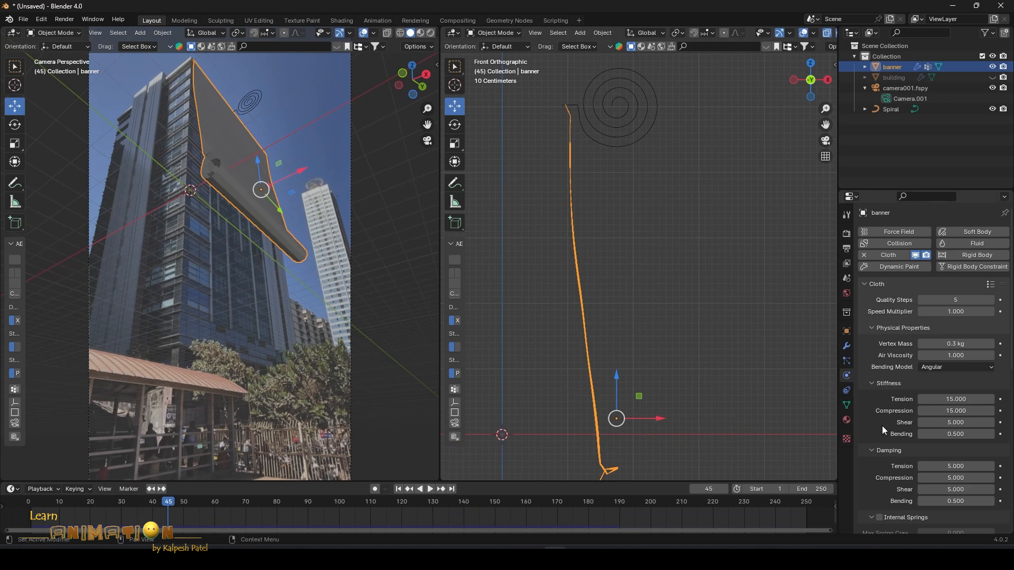
Step: Enable Self Collisions in the banner's cloth collision settings
scroll(894, 498, "down", 7)
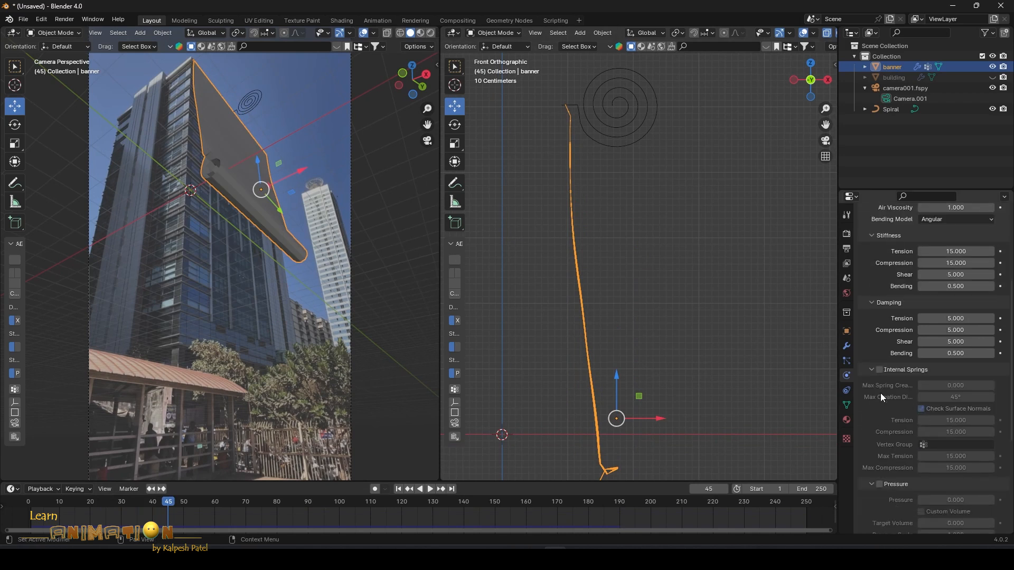
scroll(876, 438, "down", 5)
left_click(909, 503)
scroll(885, 428, "down", 4)
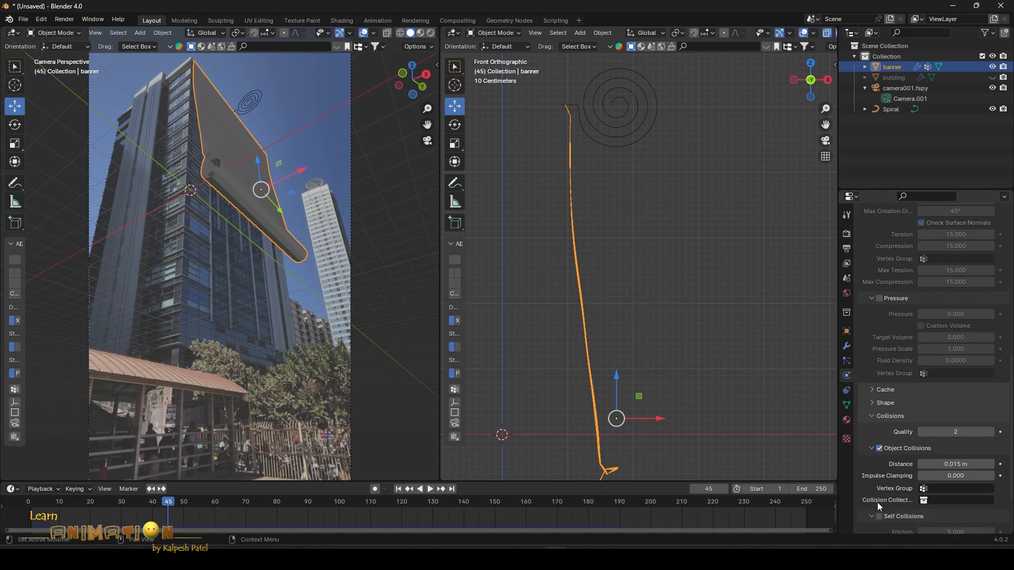
scroll(877, 499, "down", 2)
left_click(879, 467)
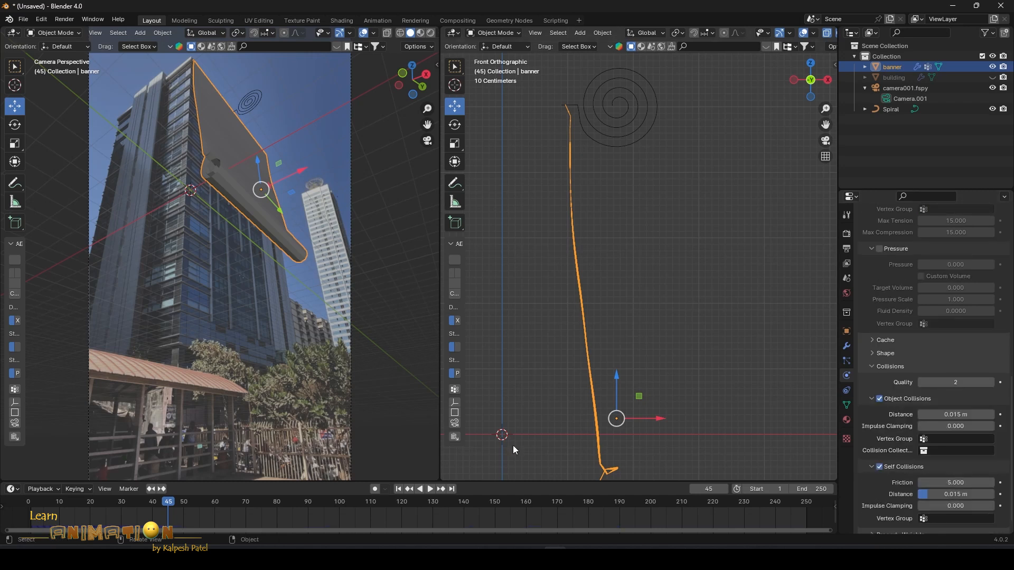
Step: Replay the simulation from the first frame, examine the roll at the banner's lower edge in perspective, and return to frame 1
left_click(398, 489)
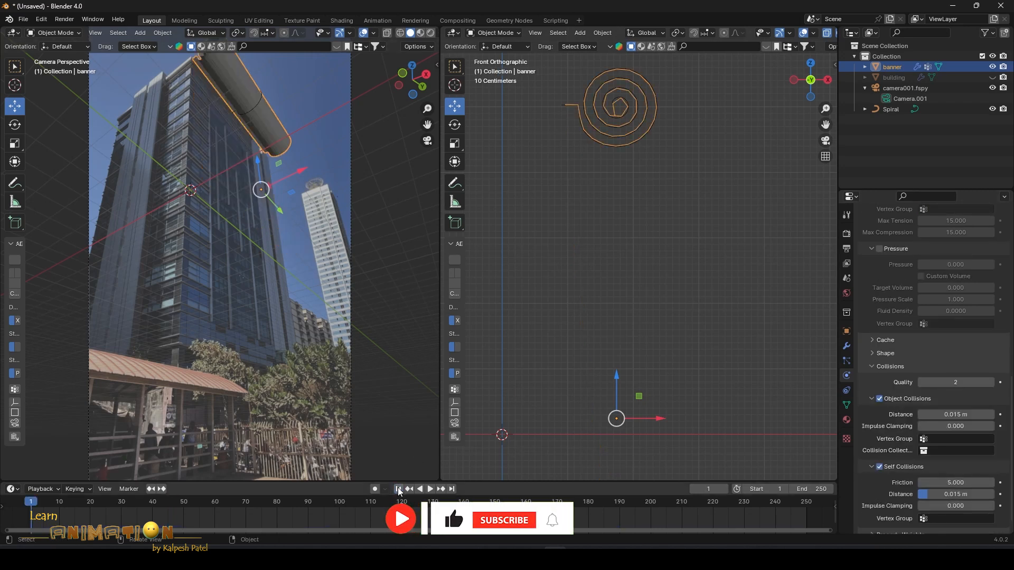
left_click(429, 490)
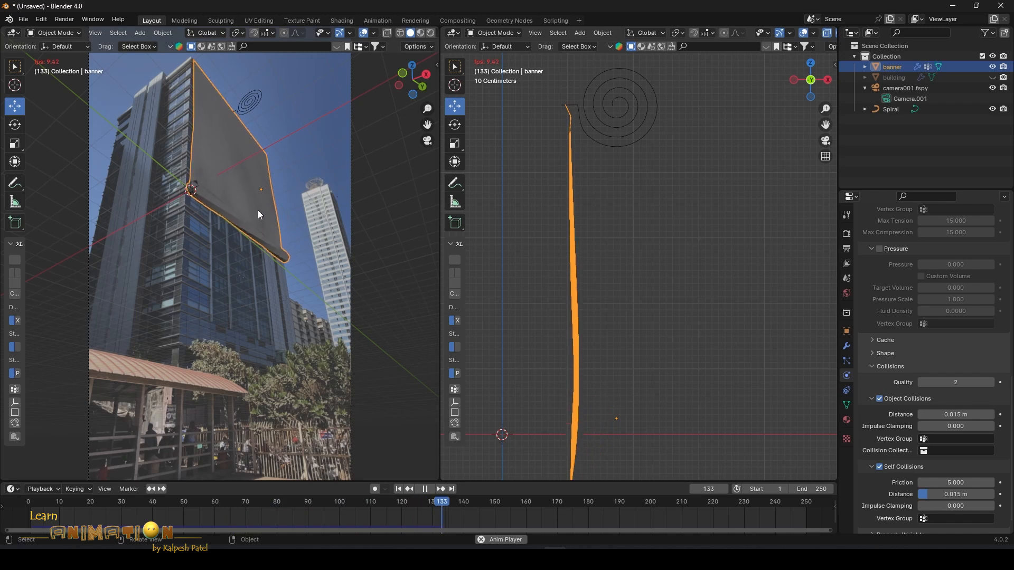
key("space")
mouse_move(642, 350)
middle_mouse_down()
mouse_move(654, 352)
mouse_move(632, 346)
middle_mouse_up()
left_click(716, 331)
left_click(582, 308)
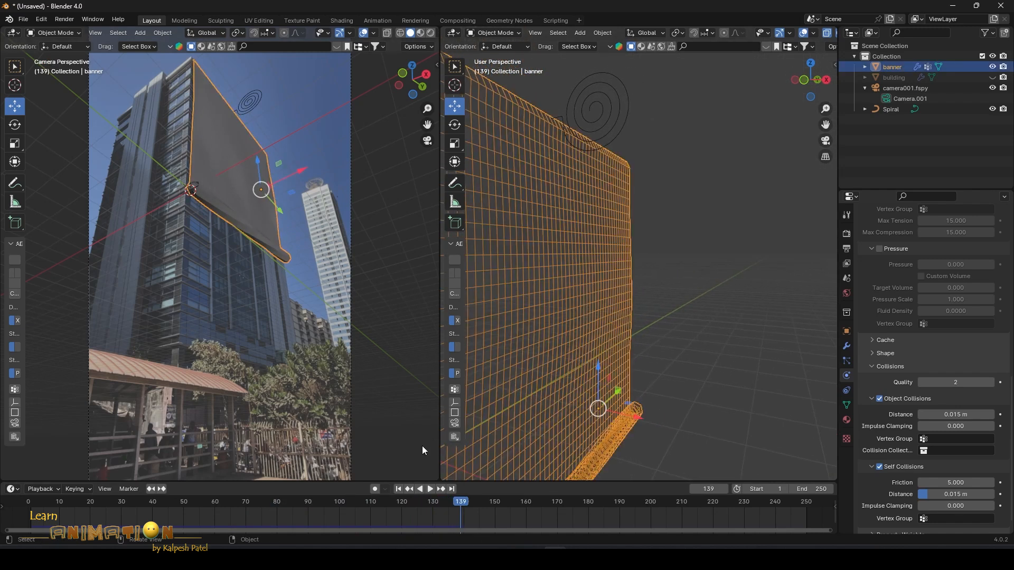
key("shift+Left")
scroll(955, 347, "up", 2)
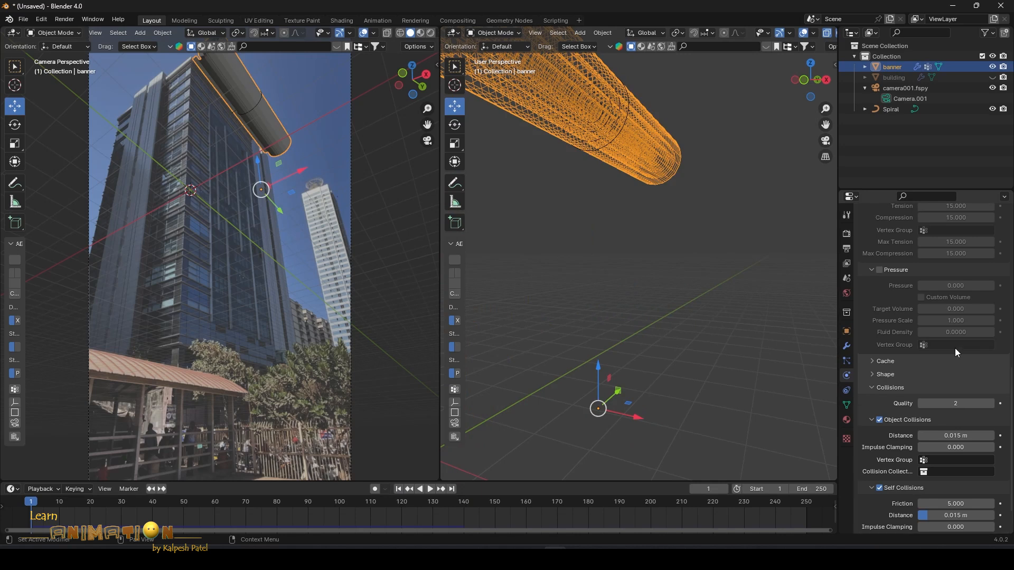
Step: Set the banner's cloth stiffness Tension and Compression to 5 and replay the simulation from the first frame
scroll(955, 349, "up", 8)
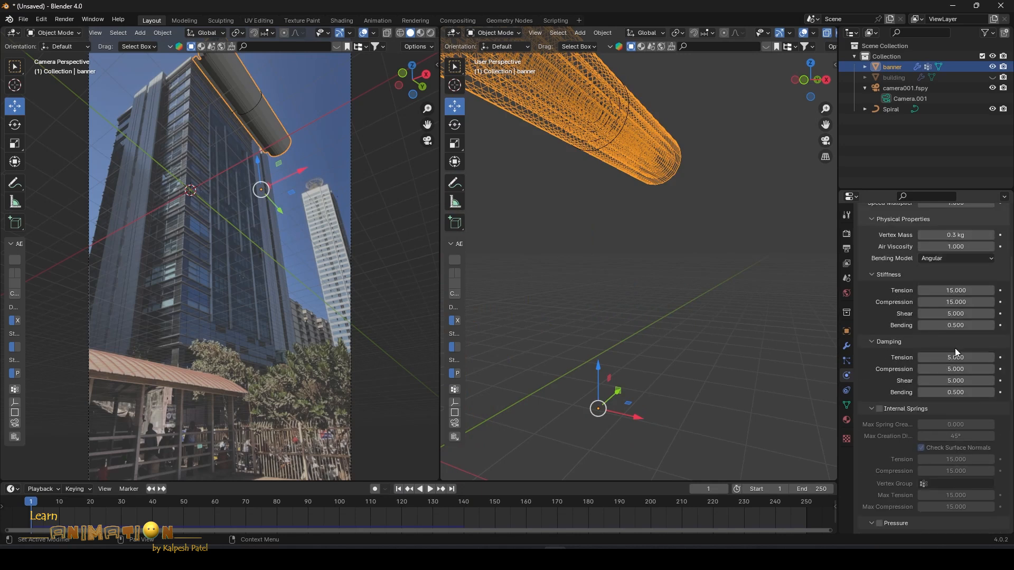
left_click(959, 333)
type("5")
key("Tab")
type("5")
key("Return")
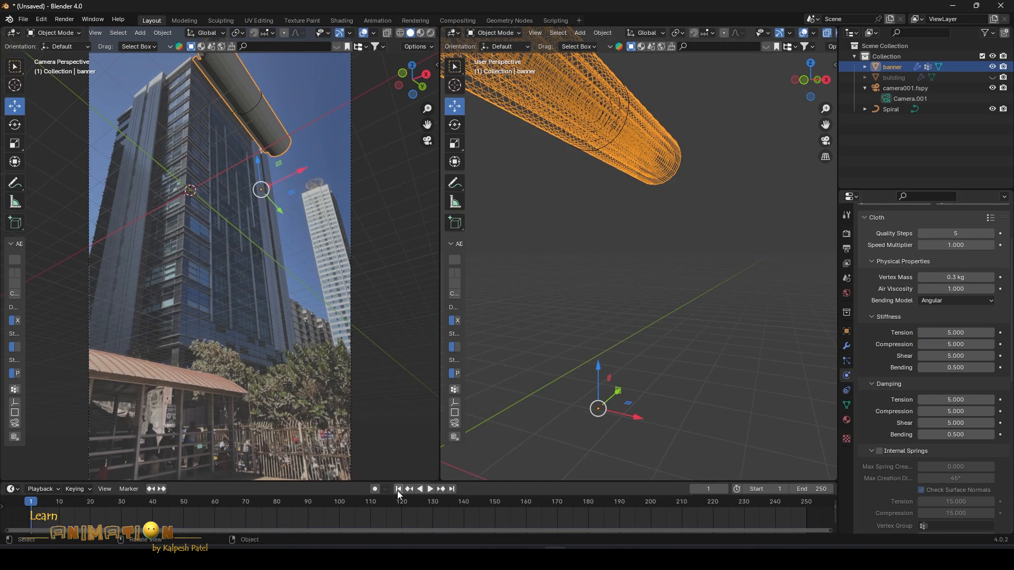
key("space")
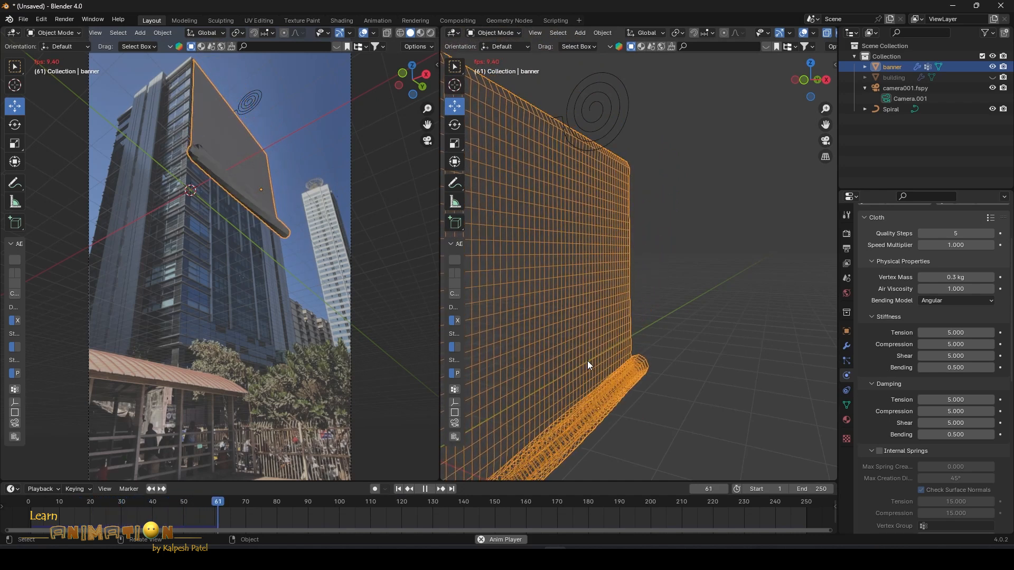
key("space")
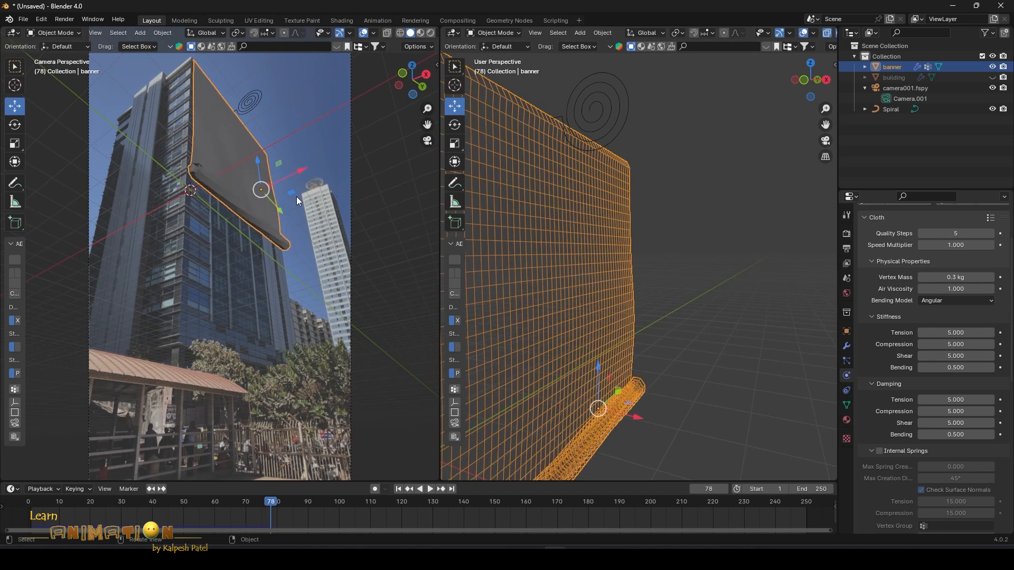
Step: Add a Subdivision Surface modifier to the banner after its Cloth modifier
left_click(295, 193)
left_click(223, 194)
left_click(845, 347)
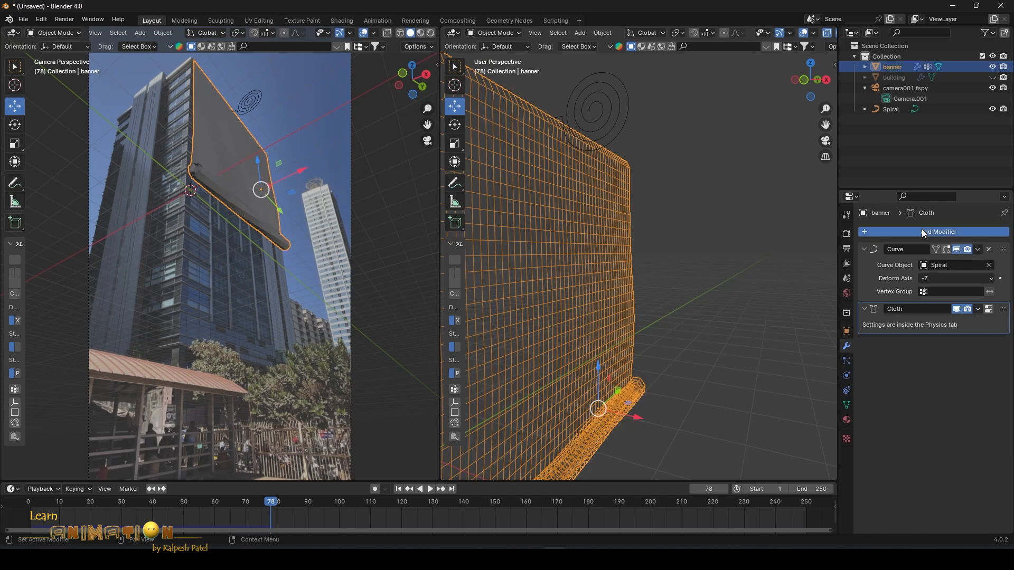
left_click(883, 235)
left_click(874, 229)
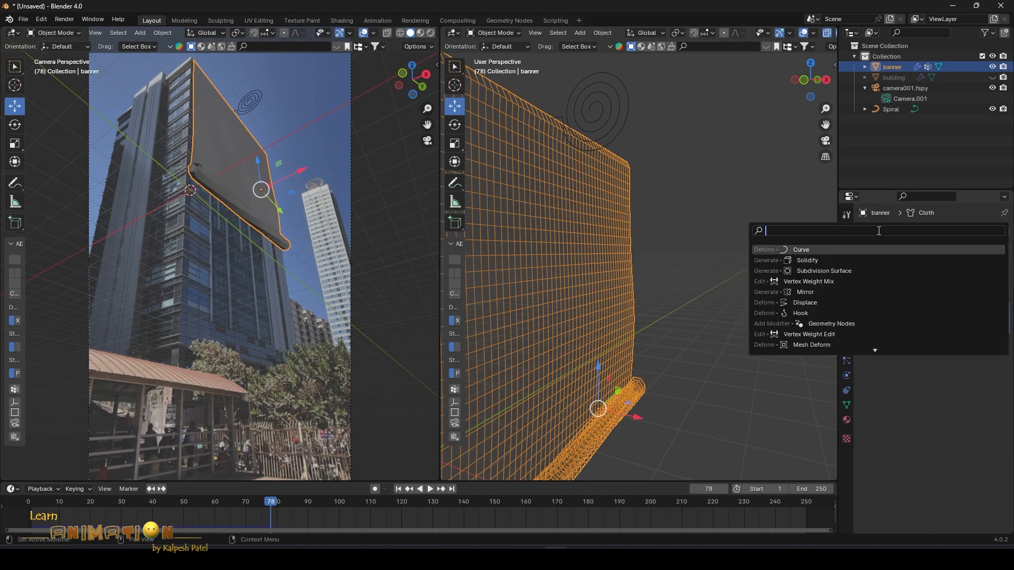
left_click(826, 271)
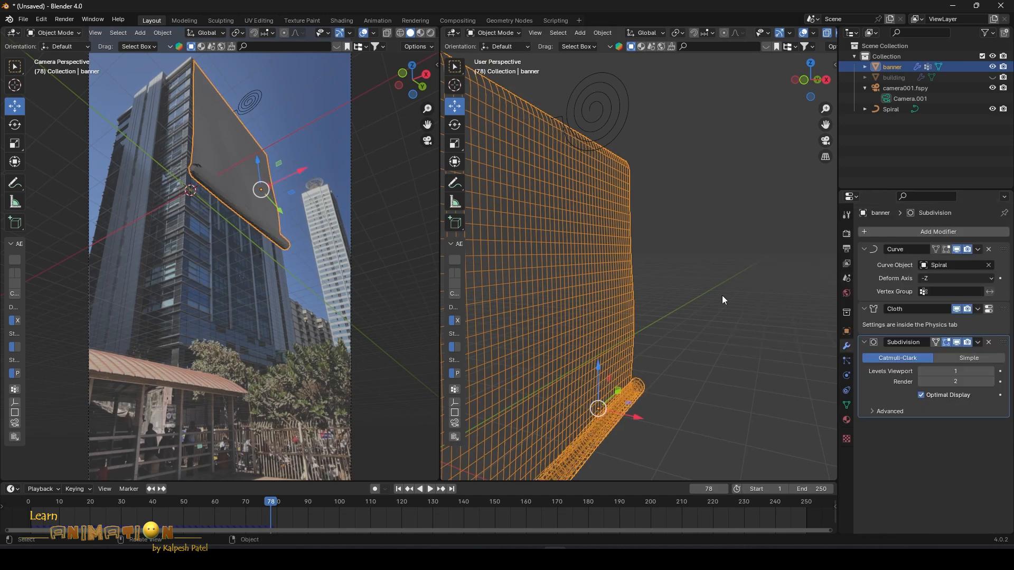
Step: Shade the banner smooth and replay the start of the unrolling
left_click(695, 245)
left_click(244, 190)
right_click(231, 141)
left_click(233, 145)
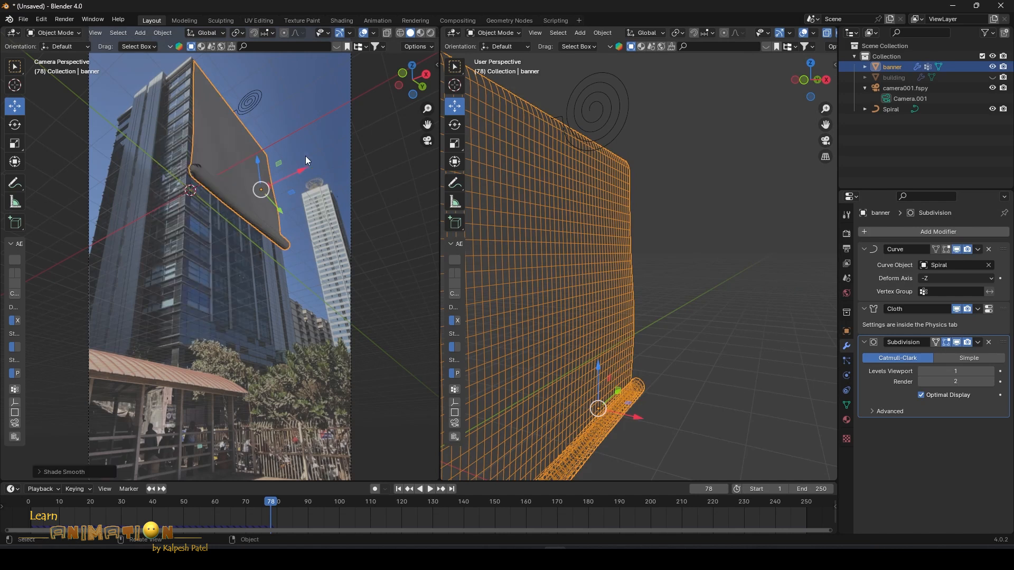
left_click(346, 159)
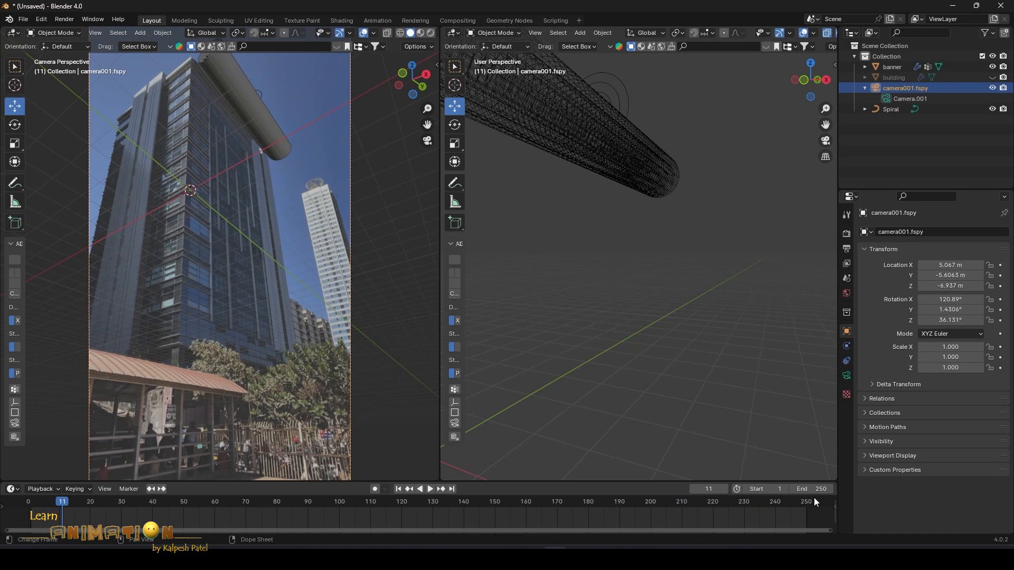
key("space")
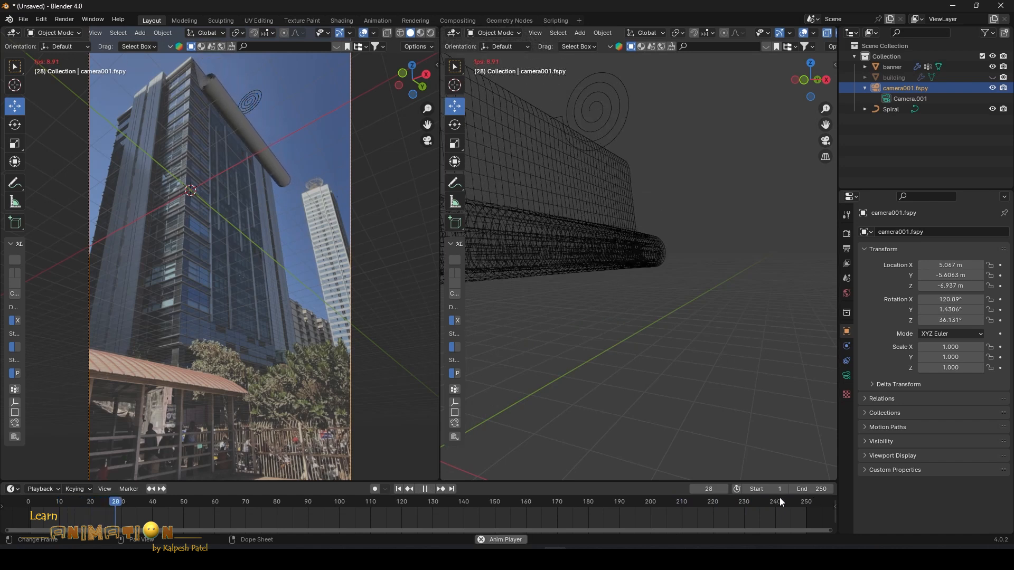
key("space")
Step: Set the scene's end frame to 300, fit the full range in the timeline and continue the simulation to frame 100
left_click(818, 489)
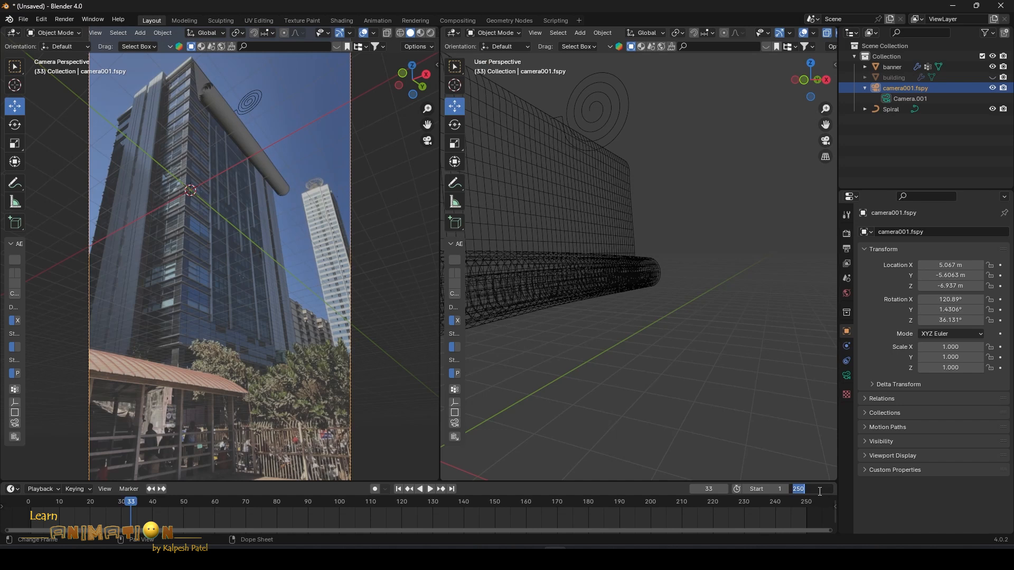
type("300")
key("Return")
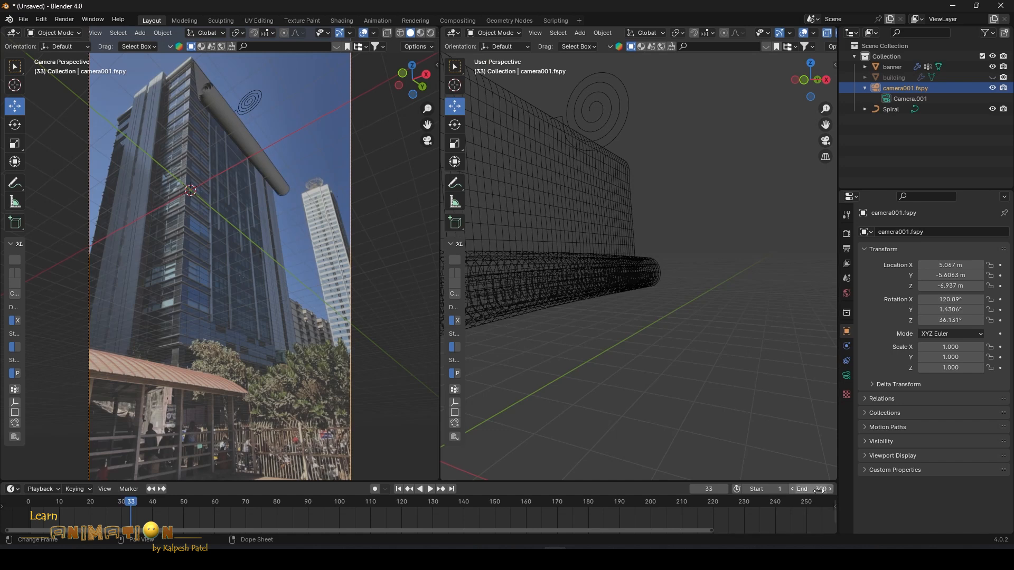
left_click_drag(712, 531, 839, 528)
key("space")
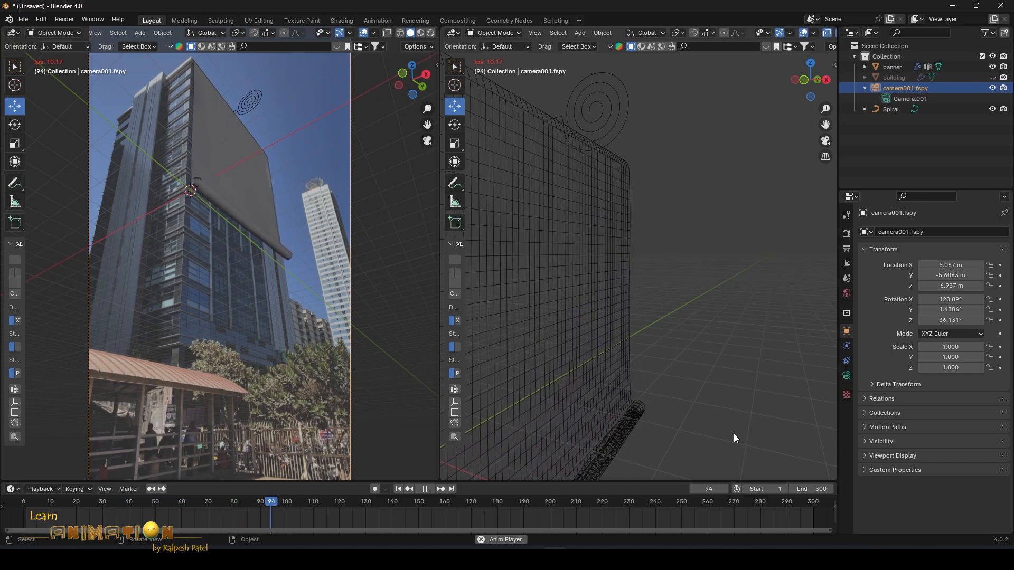
key("space")
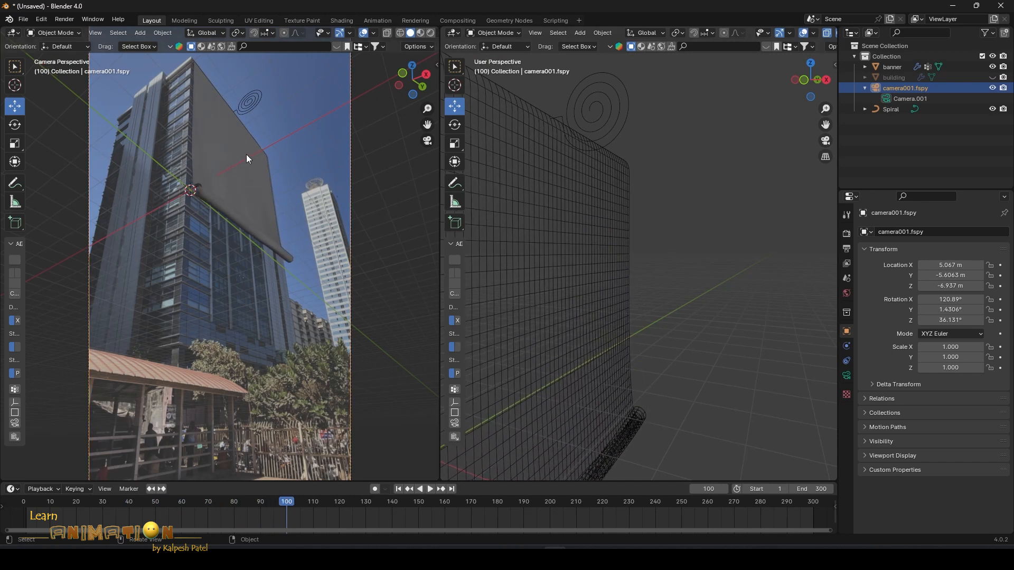
Step: Hide the floor grid and the X and Y axes in the camera view, and continue the simulation to frame 172
left_click(349, 34)
left_click(374, 33)
left_click(344, 84)
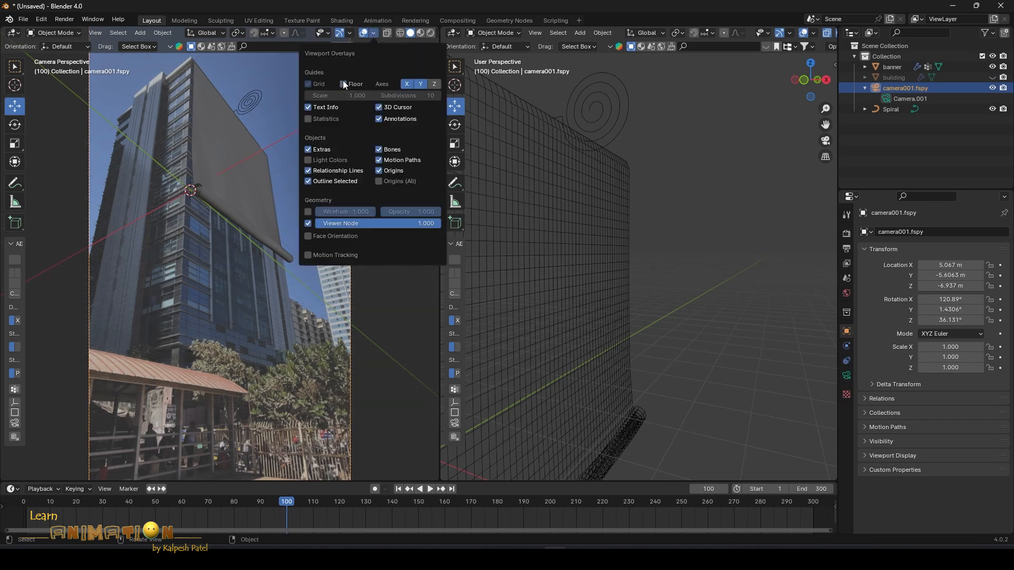
left_click(419, 84)
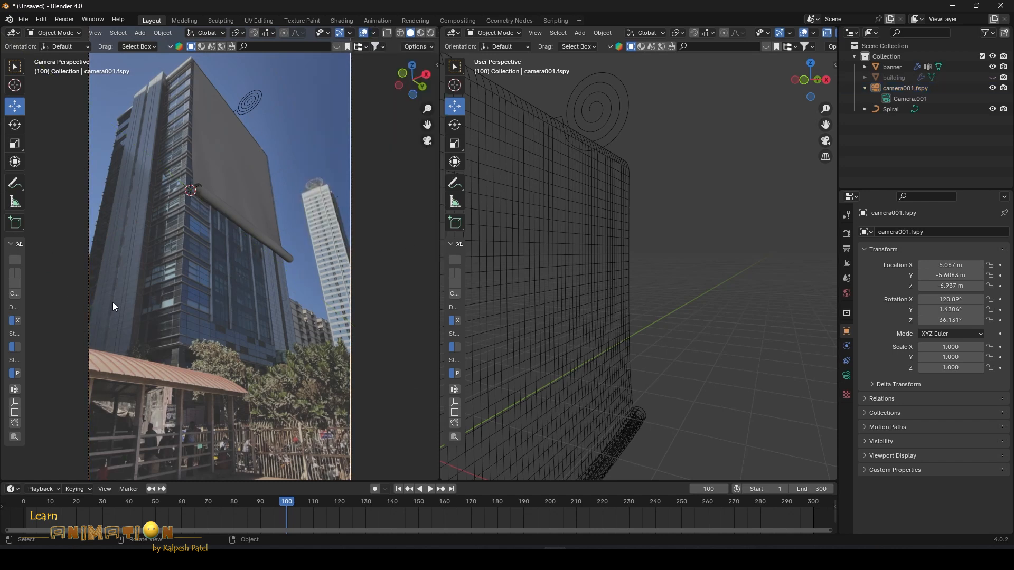
key("space")
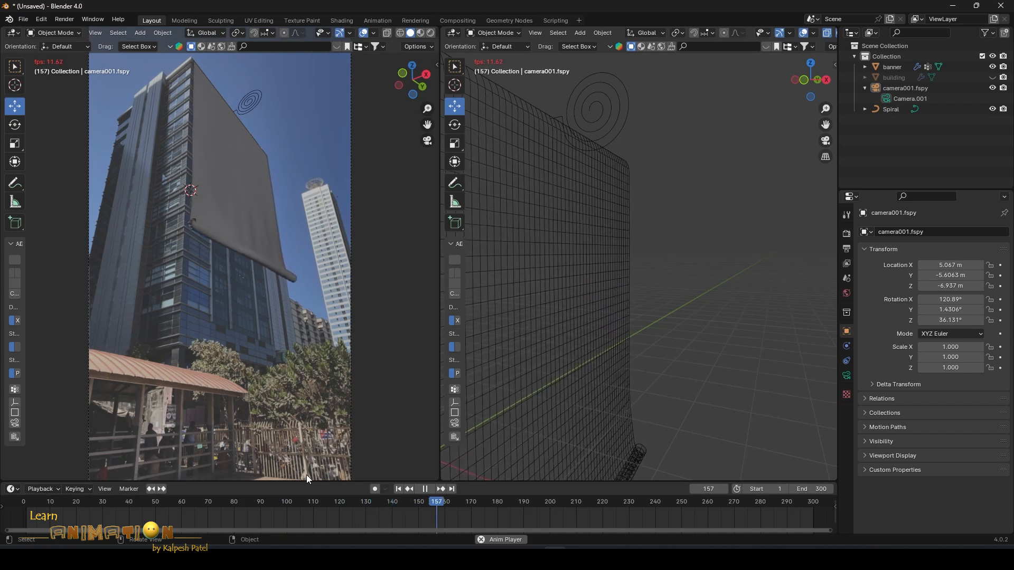
key("space")
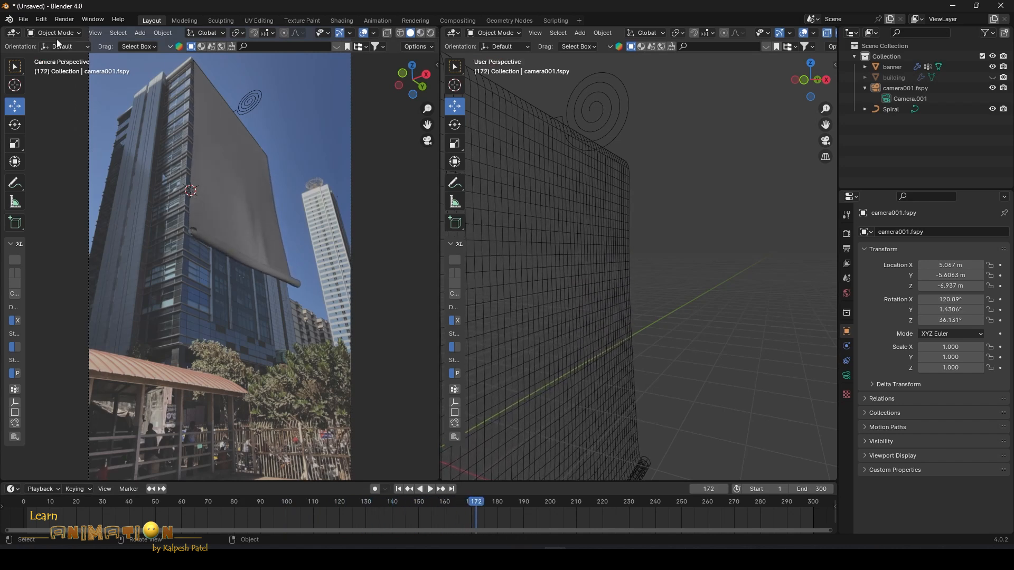
Step: Save the scene as banner_001.blend and play the baked unrolling in a wider camera view, stopping at frame 278
left_click(25, 20)
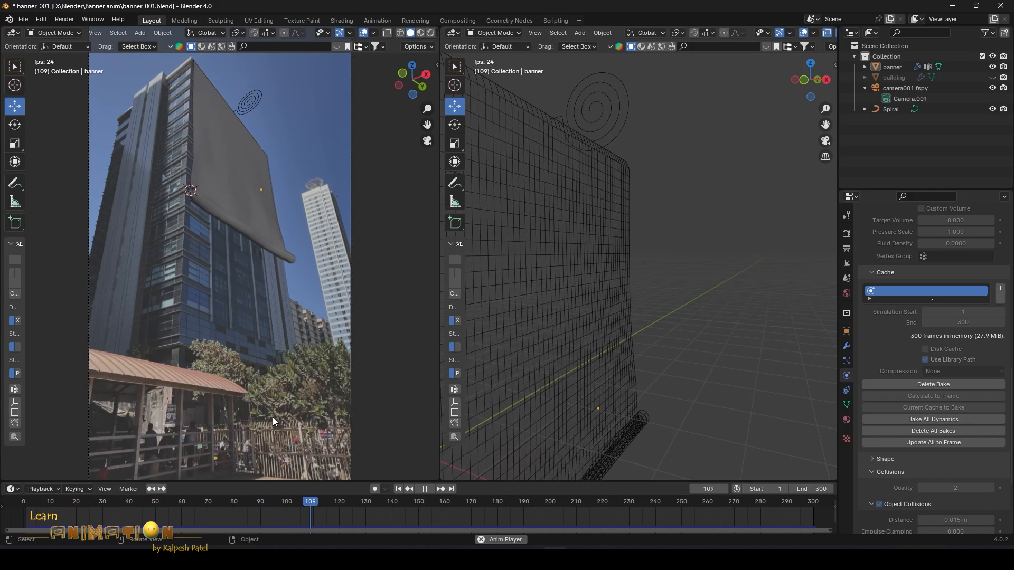
left_click_drag(437, 244, 486, 252)
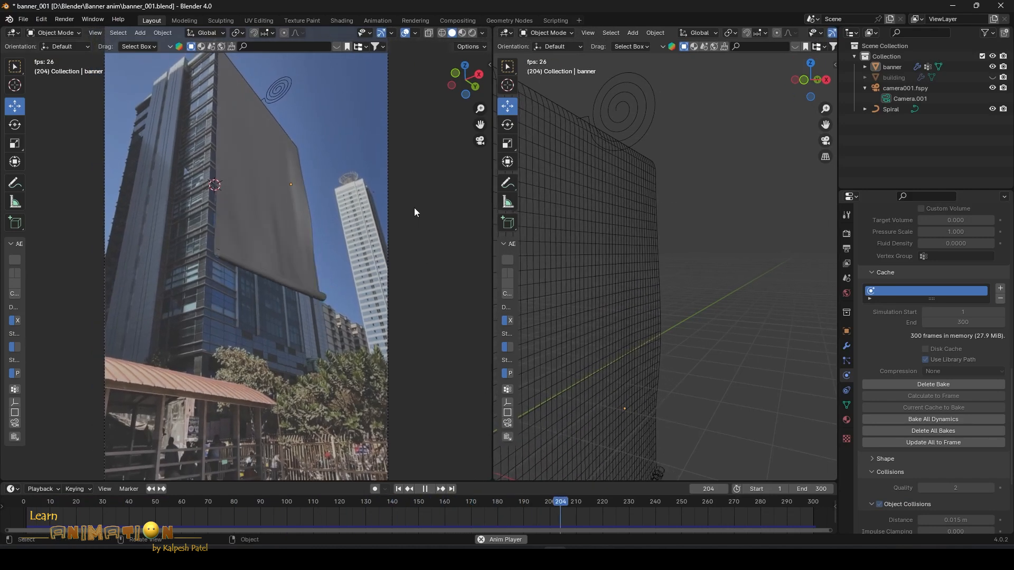
scroll(414, 207, "down", 1)
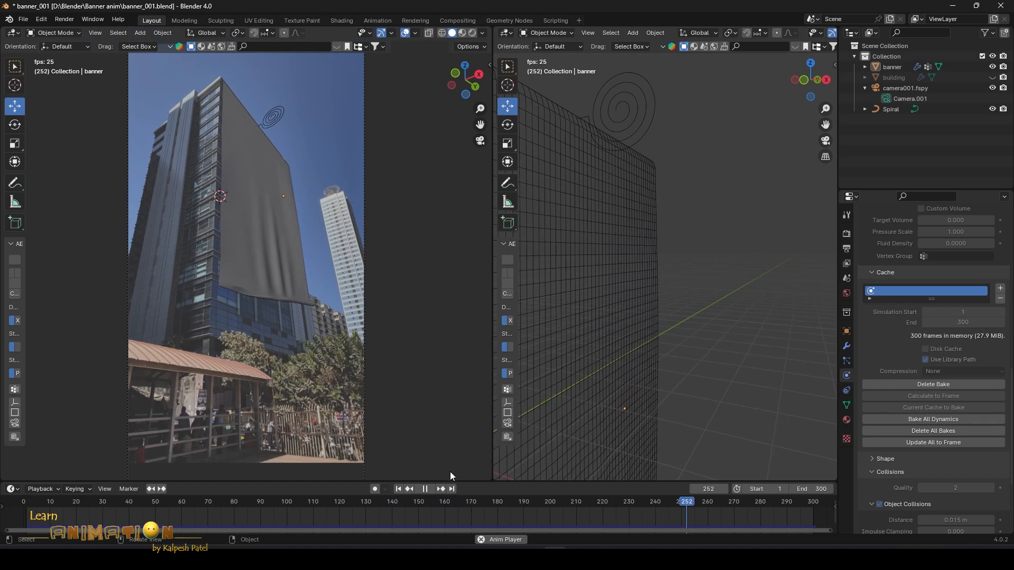
left_click(424, 488)
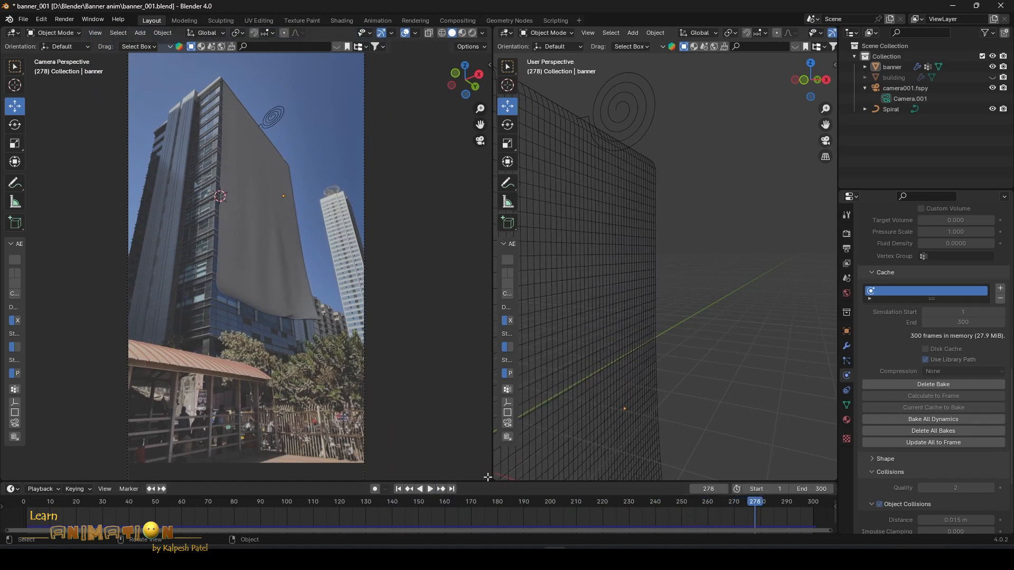
Step: Switch the camera view to Rendered shading
mouse_move(530, 557)
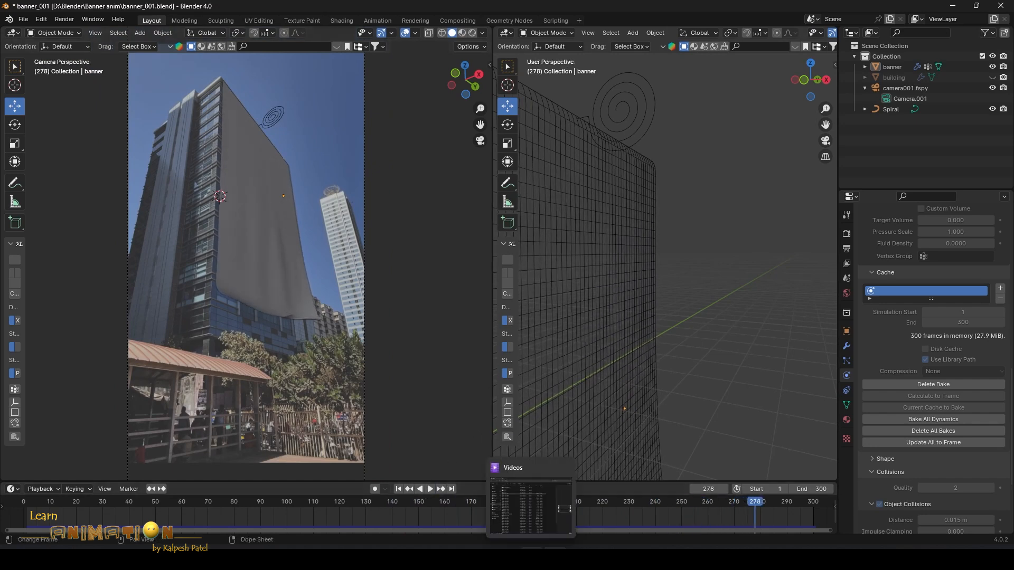
left_click(462, 33)
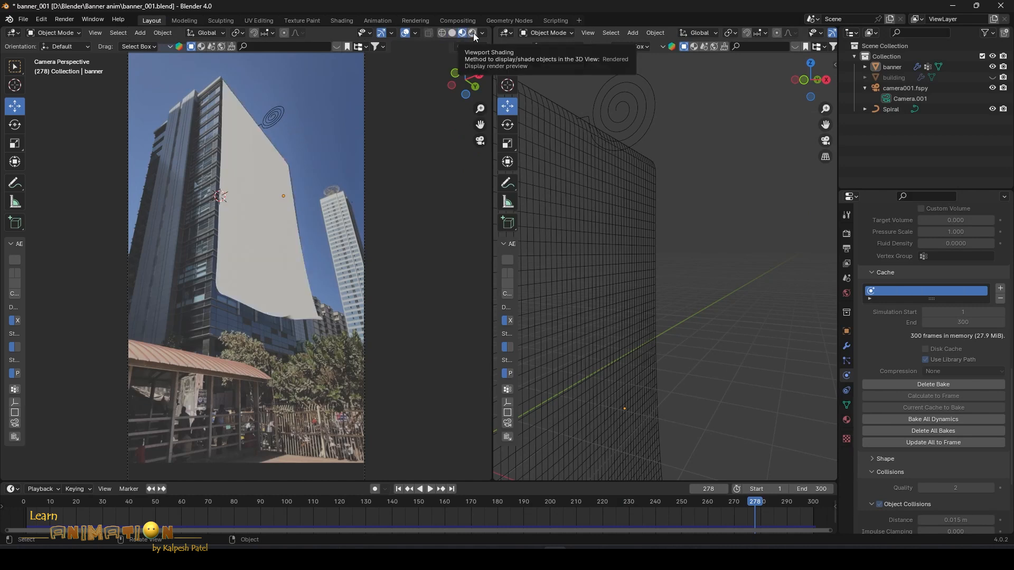
left_click(473, 34)
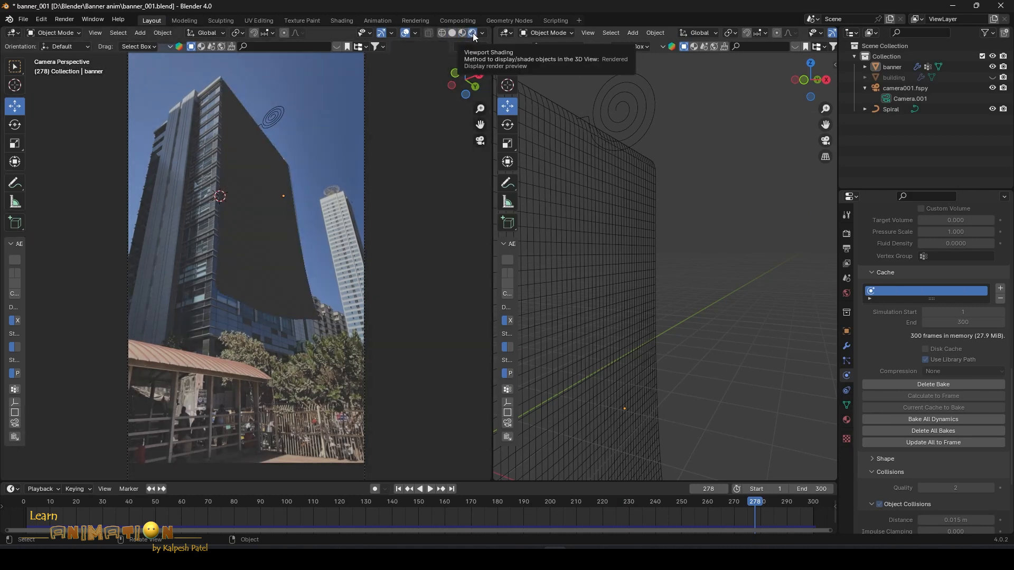
Step: Select the banner and create a new material for it
left_click(251, 182)
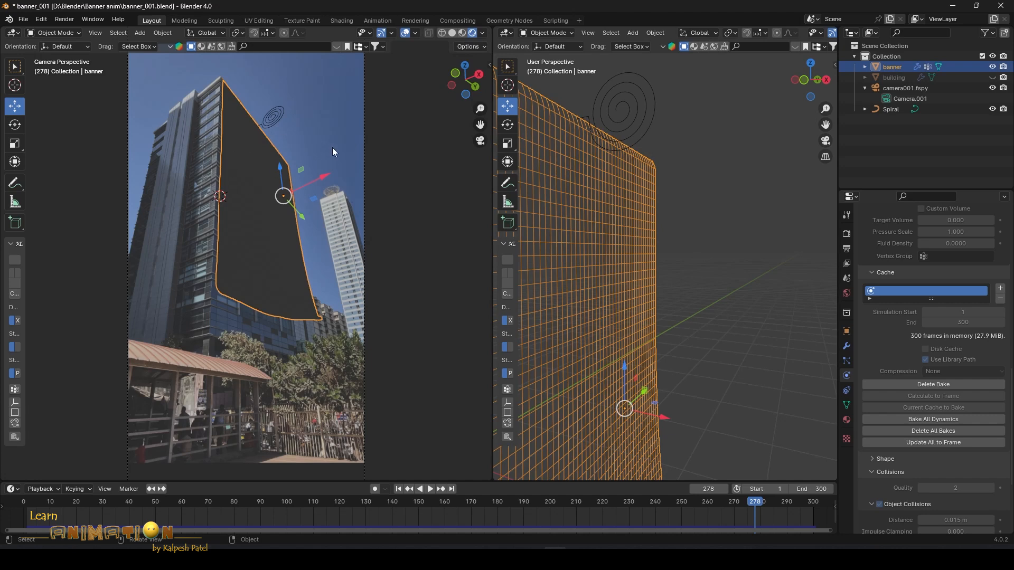
left_click_drag(492, 146, 533, 148)
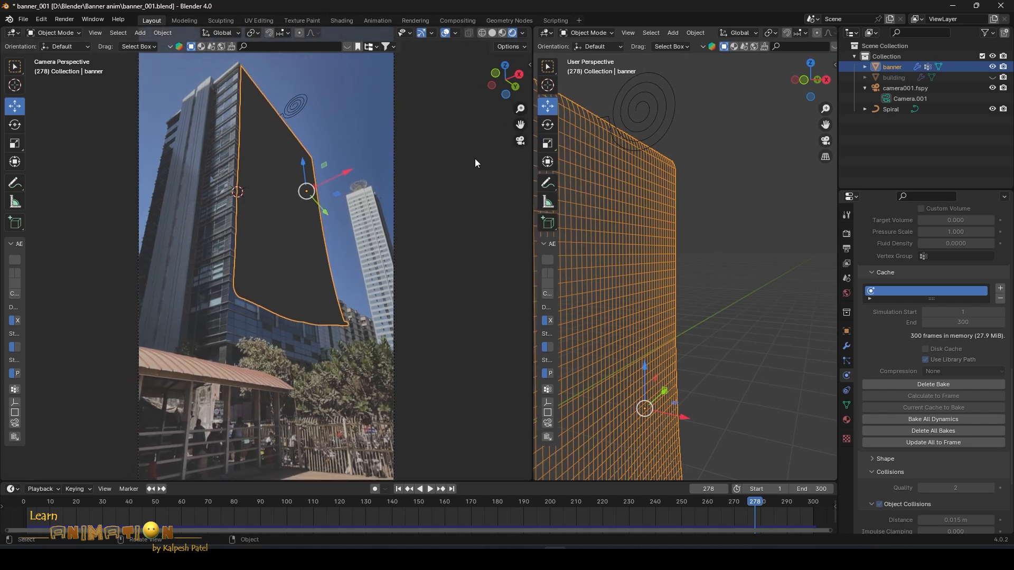
scroll(670, 210, "down", 4)
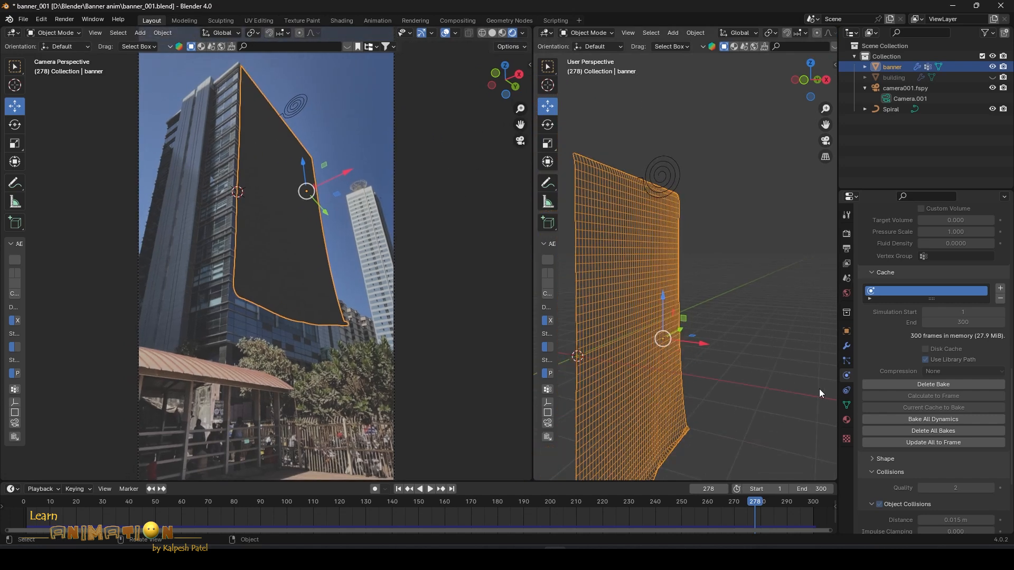
left_click(847, 420)
left_click(923, 276)
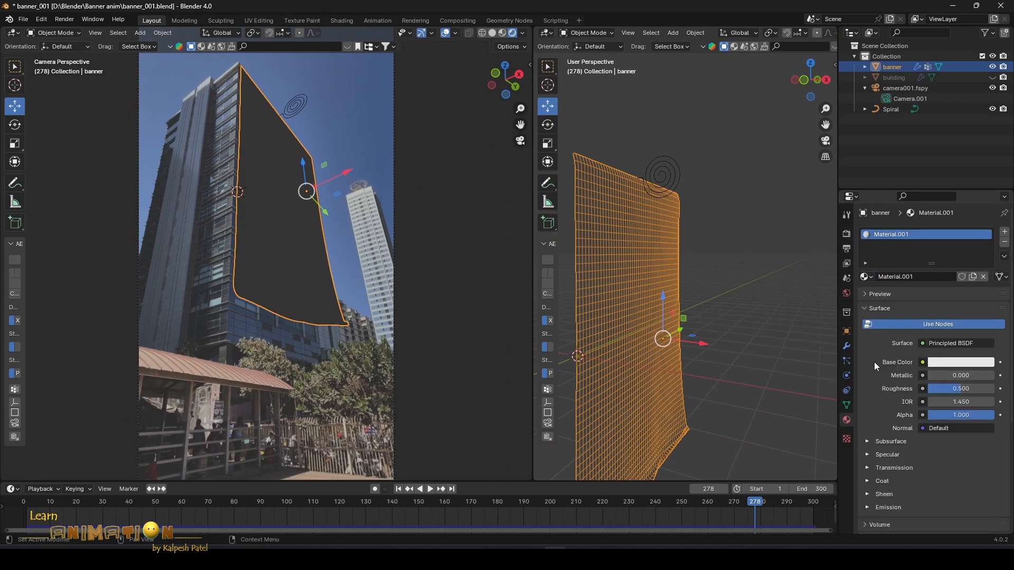
Step: Turn the perspective viewport into a Shader Editor, widen it, frame the material's nodes and shrink its sidebar
left_click(549, 36)
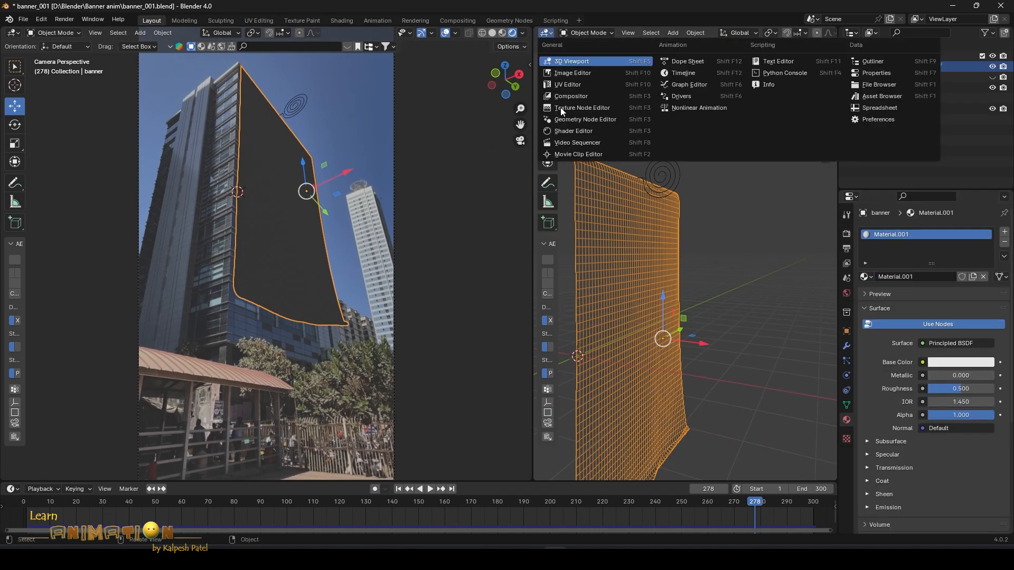
left_click(576, 131)
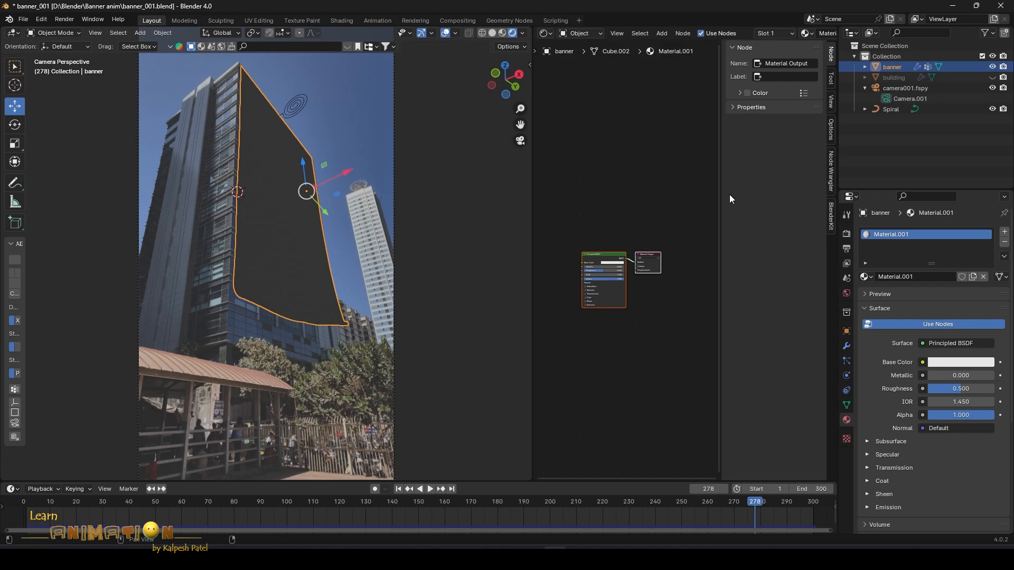
left_click_drag(533, 182, 465, 182)
left_click(545, 196)
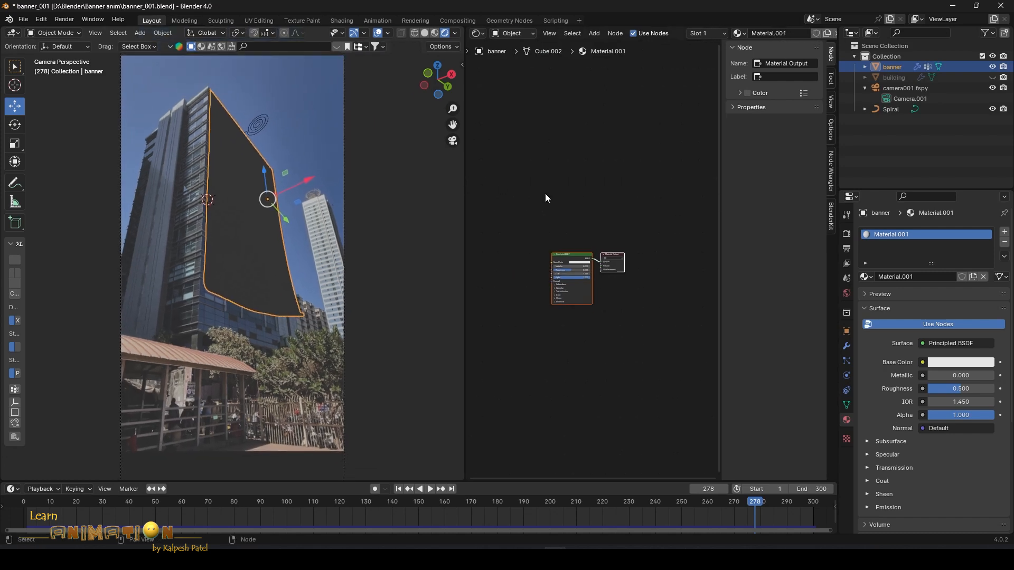
key("Home")
left_click(591, 191)
left_click_drag(720, 165, 815, 165)
Step: Add an Image Texture node to the banner's material and connect its Color to the Principled BSDF's Base Color
key("shift+a")
type("imag")
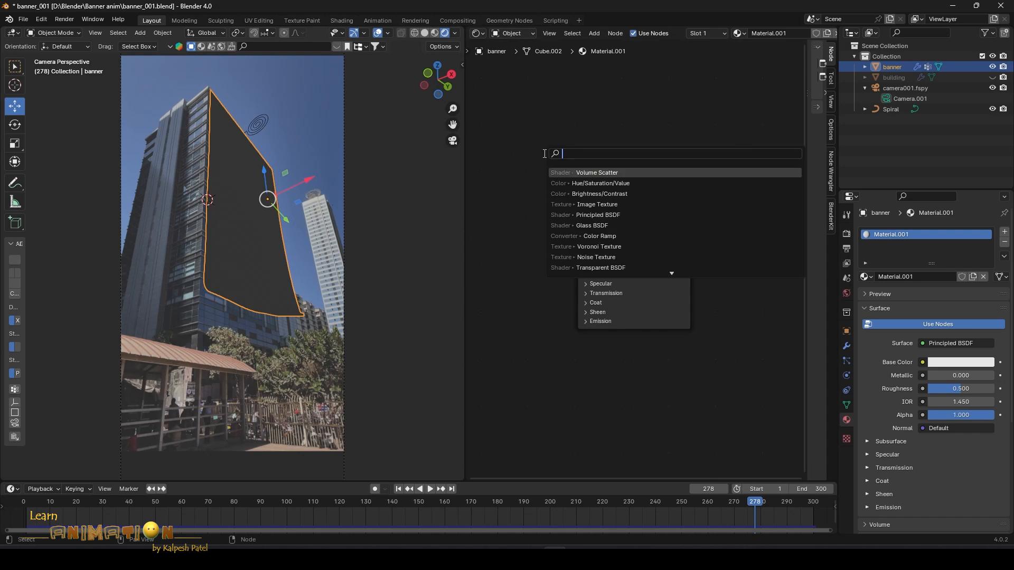
key("Return")
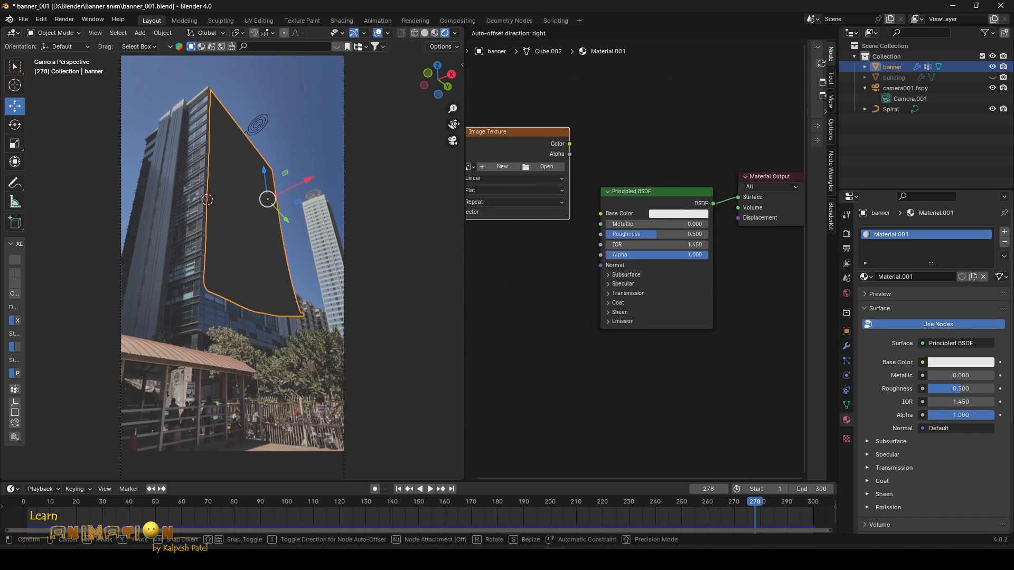
left_click(586, 228)
left_click_drag(622, 182, 735, 214)
scroll(688, 233, "down", 2)
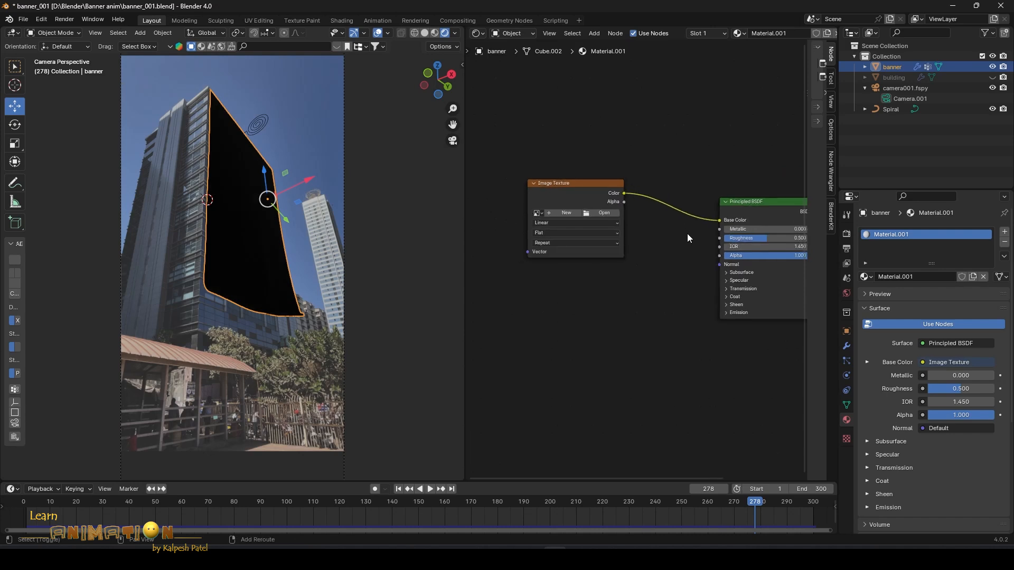
Step: Load papsi2.jpg into the Image Texture node of the banner's material
middle_click_drag(687, 233, 638, 243)
scroll(629, 241, "up", 4)
left_click_drag(516, 178, 584, 194)
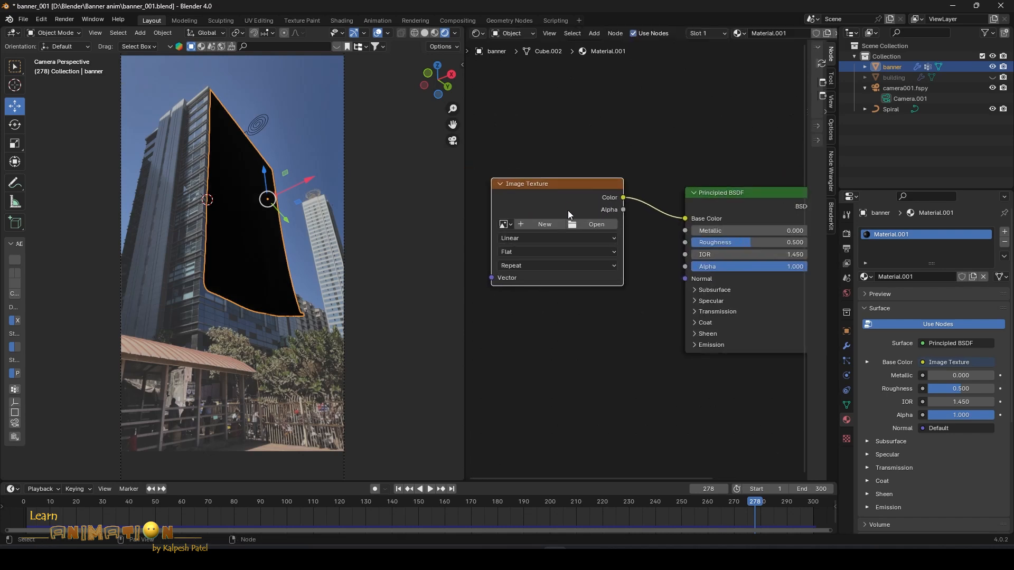
left_click(597, 225)
left_click(431, 187)
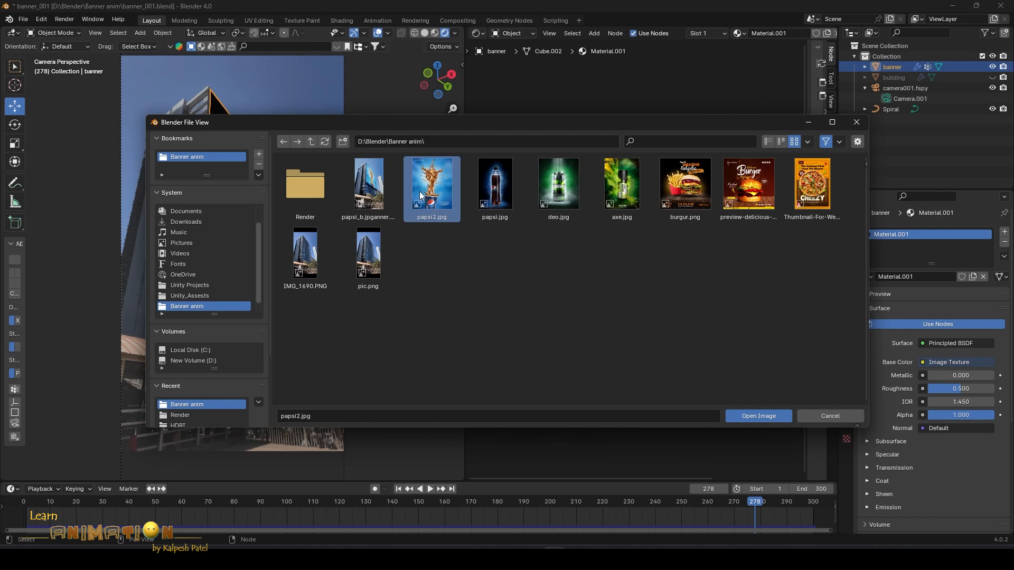
left_click(759, 416)
left_click_drag(569, 203, 586, 203)
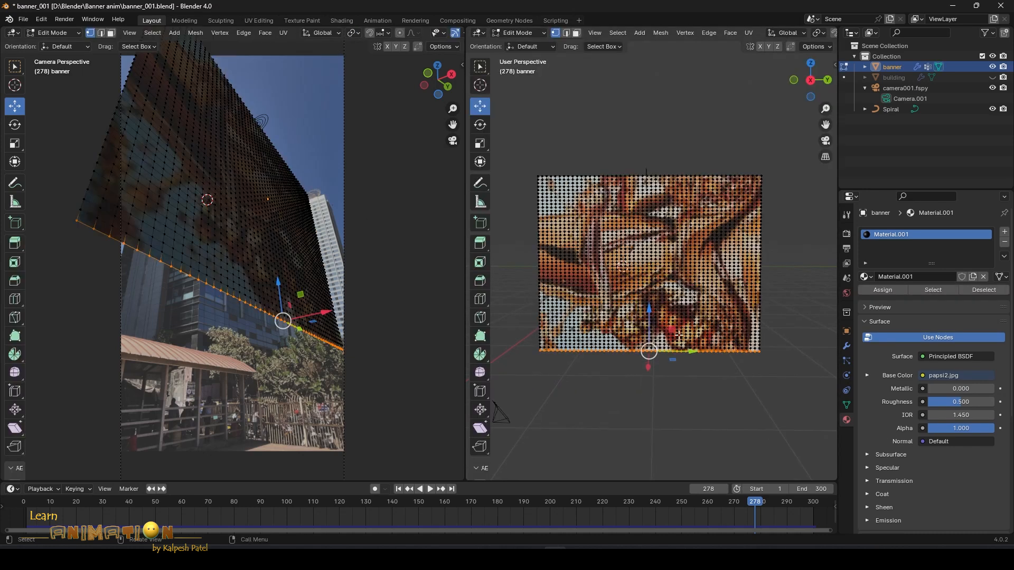
Step: Select all vertices of the banner mesh in Edit Mode and widen the perspective viewport slightly
left_click(697, 380)
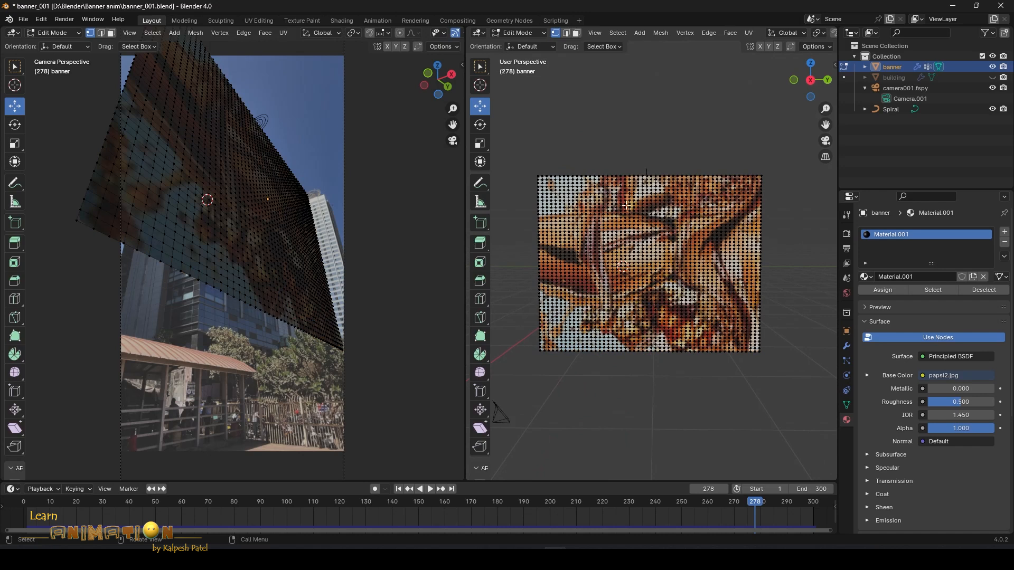
left_click_drag(536, 172, 778, 364)
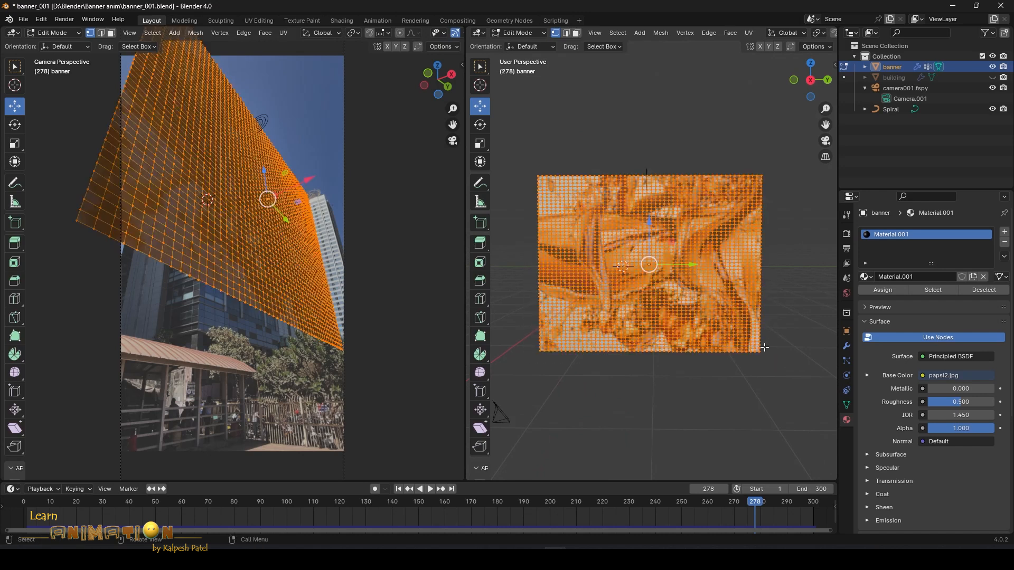
left_click(781, 334)
key("a")
left_click_drag(465, 188, 440, 188)
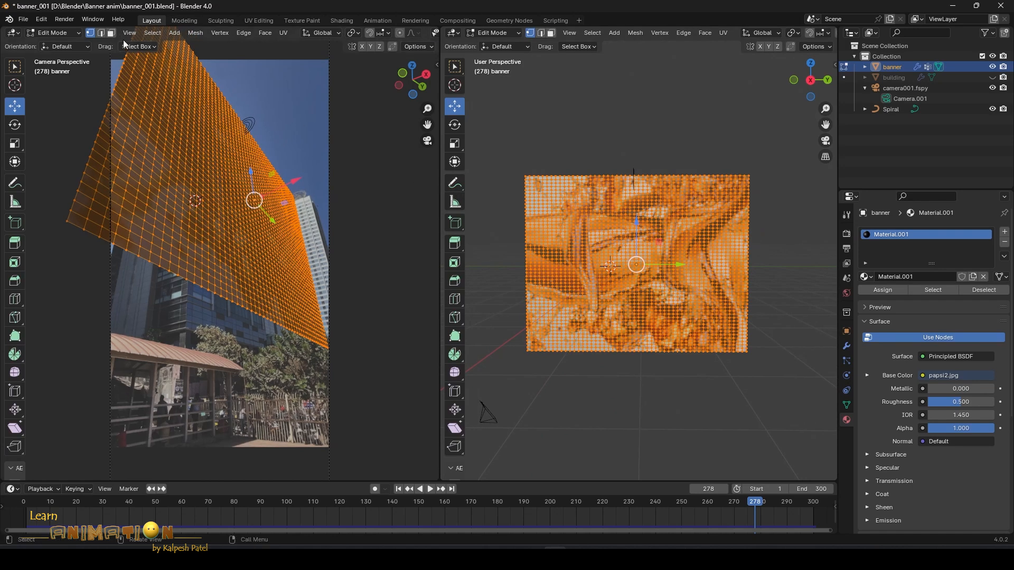
Step: Open the UV Editing workspace and switch its 3D viewport to Material Preview shading, facing the banner
left_click(262, 21)
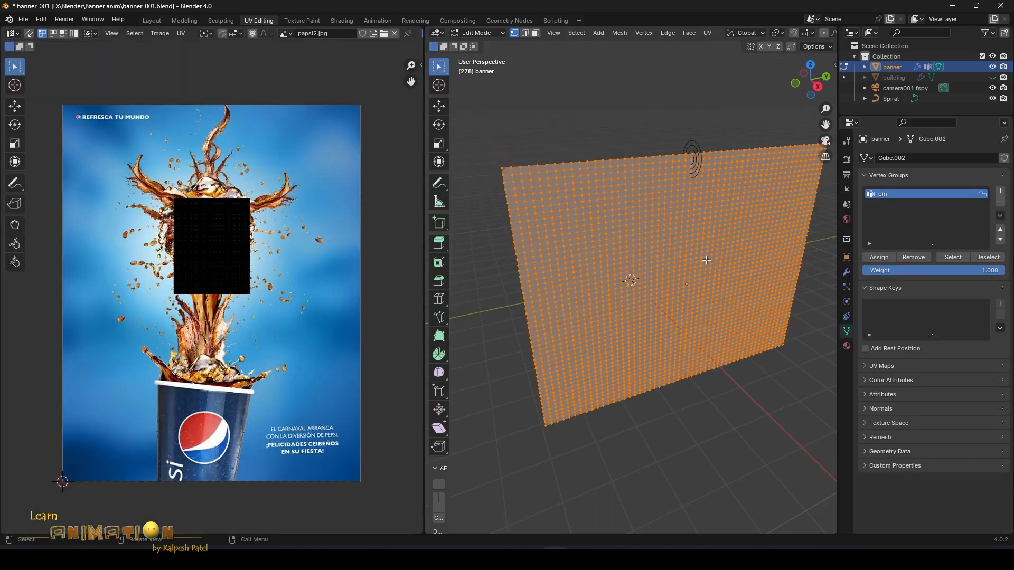
scroll(708, 260, "down", 1)
middle_click_drag(718, 288, 682, 255)
scroll(691, 242, "down", 3)
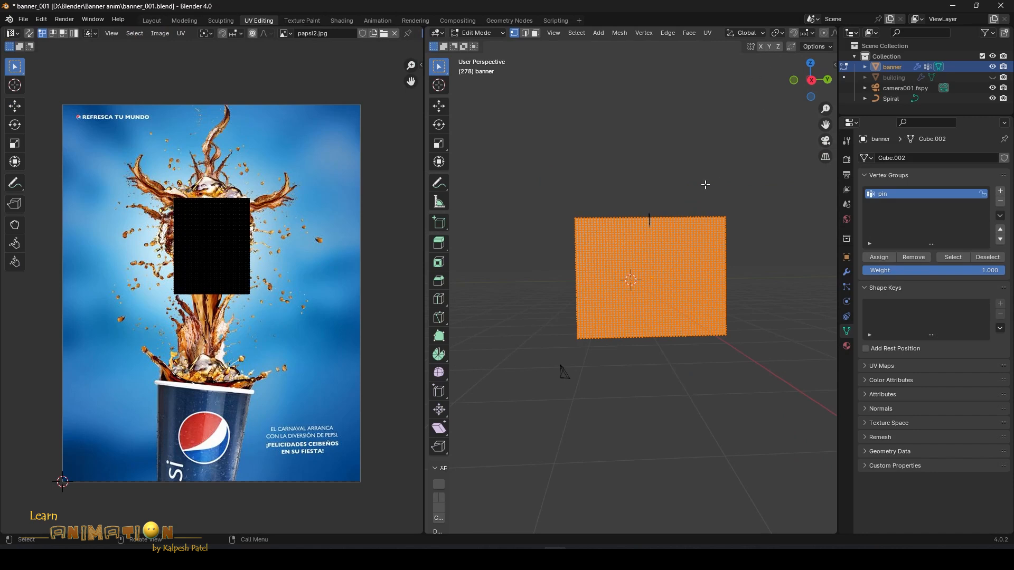
key("u")
left_click(696, 250)
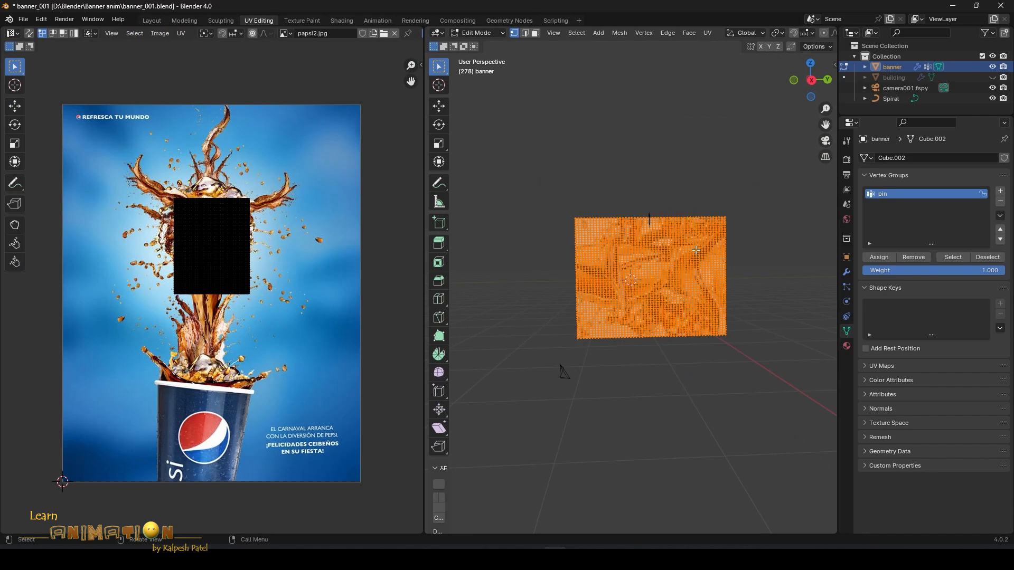
scroll(677, 260, "up", 3)
scroll(230, 230, "down", 2)
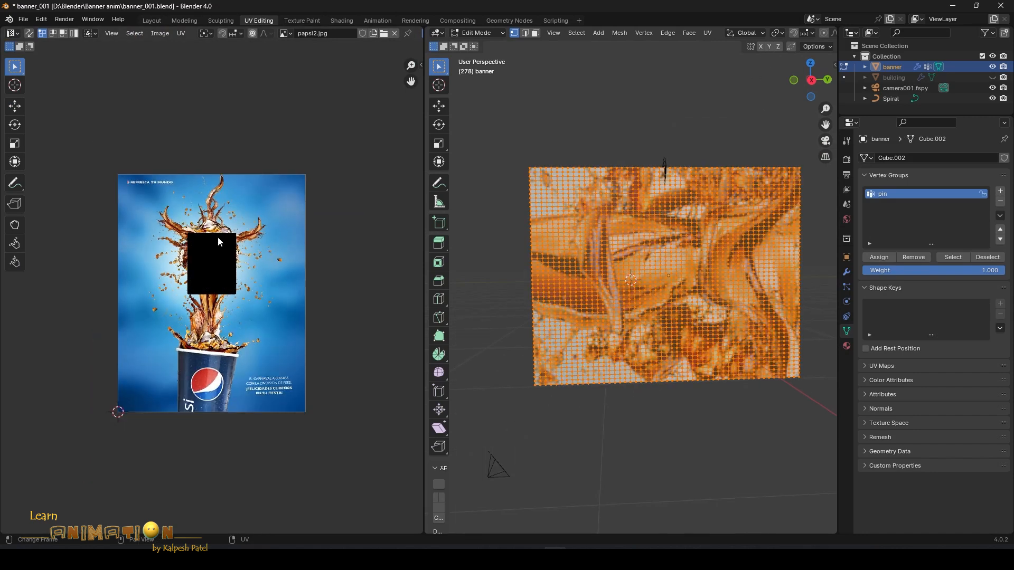
key("a")
scroll(203, 258, "up", 3)
scroll(197, 238, "down", 3)
key("s")
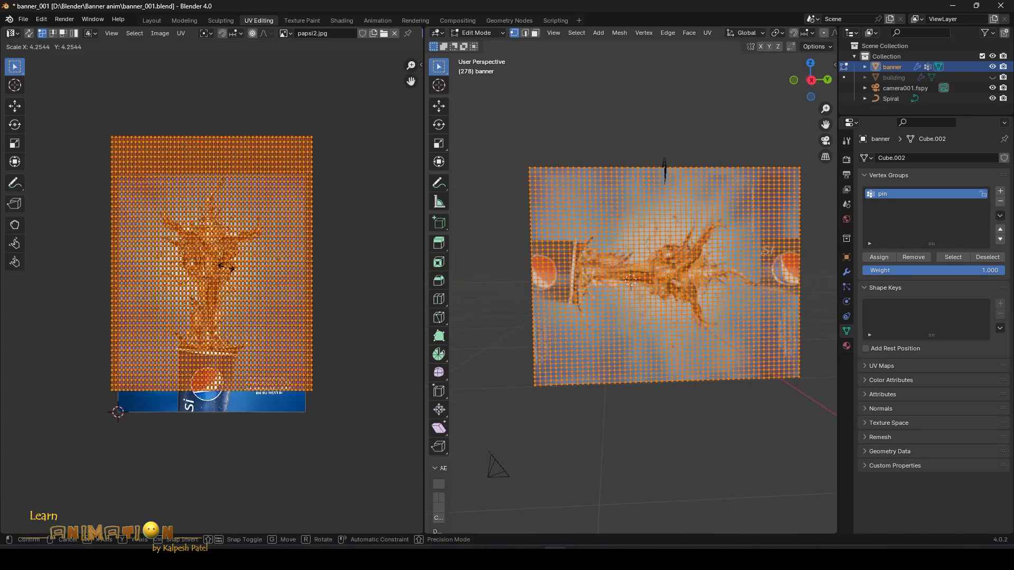
right_click(222, 265)
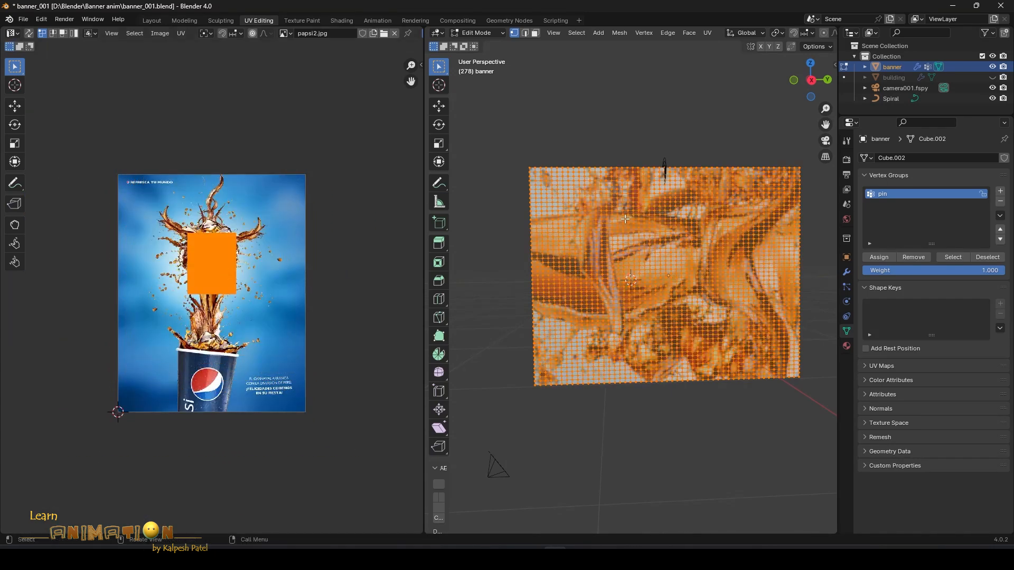
Step: Unwrap the whole banner mesh with the standard Unwrap method
key("u")
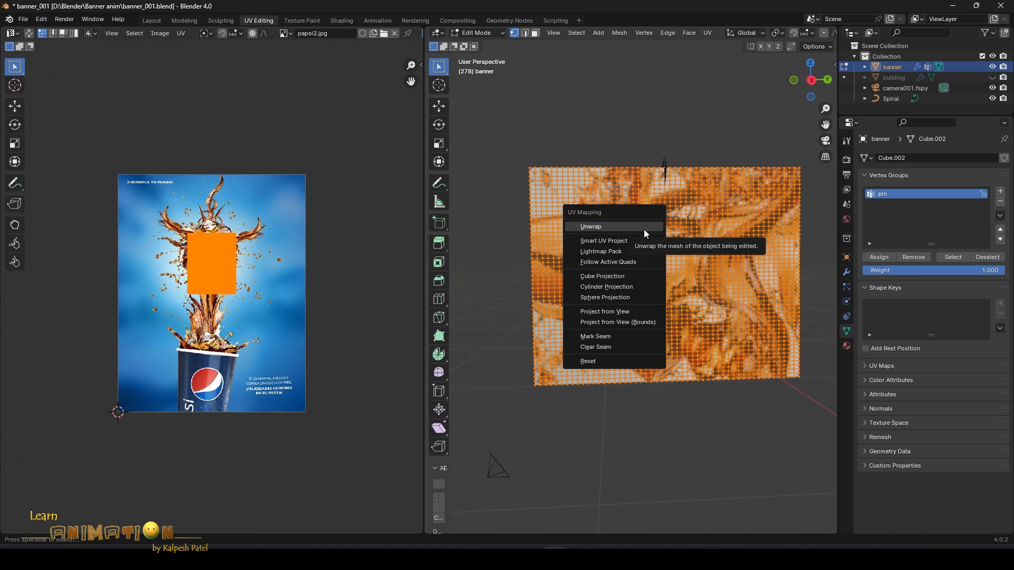
left_click(639, 230)
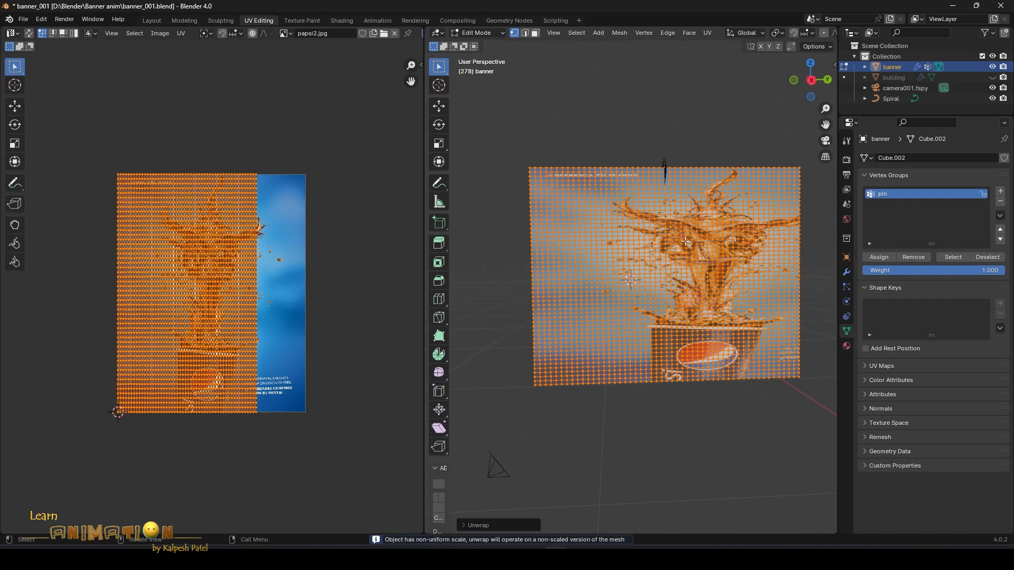
scroll(264, 259, "up", 1)
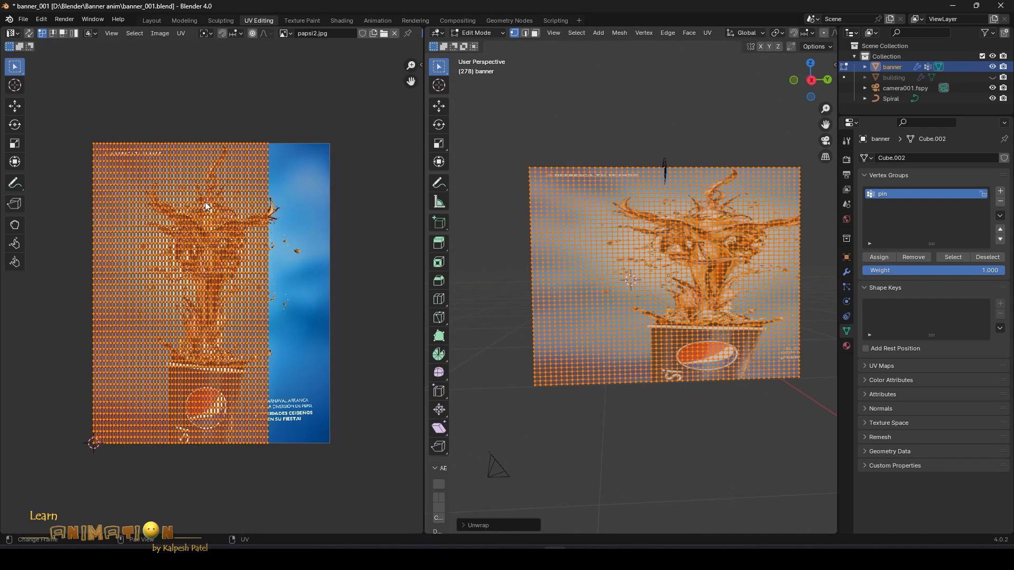
Step: Stretch the banner's UVs horizontally and shift them so they cover the full papsi2.jpg image
left_click(16, 143)
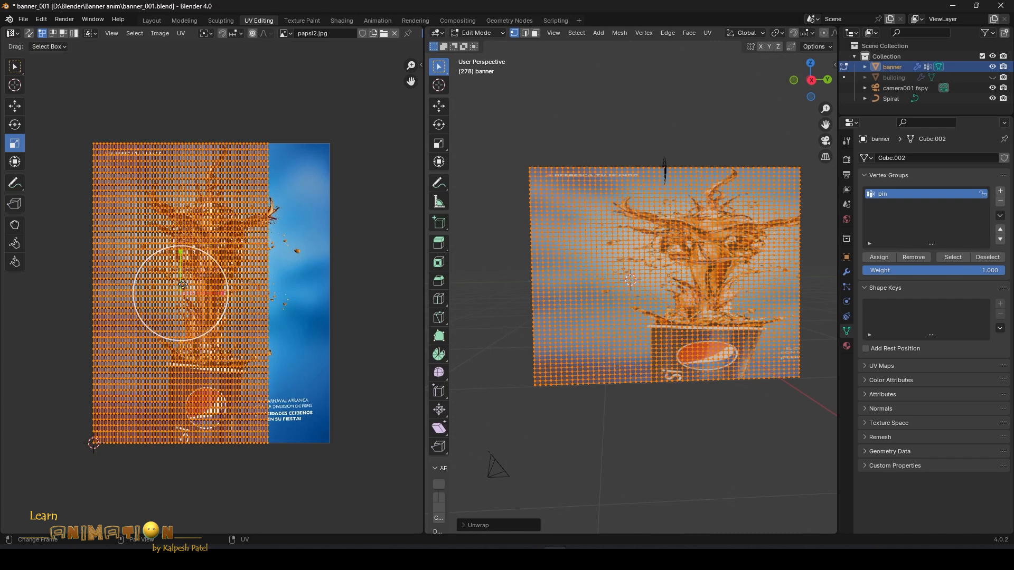
left_click_drag(215, 293, 233, 294)
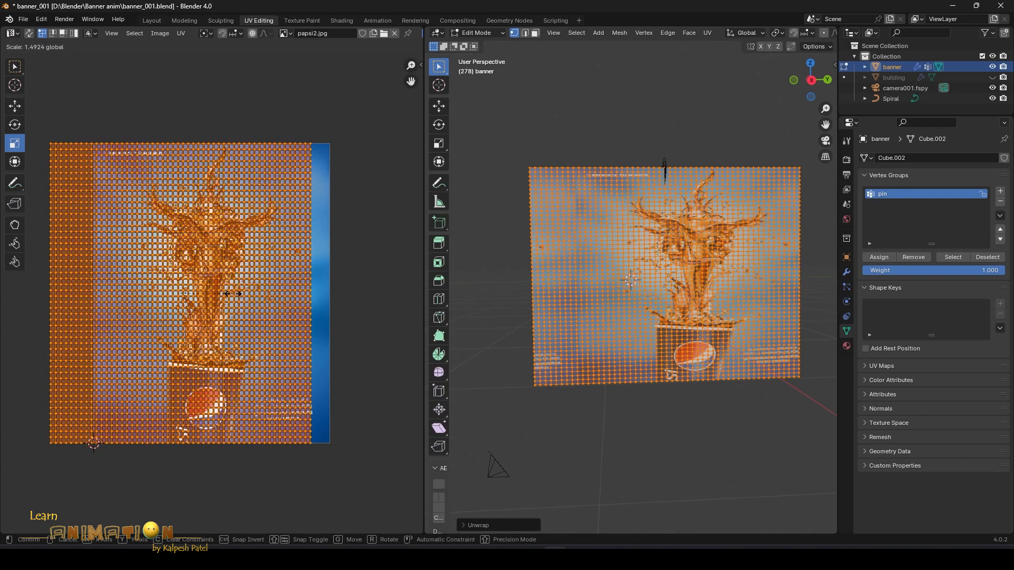
left_click_drag(233, 294, 200, 292)
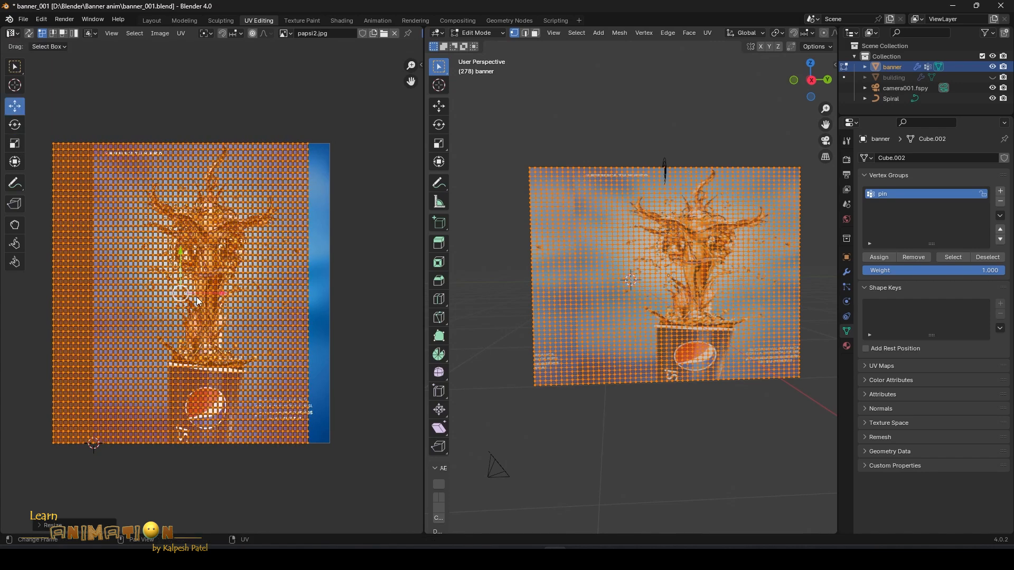
key("s")
left_click(317, 289)
left_click(15, 143)
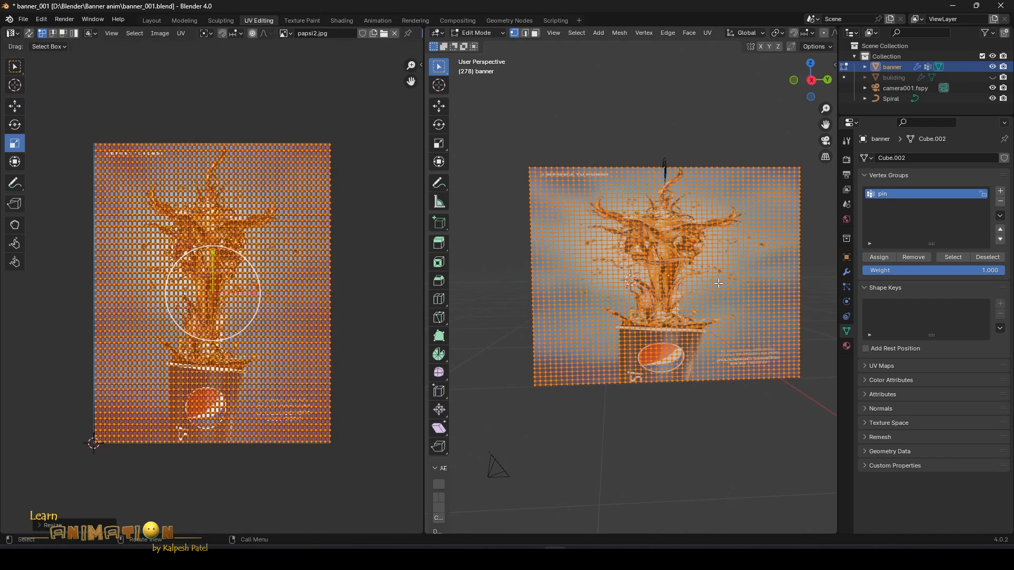
Step: Check the texture in Object Mode, and rotate the banner's UVs half a turn so the picture stands upright
key("Tab")
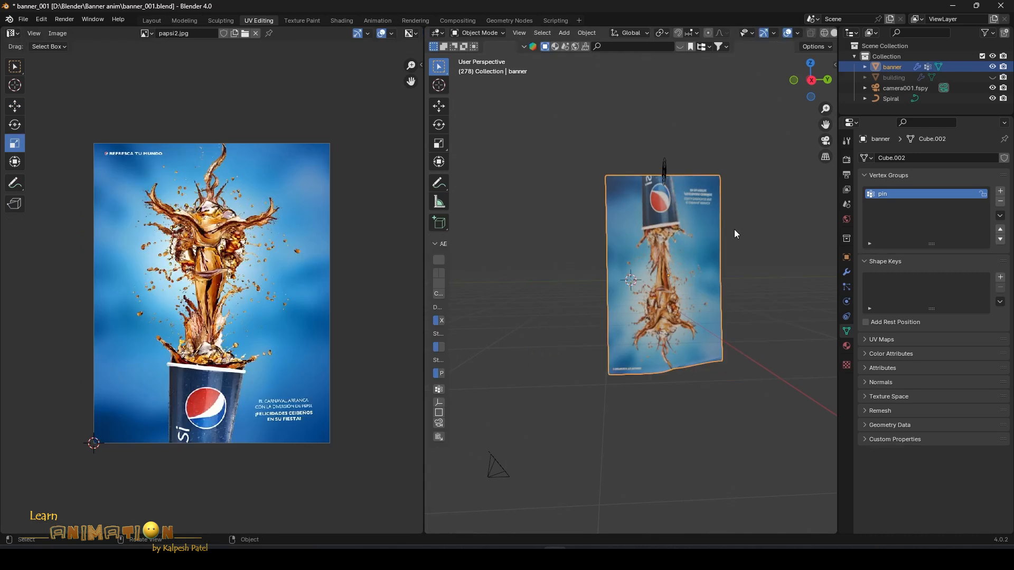
key("Tab")
key("Tab")
key("Tab")
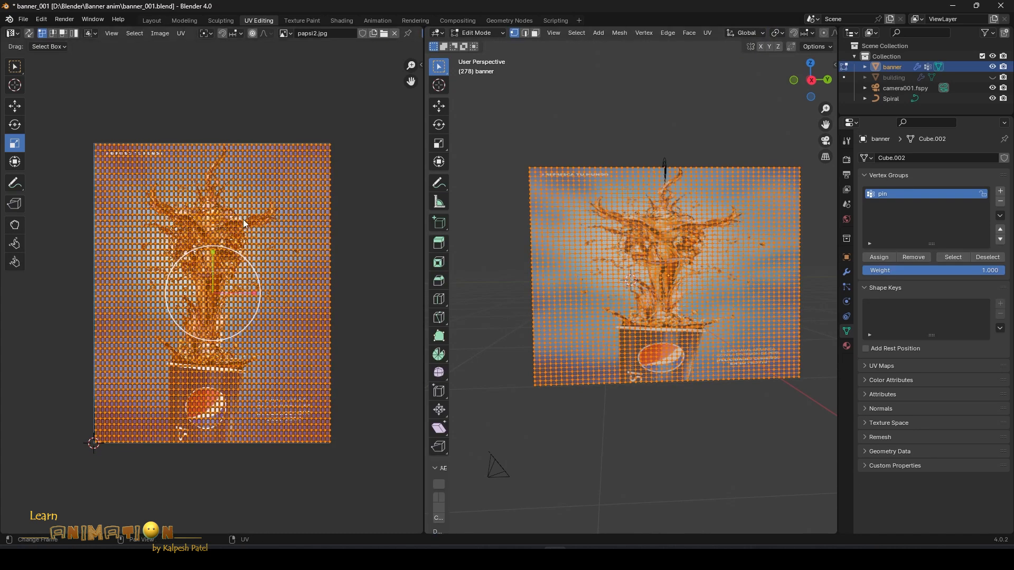
key("r")
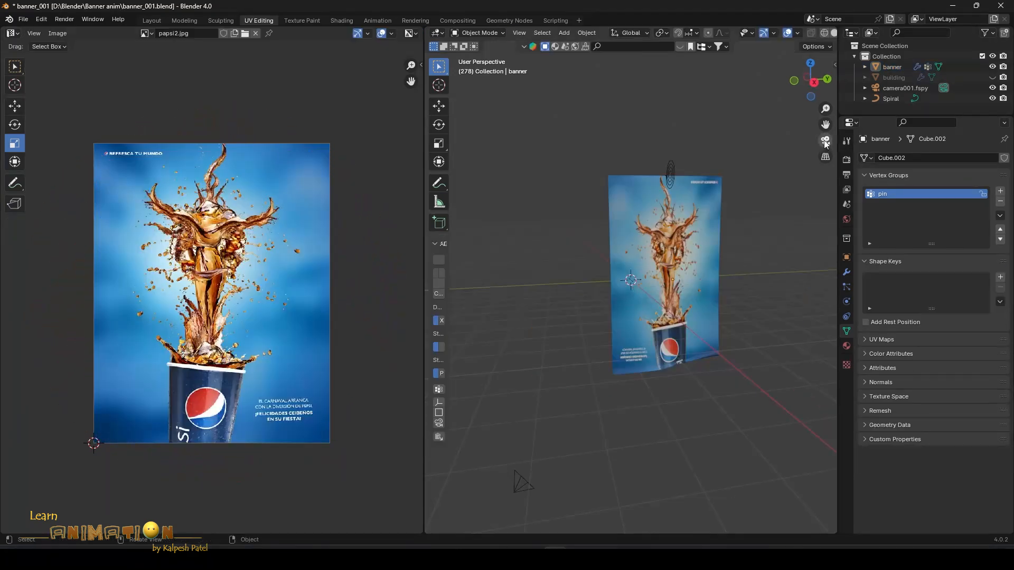
Step: Return to the Layout workspace and play the unrolling of the textured banner up to about frame 86
scroll(724, 179, "up", 4)
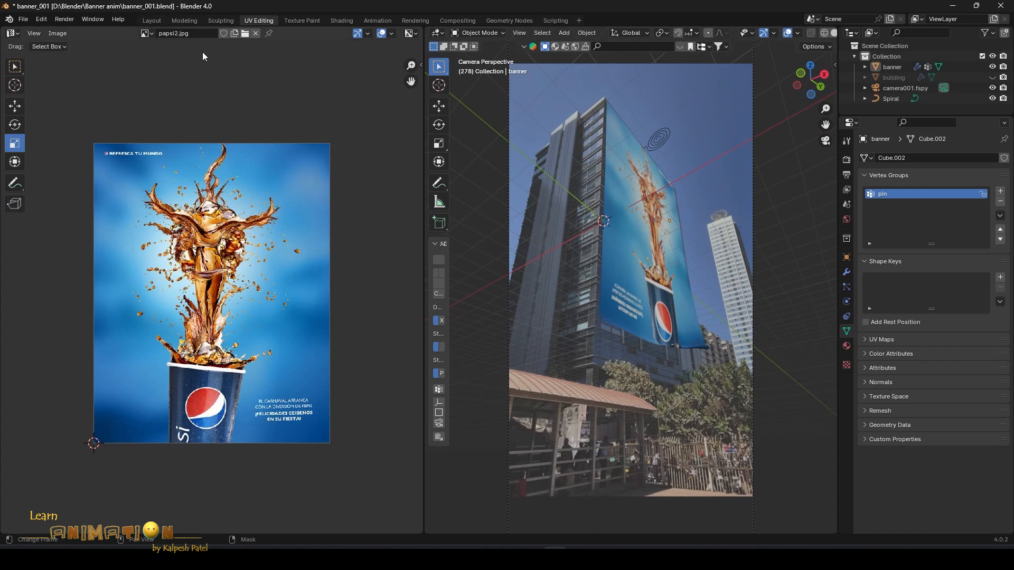
left_click(151, 20)
left_click(93, 499)
key("space")
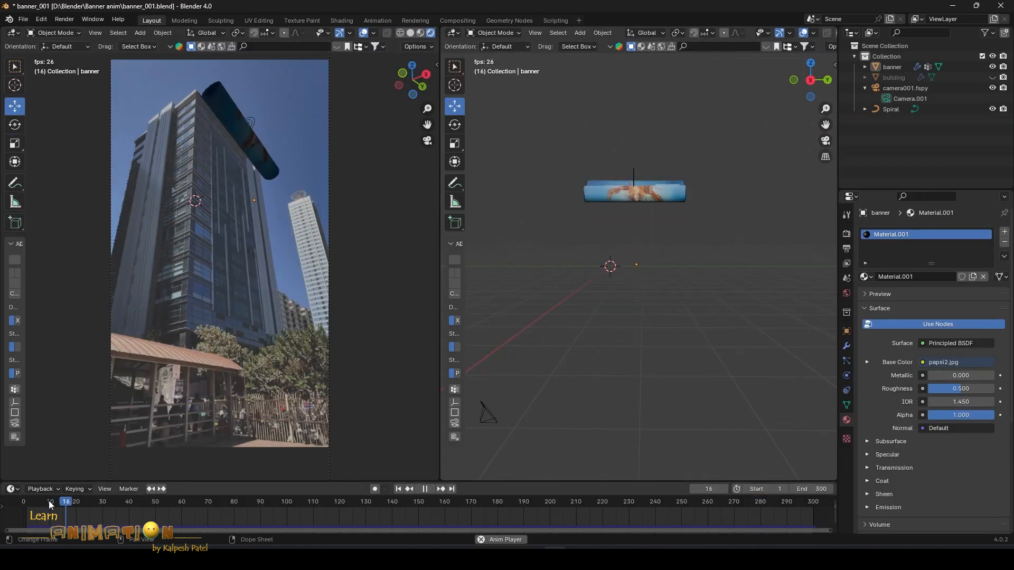
key("space")
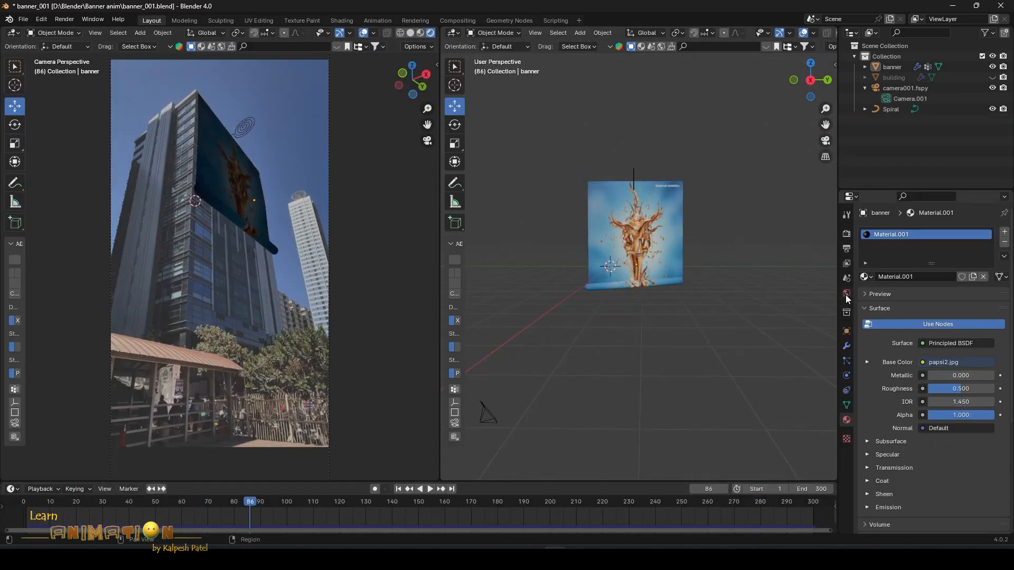
Step: Widen the World properties area and set the world background's Color to an Environment Texture
left_click(845, 293)
left_click_drag(837, 241, 762, 285)
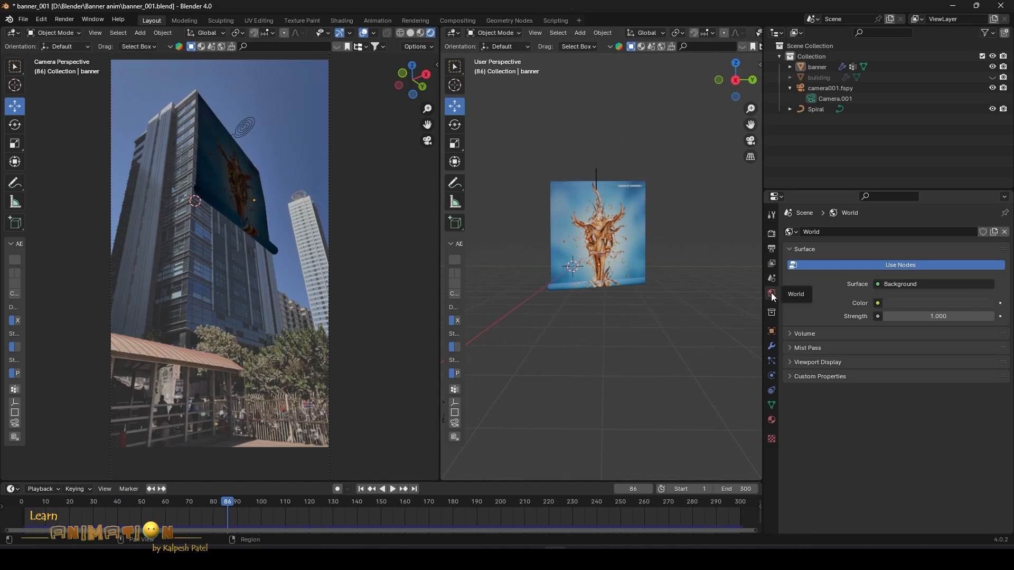
left_click(877, 302)
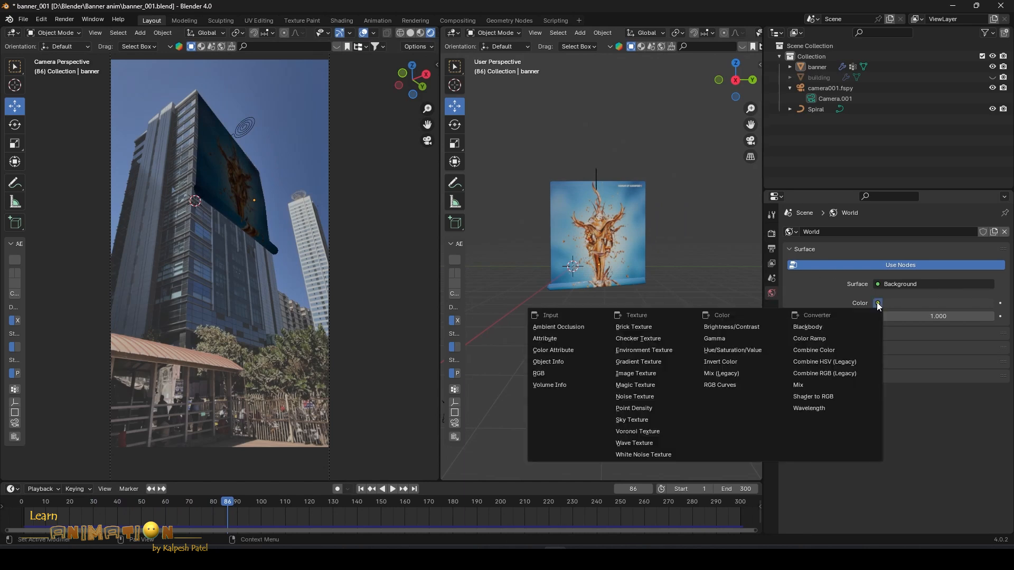
left_click(638, 351)
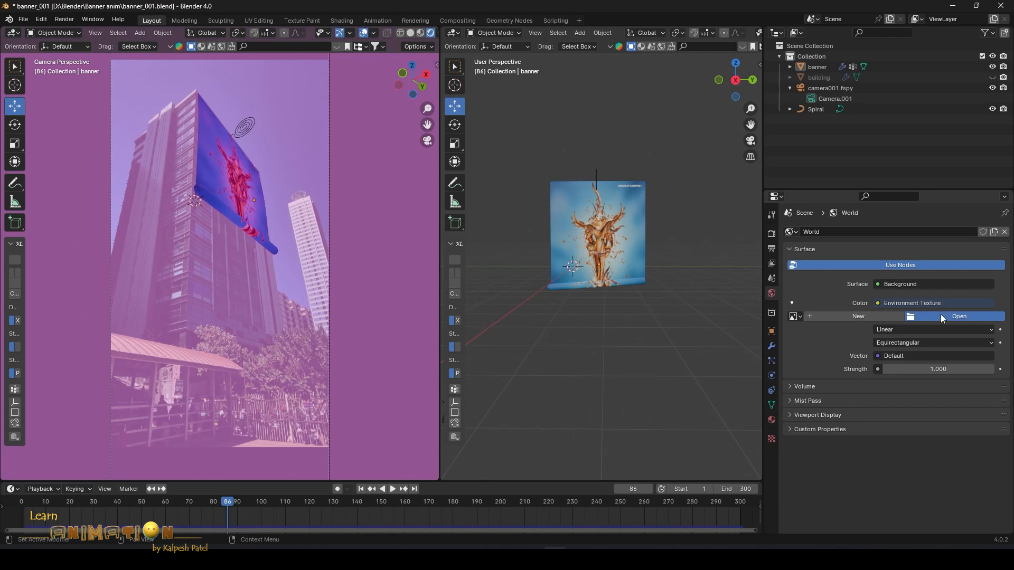
Step: Load clarens_midday_1k.hdr from the HDRI folder as the world's environment image
left_click(939, 315)
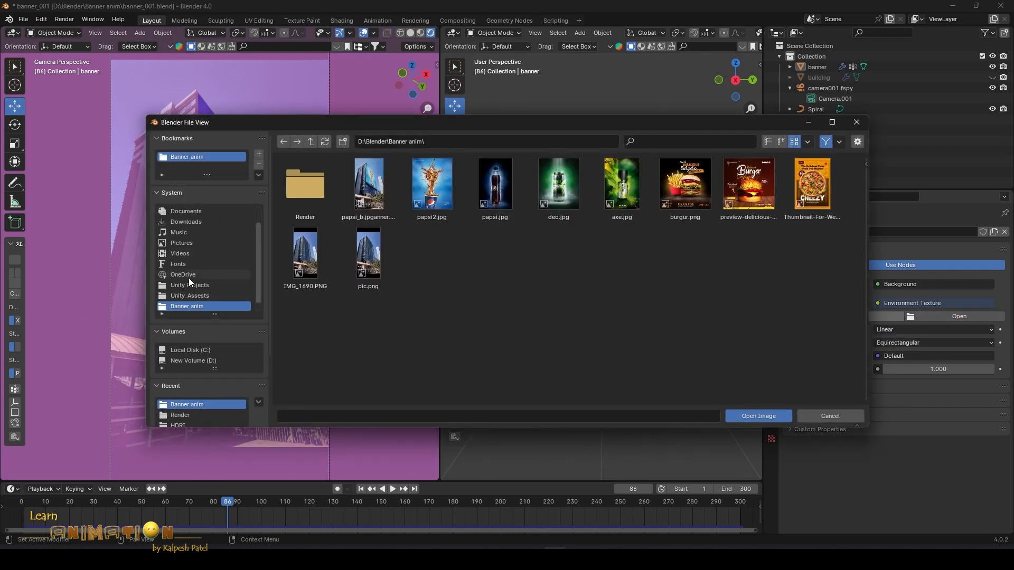
scroll(206, 271, "down", 1)
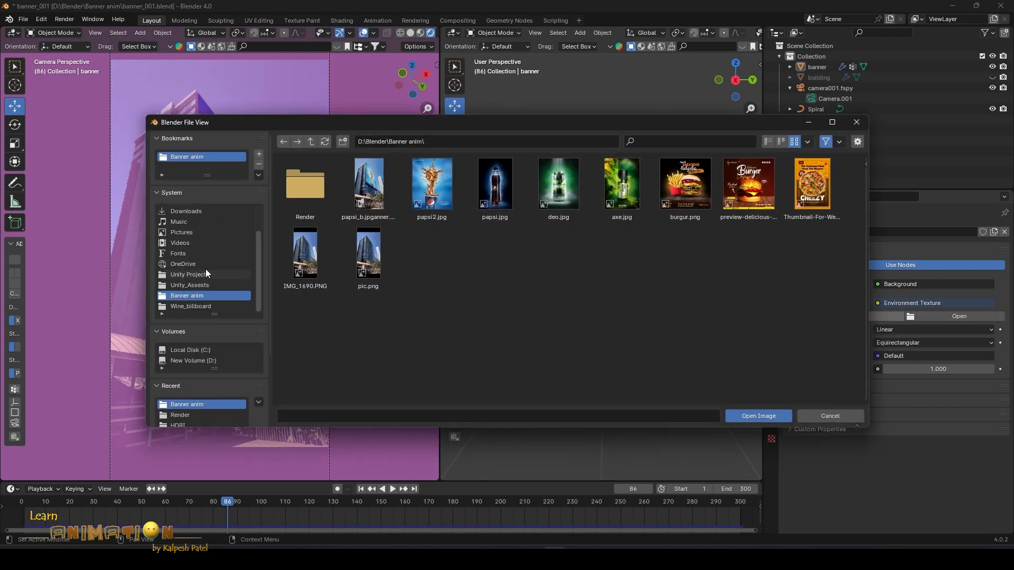
left_click(186, 422)
left_click_drag(574, 117, 687, 64)
left_click_drag(608, 371, 607, 428)
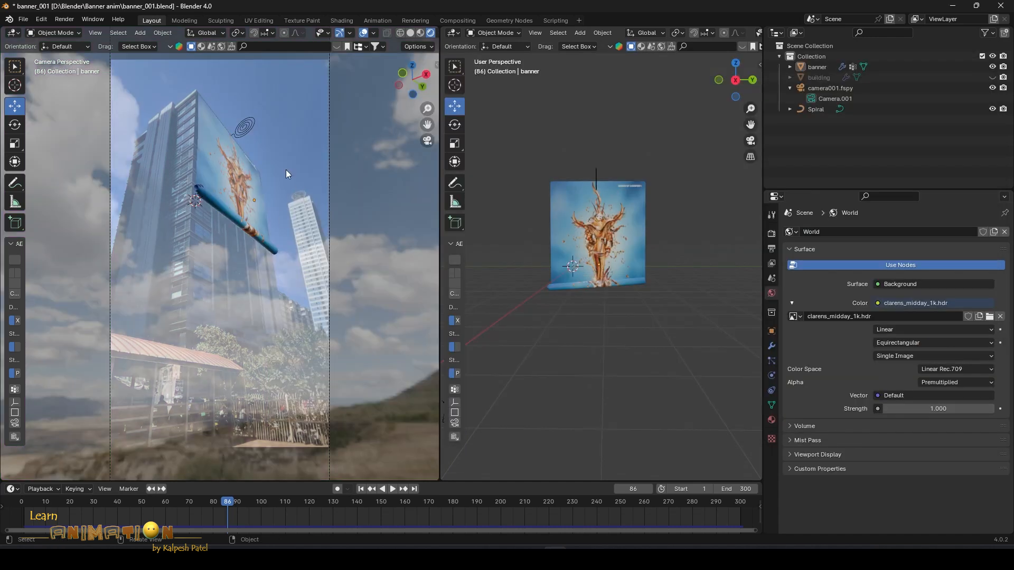
Step: Change the scene's render engine to Cycles
left_click(771, 234)
left_click(911, 232)
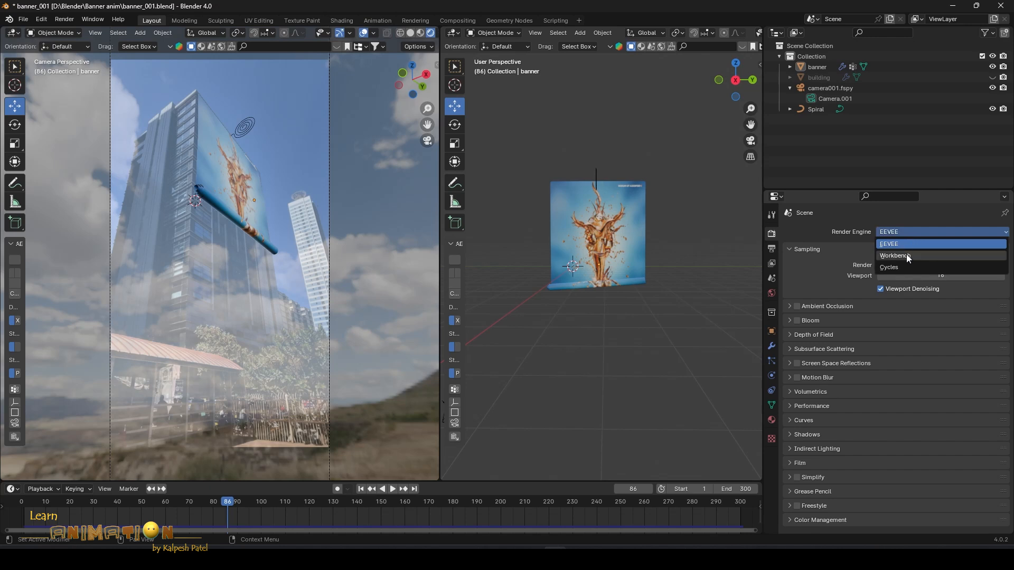
left_click(901, 267)
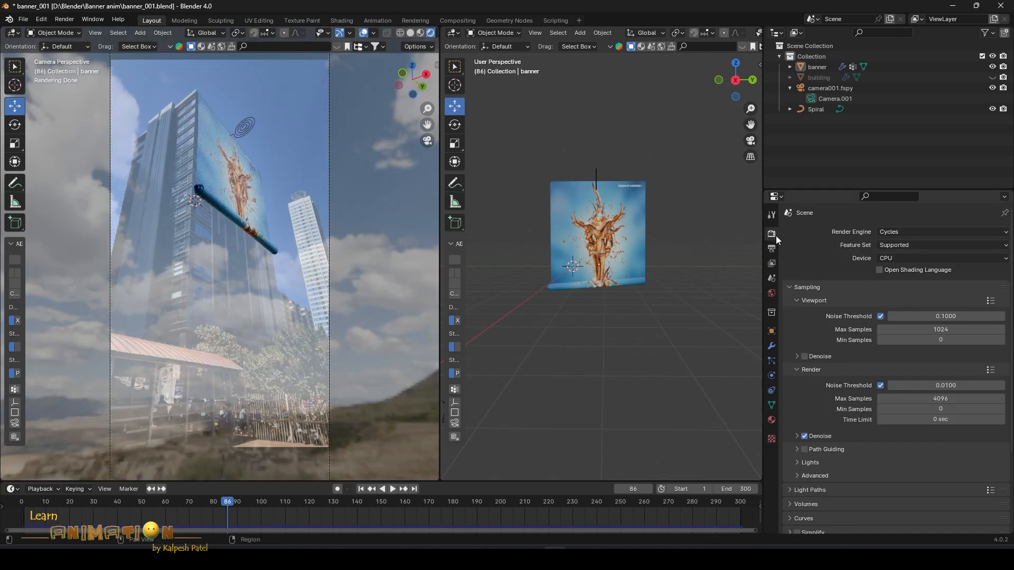
Step: Enable Transparent in the Film settings so the building photo replaces the HDRI sky as the background
scroll(832, 454, "down", 3)
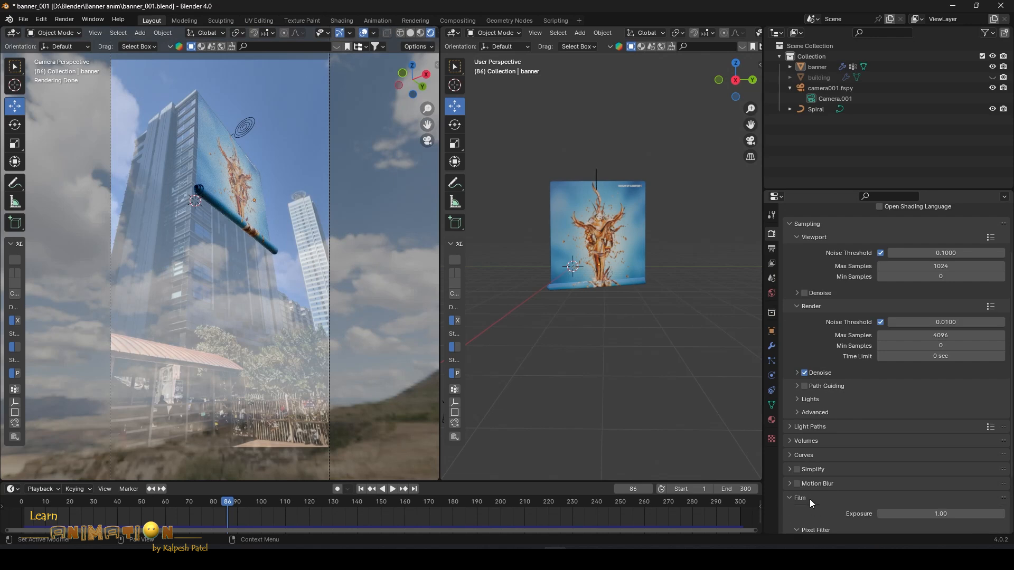
left_click(810, 497)
scroll(819, 486, "down", 5)
left_click(804, 469)
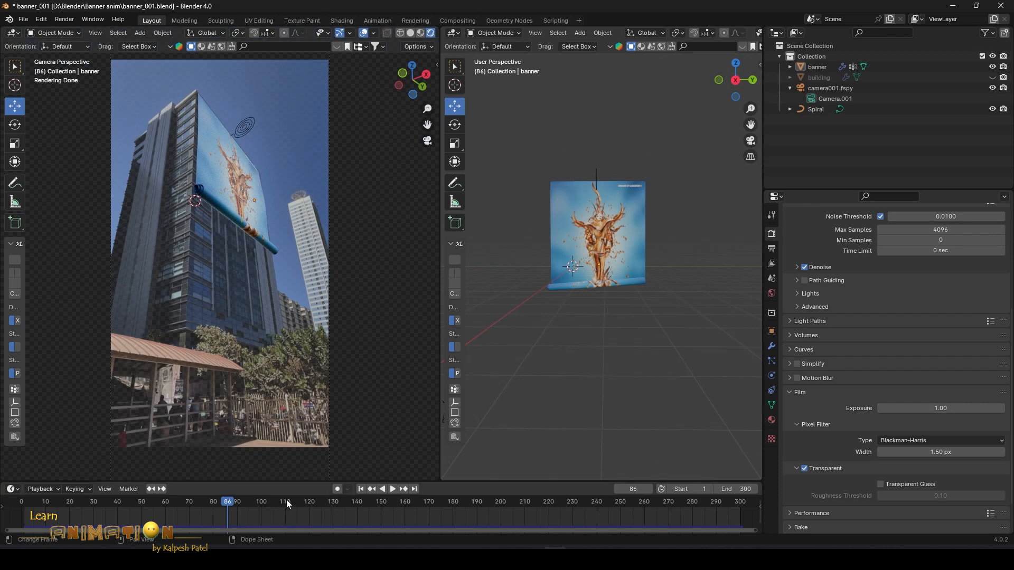
Step: Set the opacity of the camera's pic.png background image to 1 and move the timeline to frame 279
left_click_drag(286, 499, 353, 499)
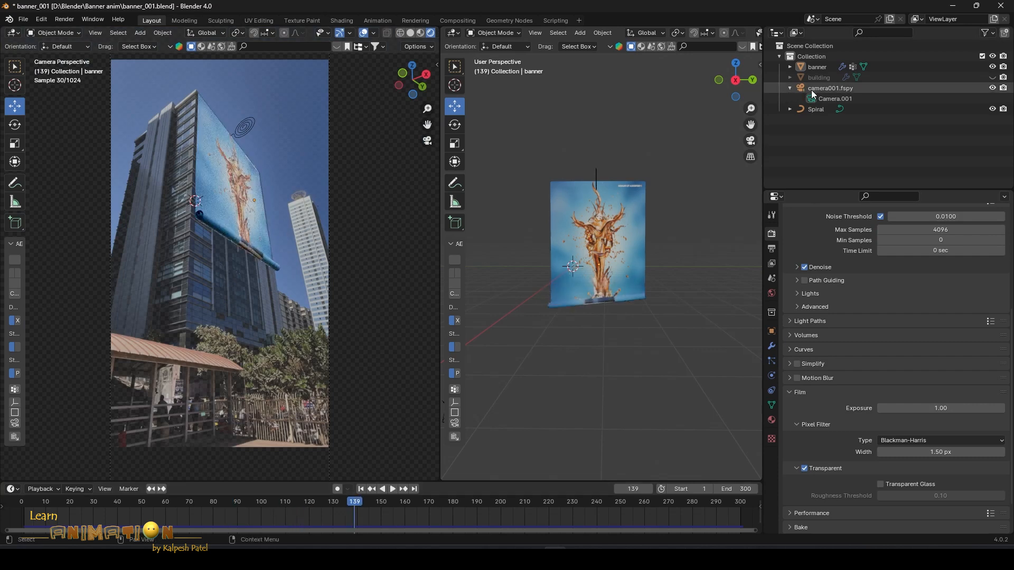
left_click(826, 99)
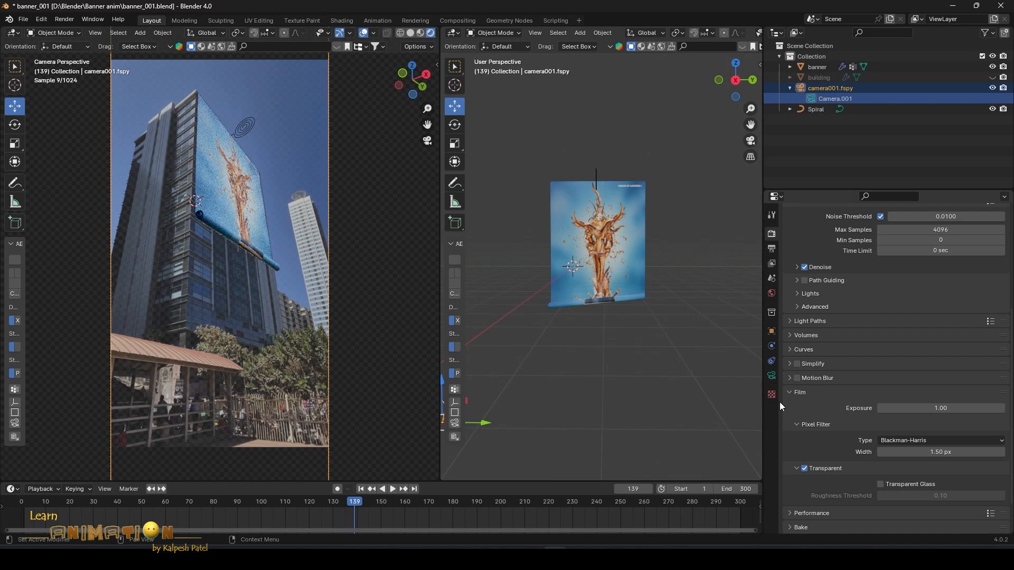
left_click(772, 375)
left_click_drag(865, 189, 865, 199)
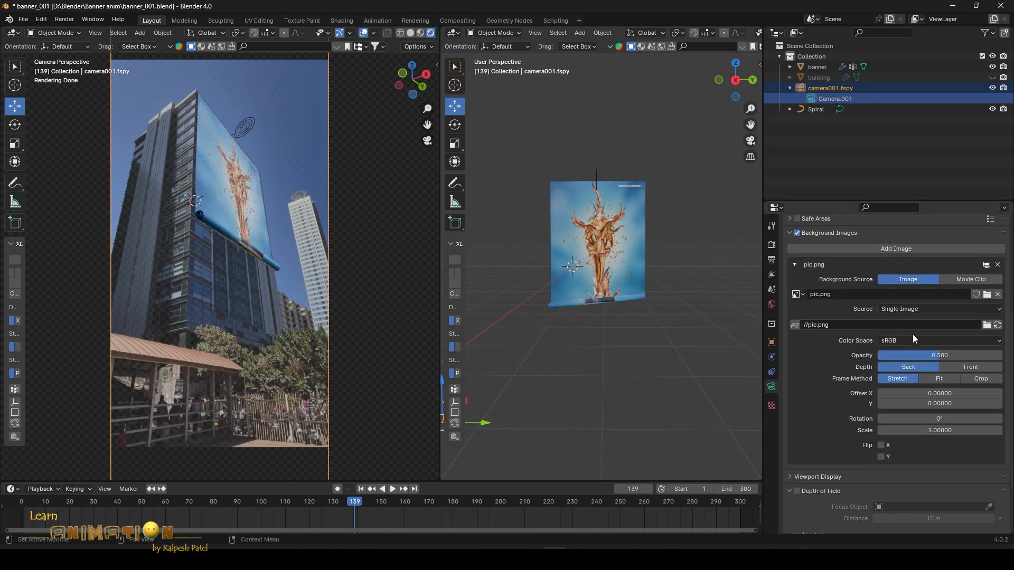
left_click_drag(937, 355, 1002, 355)
left_click_drag(620, 514, 643, 515)
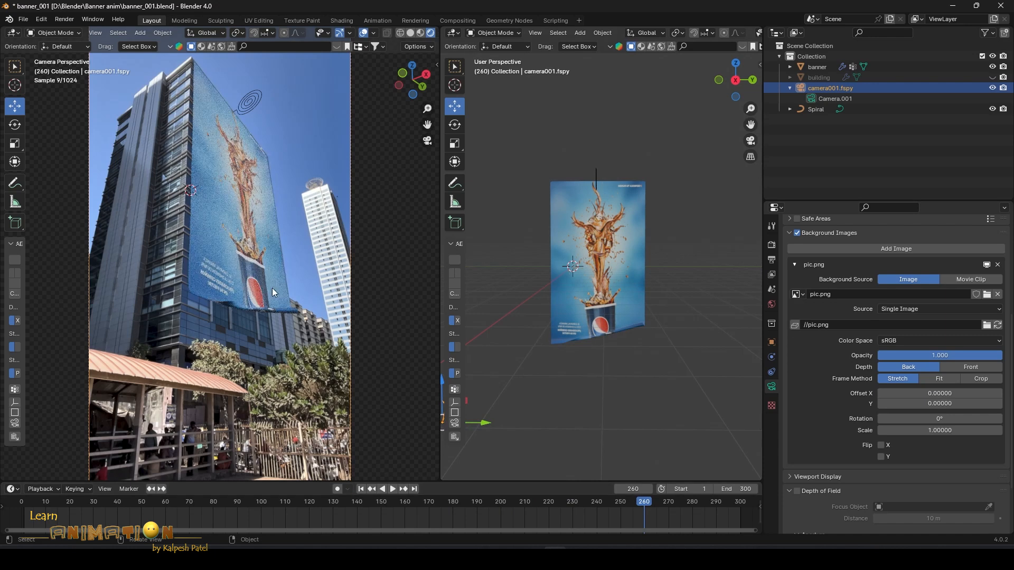
left_click(689, 508)
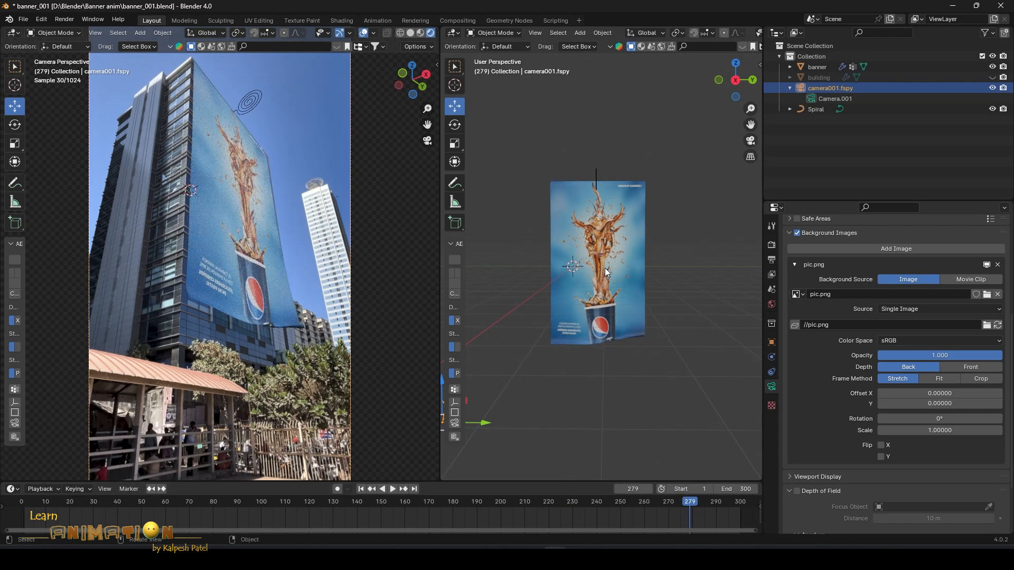
Step: Add a Sun light, place it in front of the banner with a shift of about 0.75 m along Y, and aim it at the banner
mouse_move(629, 277)
middle_mouse_down()
mouse_move(632, 290)
mouse_move(664, 296)
middle_mouse_up()
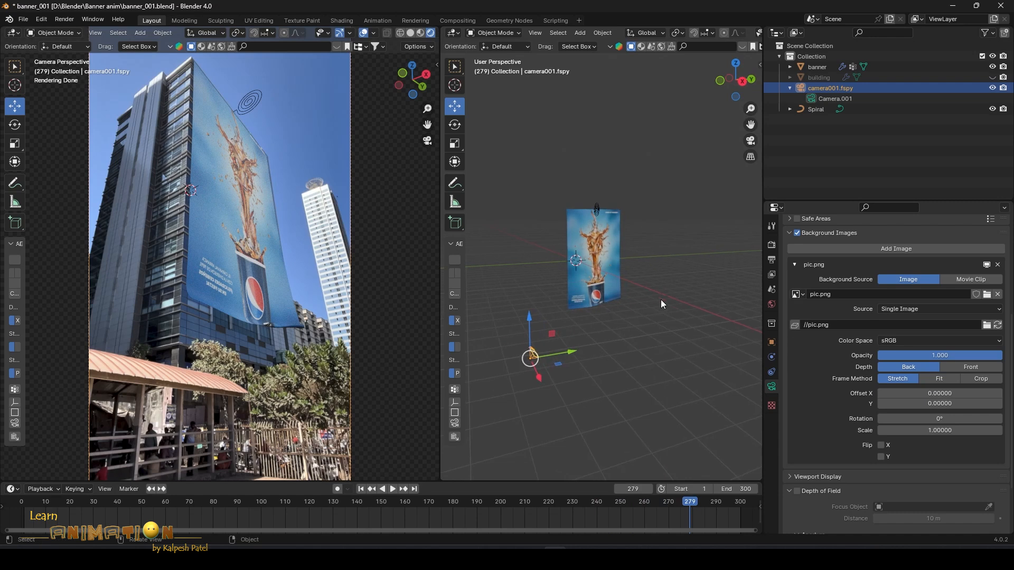
key("ctrl+a")
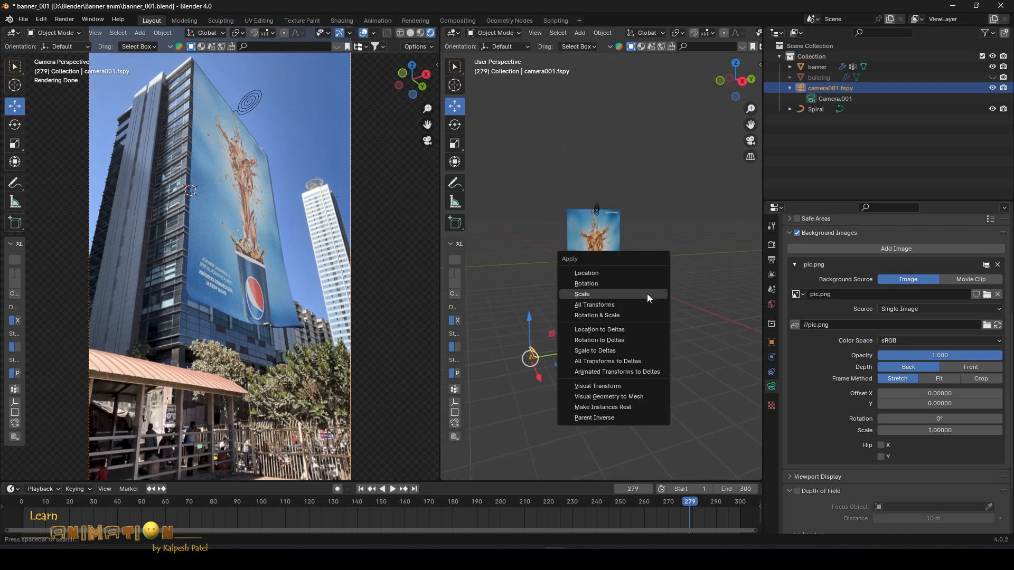
key("Escape")
key("shift+a")
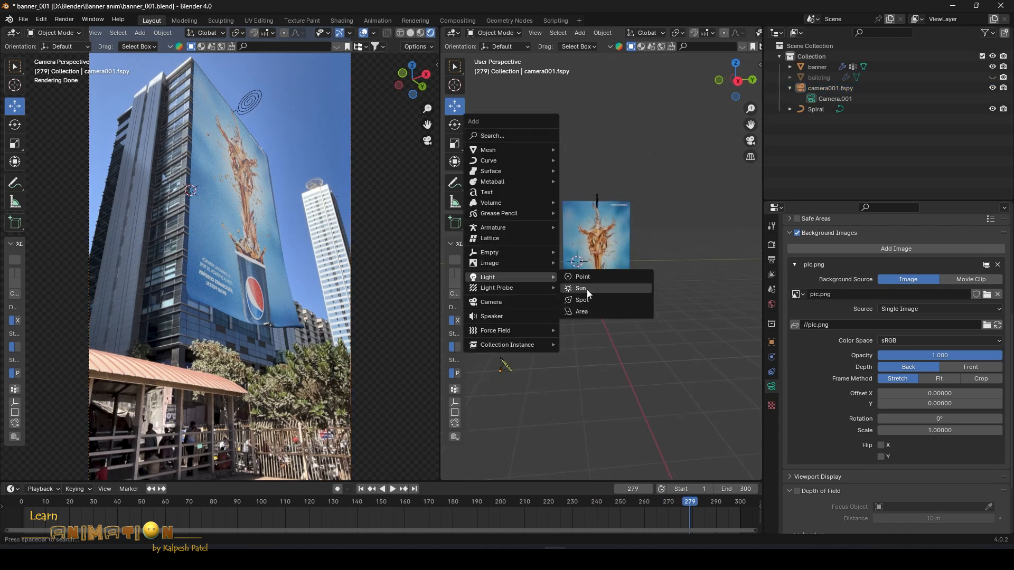
left_click(587, 289)
middle_click_drag(588, 299, 692, 340)
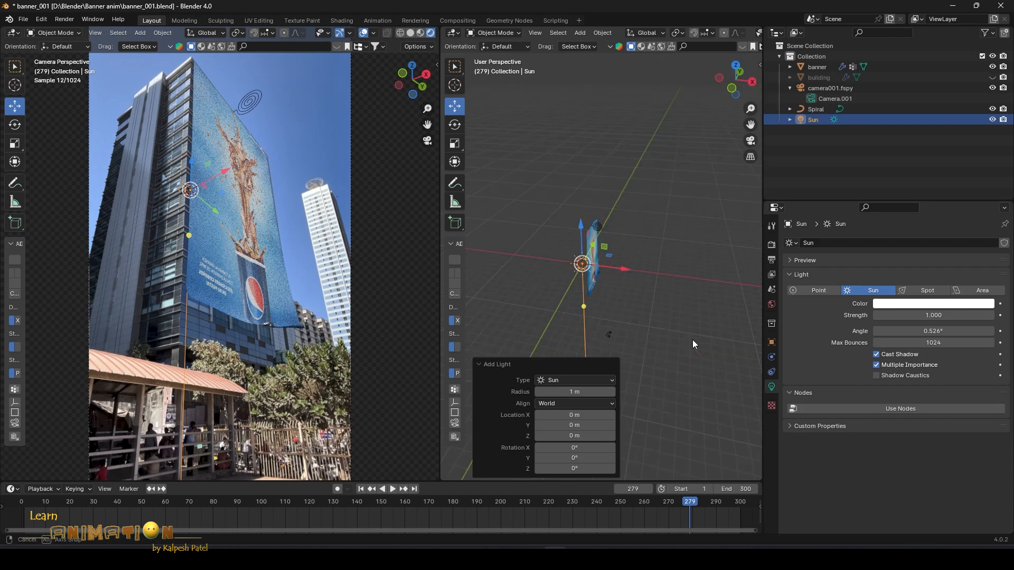
key("g")
key("x")
left_click(749, 281)
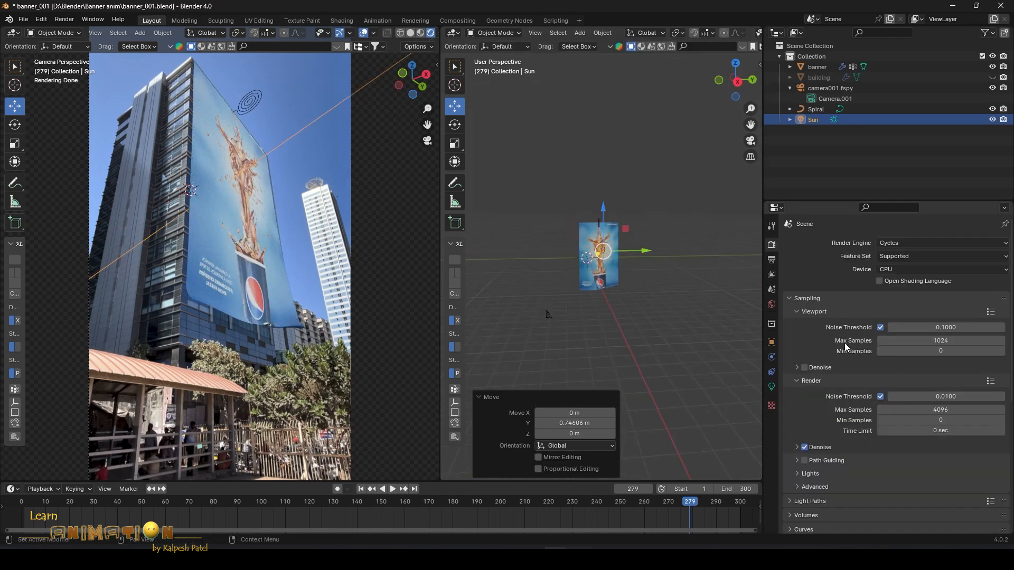
Step: Set the render Max Samples to 128 and test-render the current frame
left_click(923, 407)
type("128")
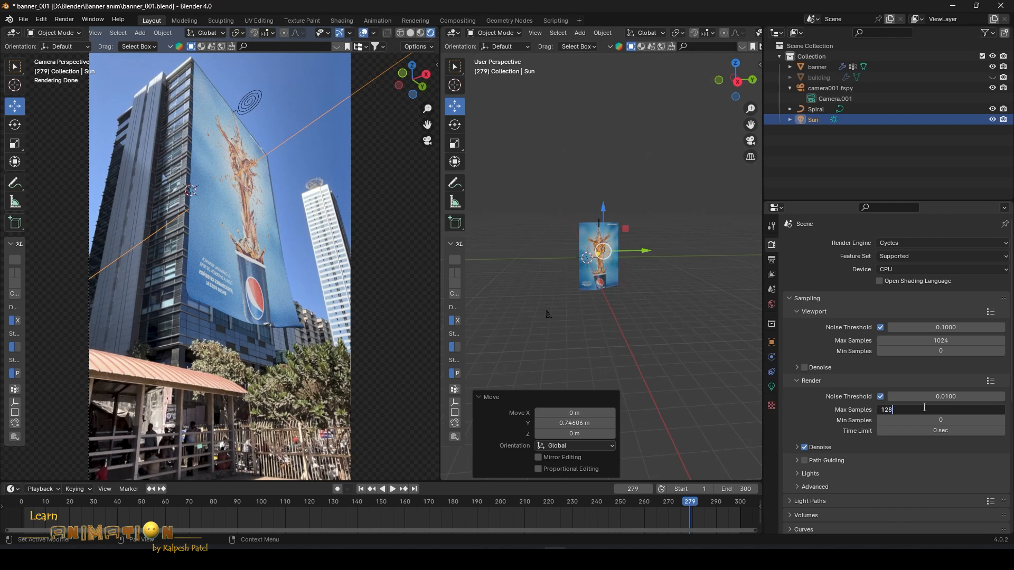
key("Return")
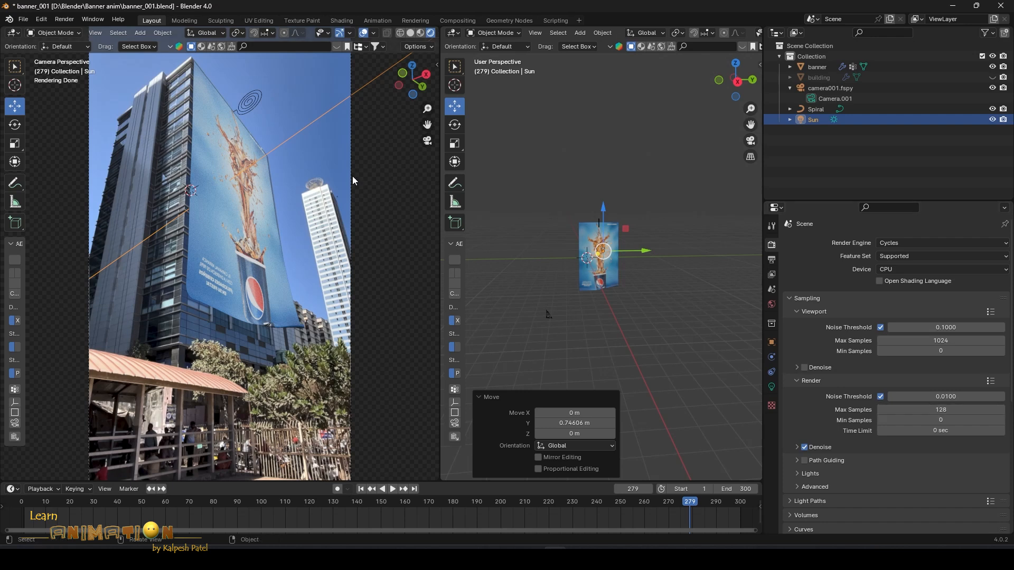
key("F12")
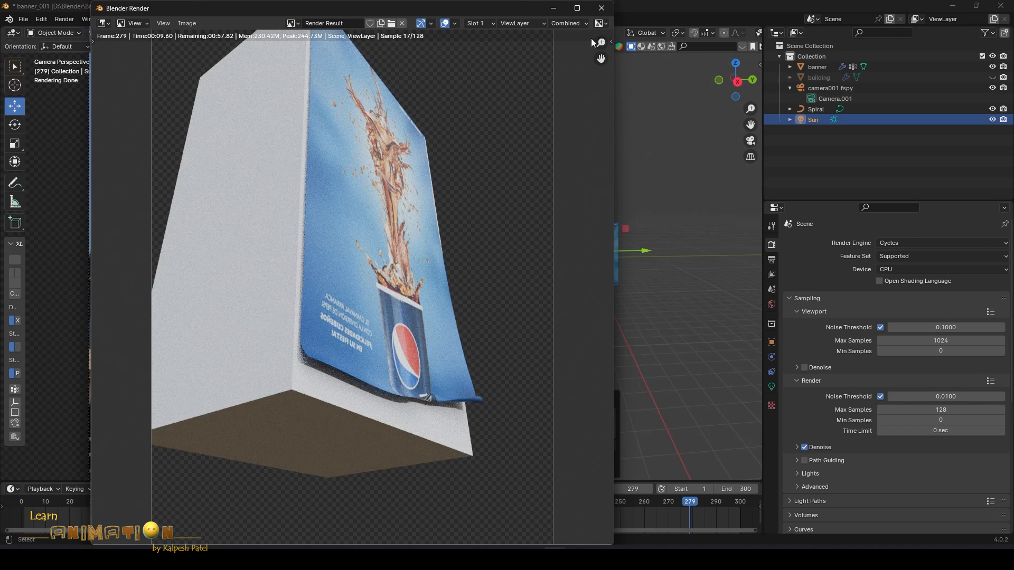
left_click(601, 9)
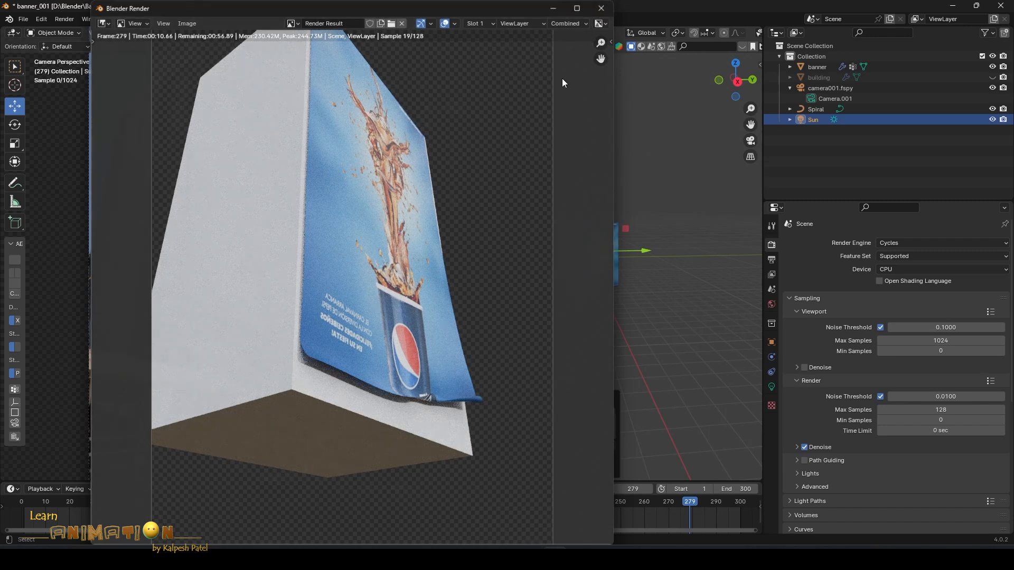
Step: Set the Roughness of the banner's material to 1
scroll(554, 266, "up", 6)
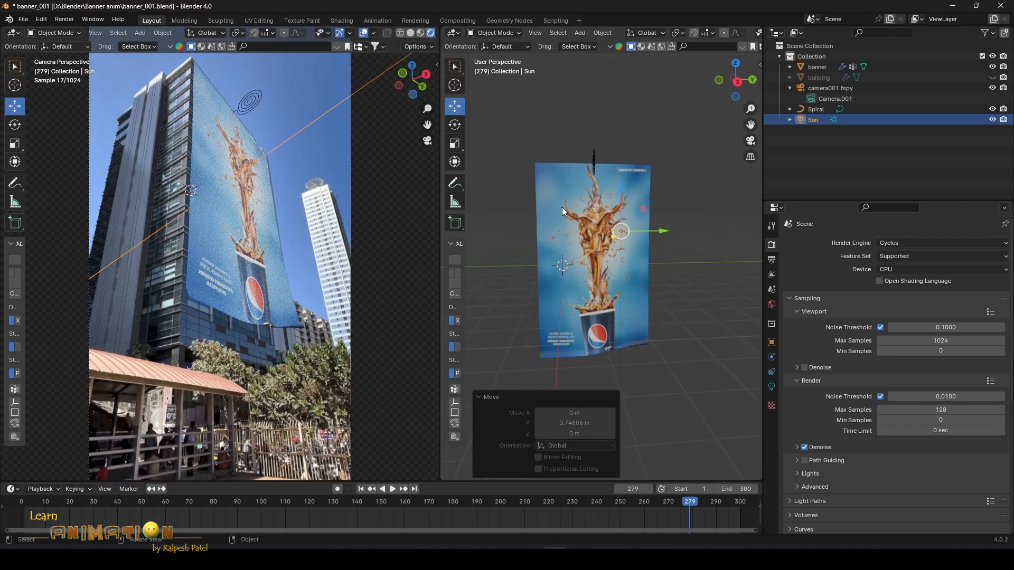
left_click(591, 288)
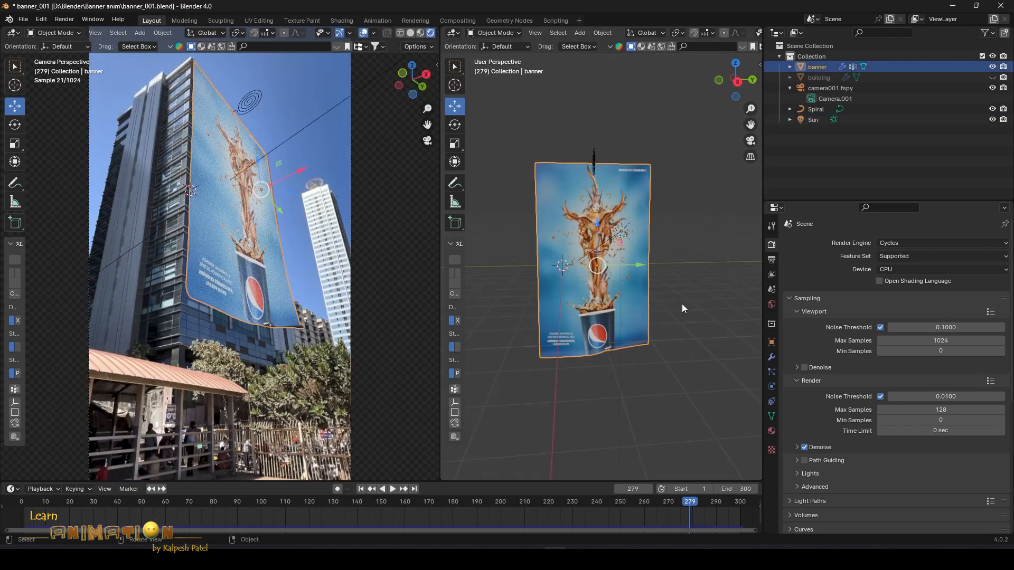
left_click(770, 431)
left_click_drag(904, 380, 955, 380)
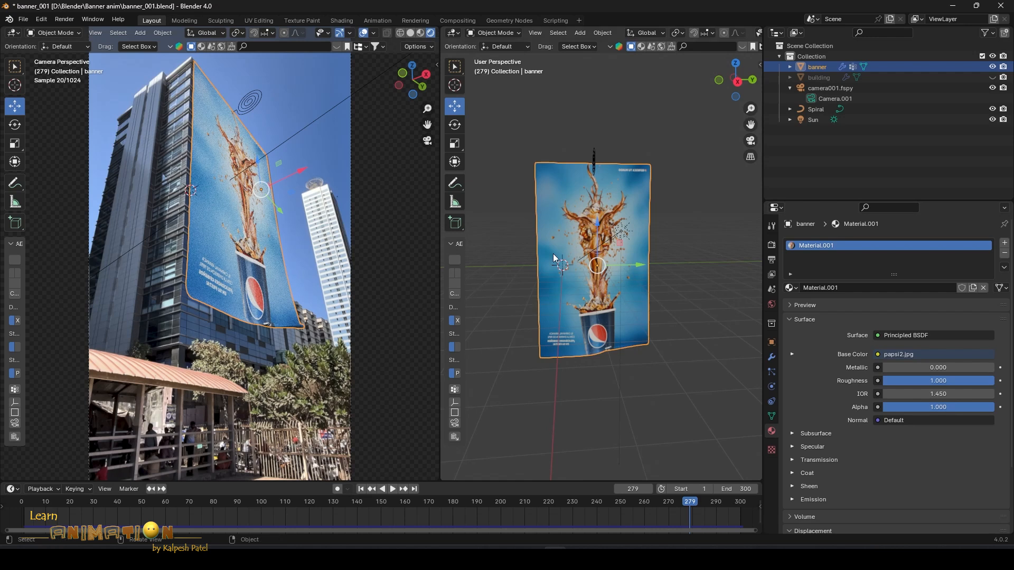
Step: Unhide the building object and enable Shadow Catcher in its Visibility settings
middle_click_drag(582, 252, 597, 251)
scroll(596, 249, "up", 1)
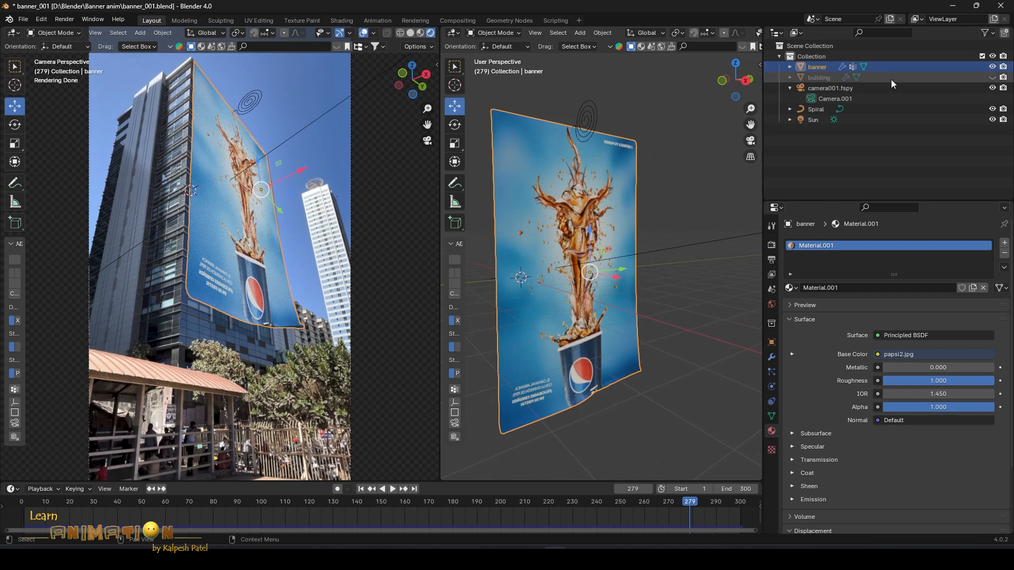
left_click(992, 77)
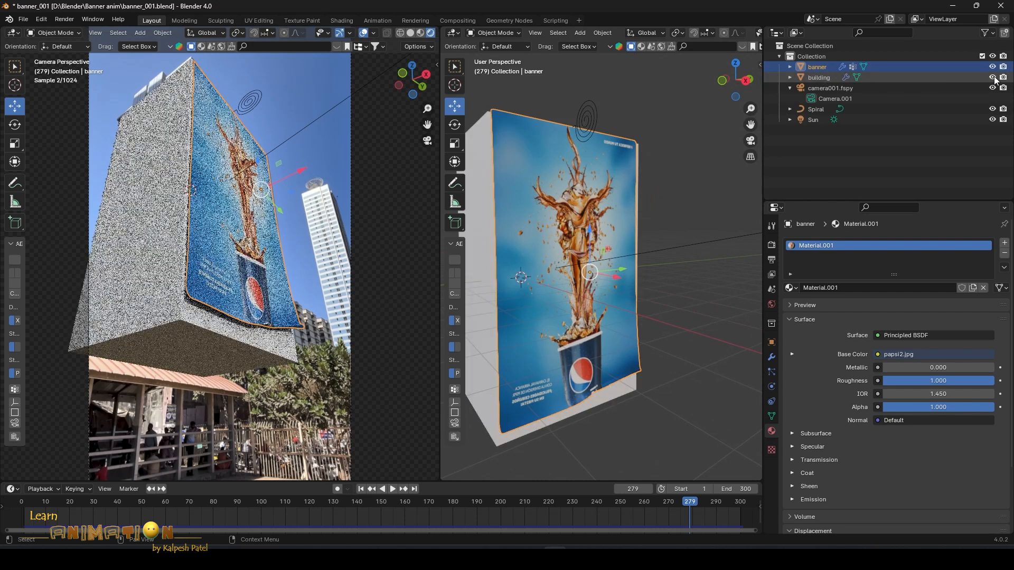
left_click(812, 78)
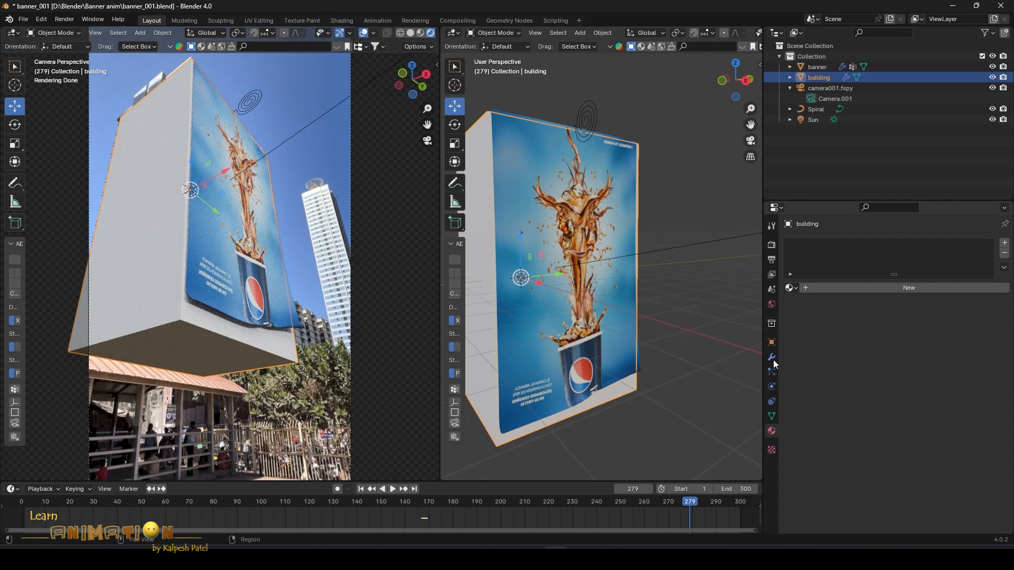
left_click(771, 342)
scroll(850, 457, "down", 1)
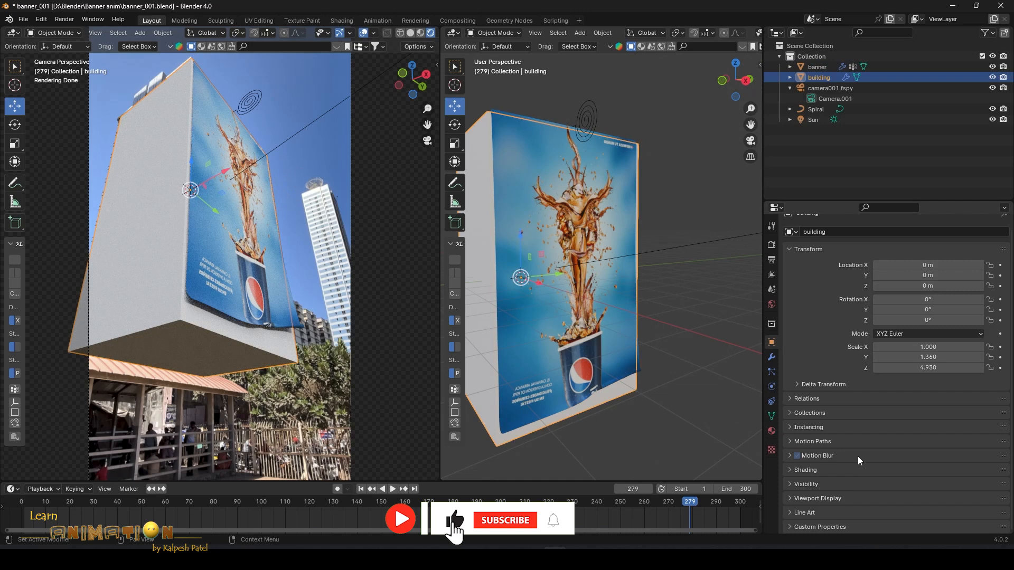
left_click(835, 483)
scroll(857, 477, "down", 2)
scroll(856, 476, "down", 1)
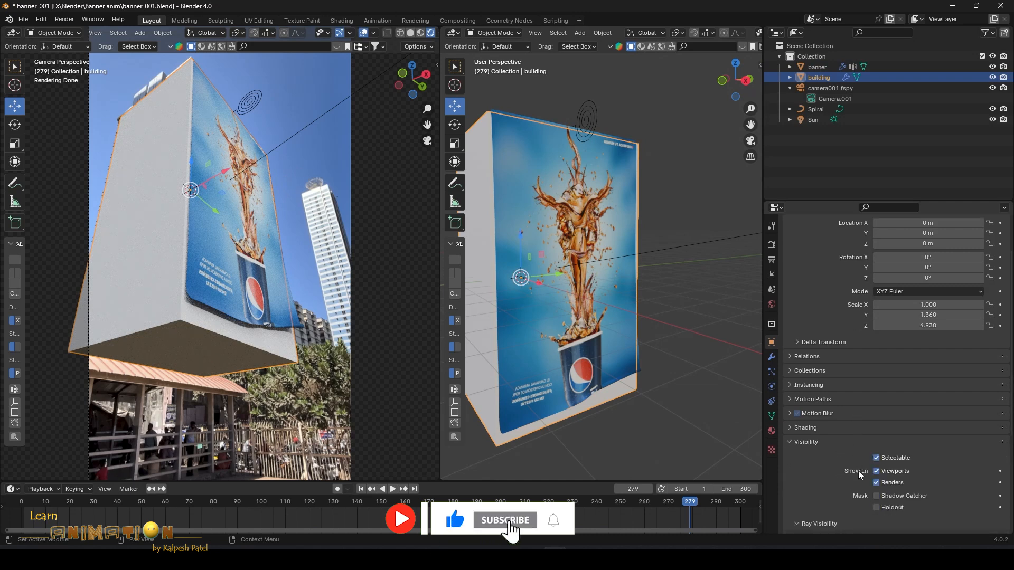
left_click(876, 496)
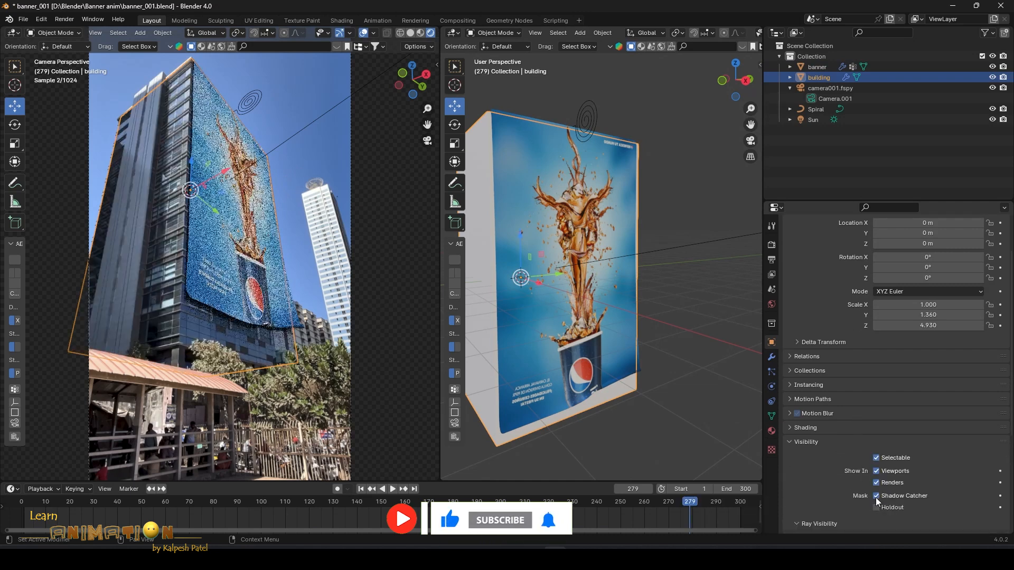
left_click(723, 455)
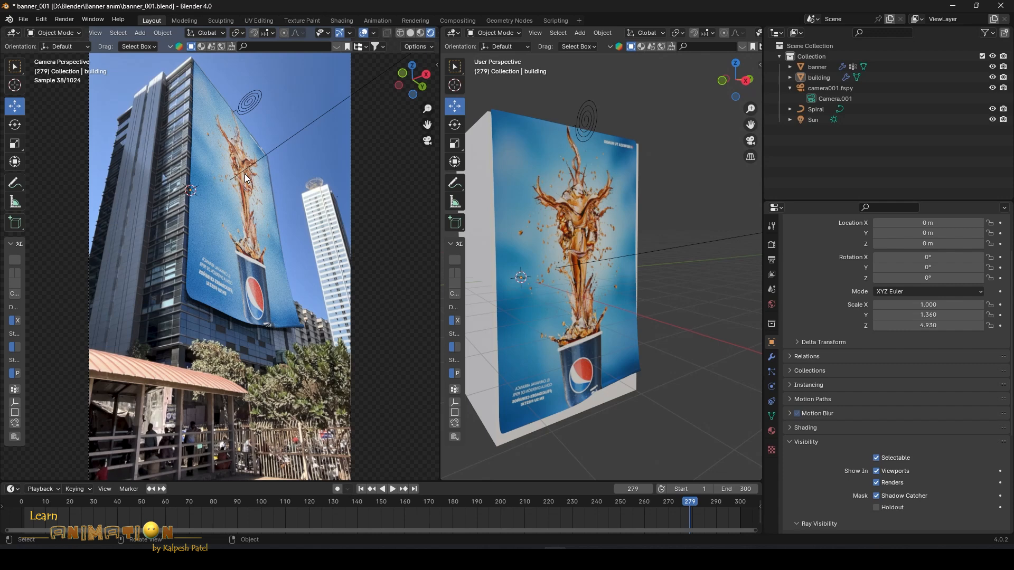
Step: Render frame 279 to examine the banner and its shadow across the whole frame
key("F12")
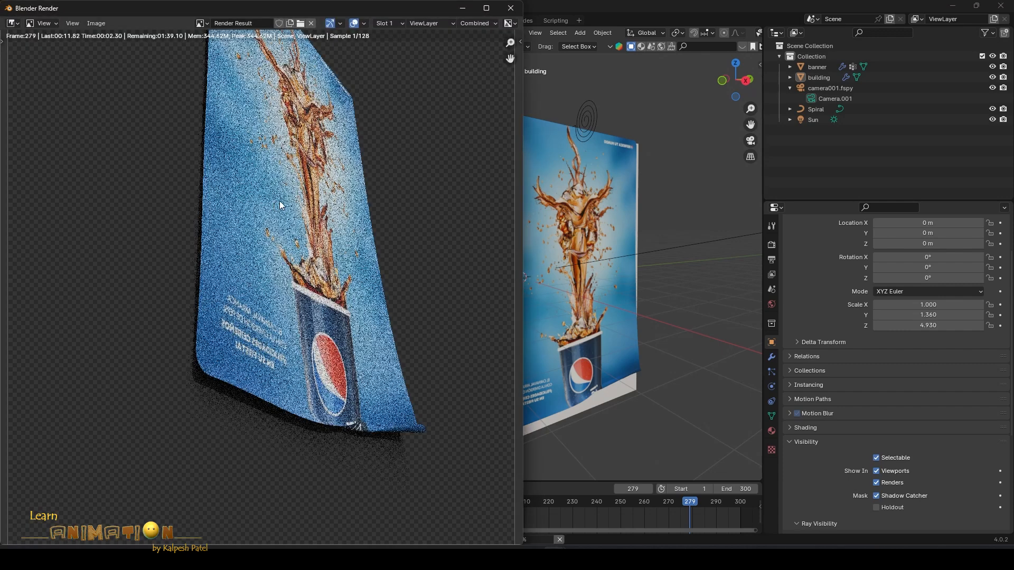
key("Home")
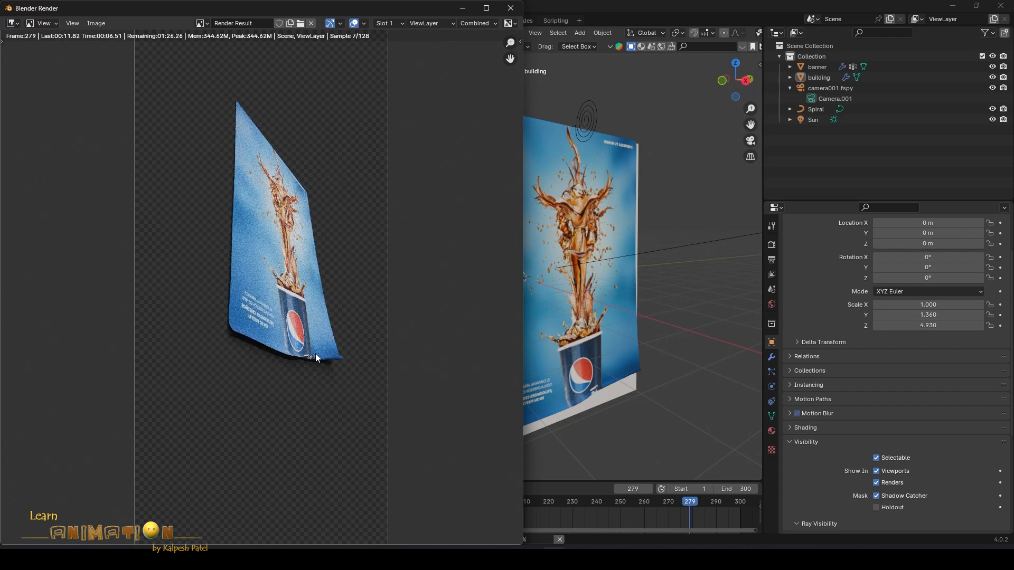
scroll(248, 127, "down", 1)
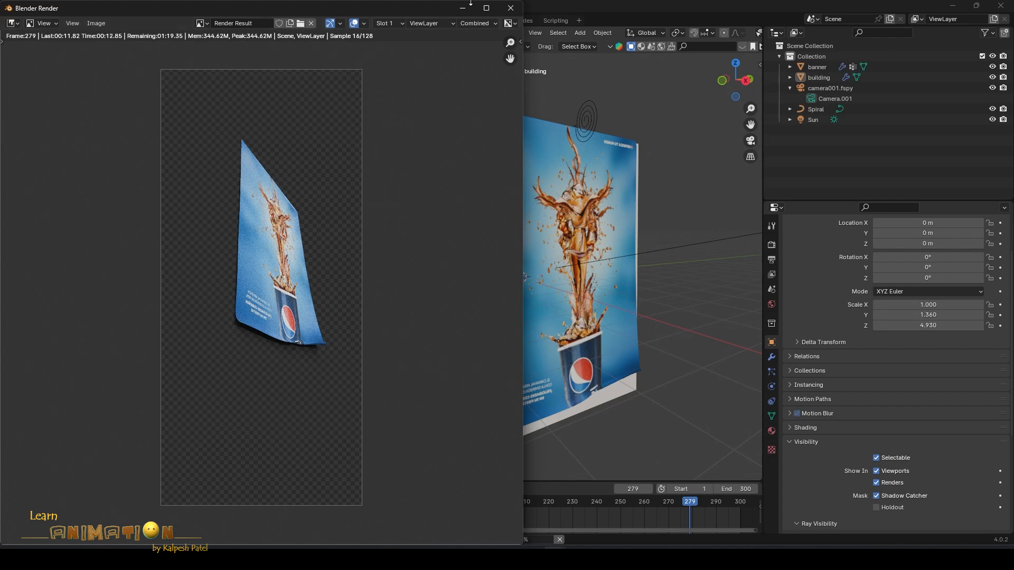
left_click(510, 9)
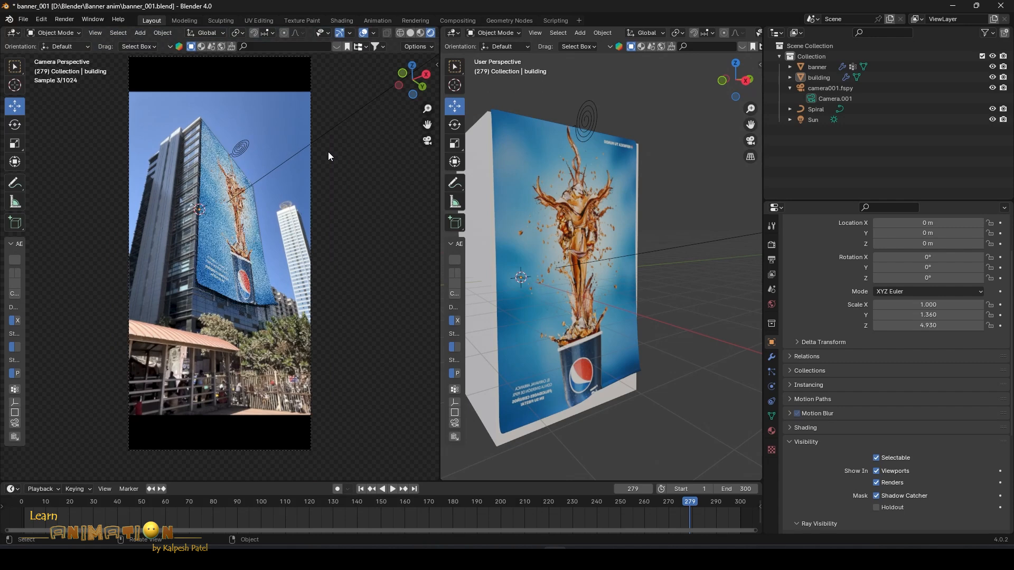
Step: Enable Render Region and Crop to Render Region, fit the region to the photo's upper and lower edges, and test-render the frame
scroll(331, 174, "up", 1)
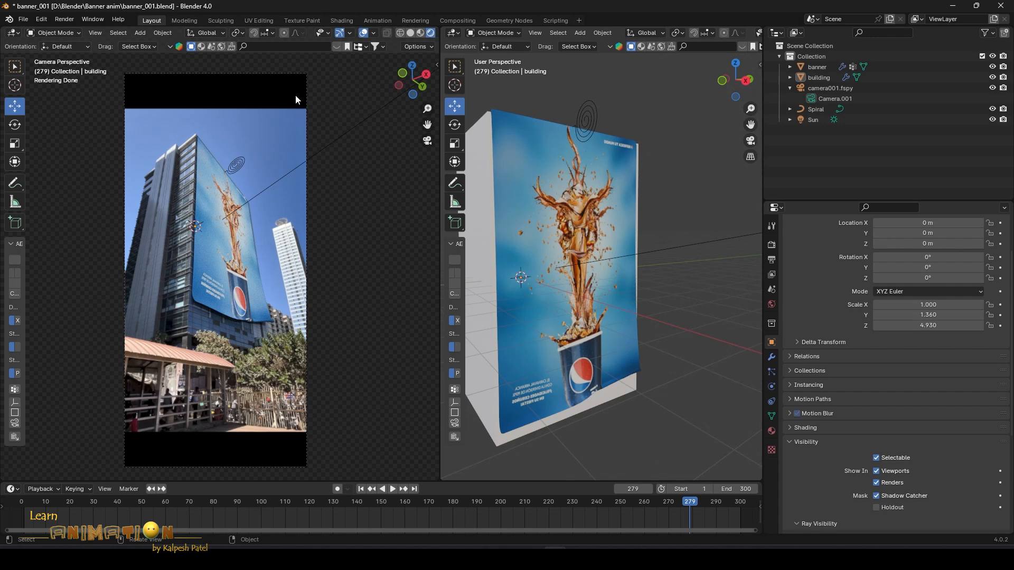
left_click(771, 260)
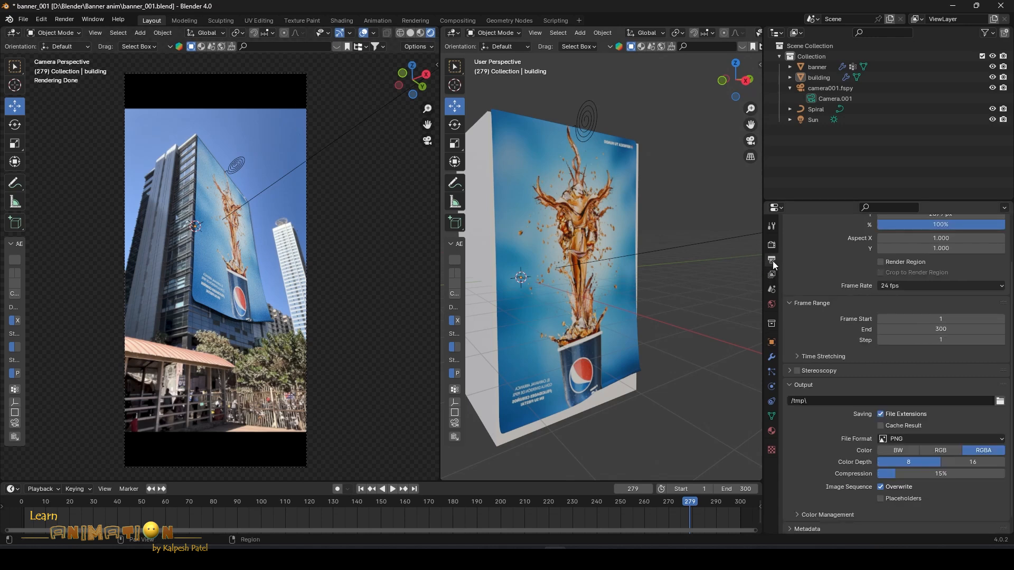
left_click(880, 262)
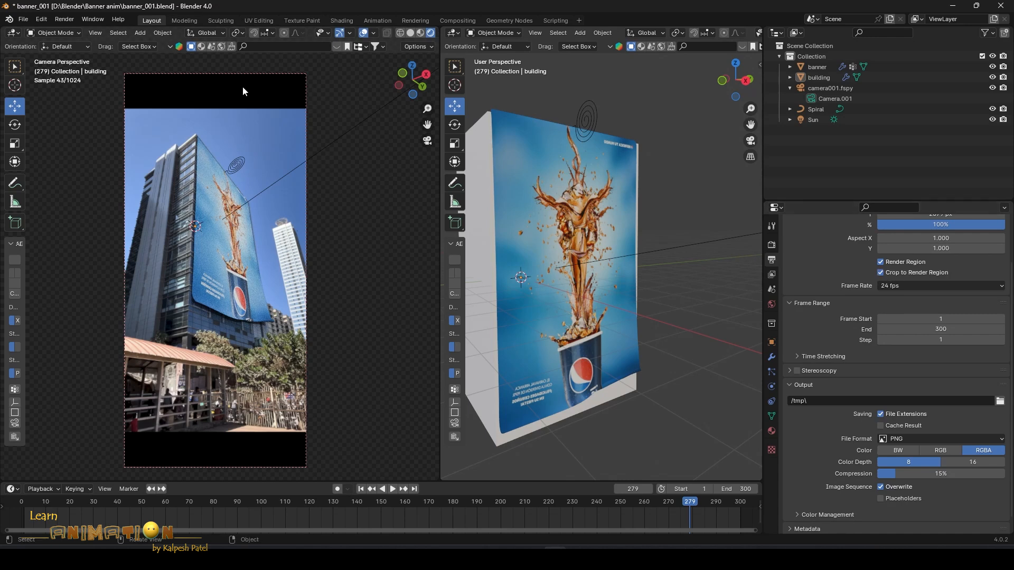
left_click(306, 73)
left_click_drag(306, 74, 309, 111)
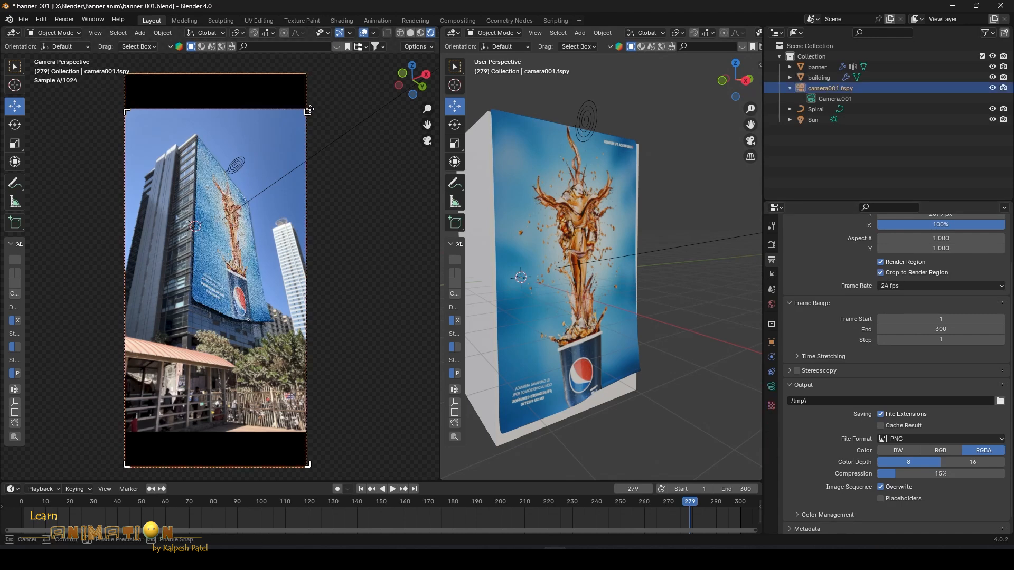
left_click_drag(303, 467, 304, 429)
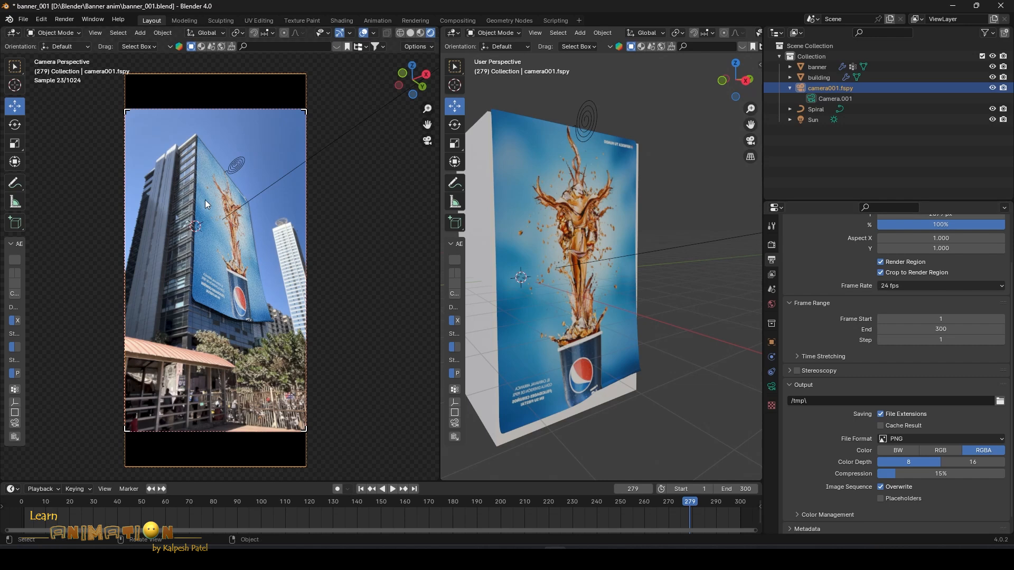
key("F12")
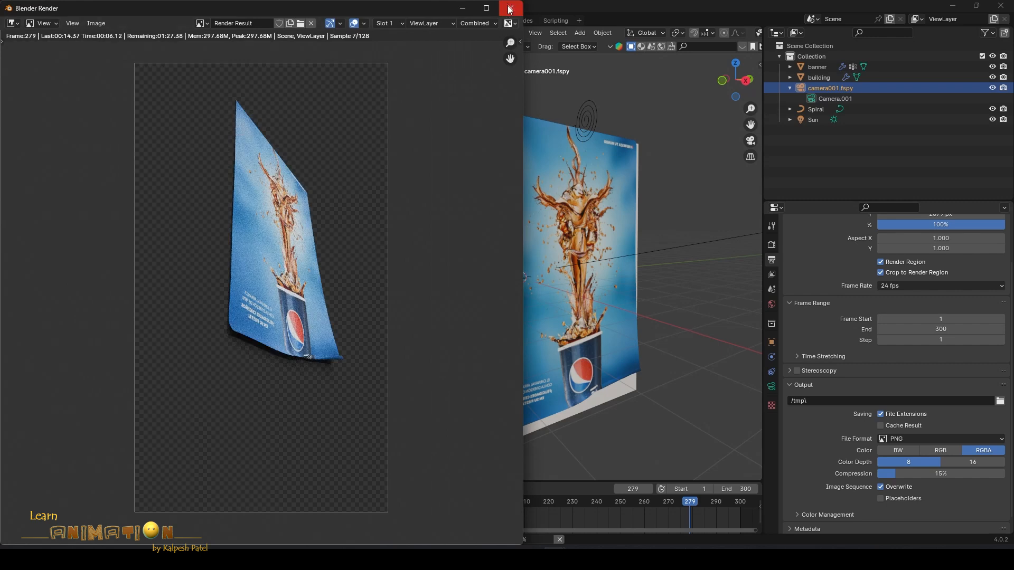
key("Escape")
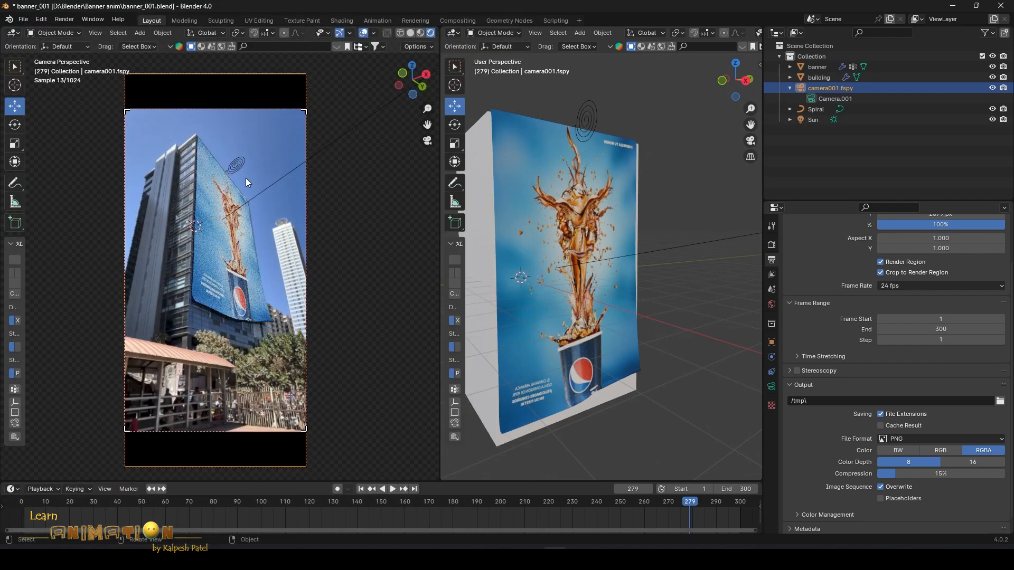
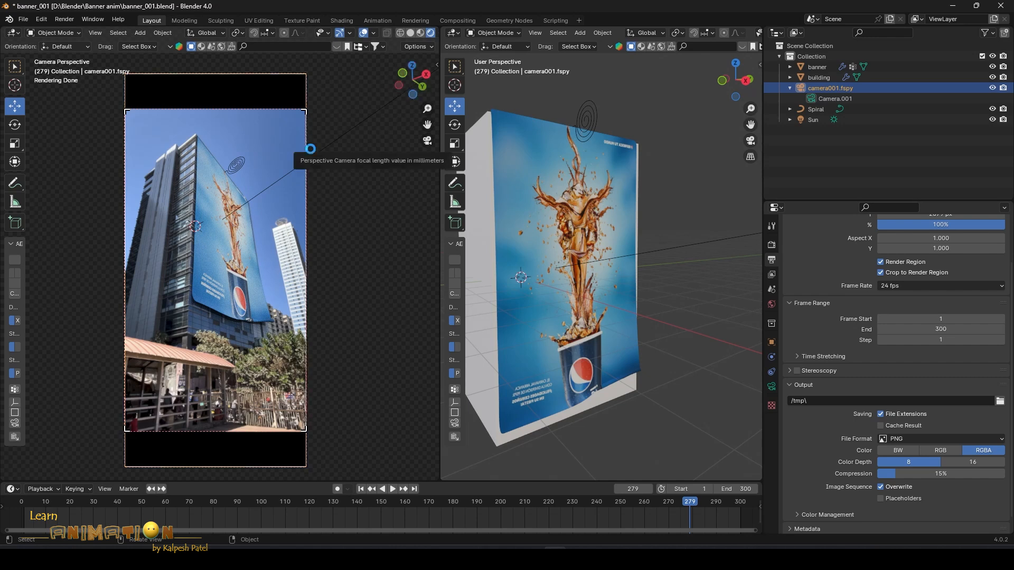
Step: Render frame 279 and examine the banner and its shadow against the transparent background
key("F12")
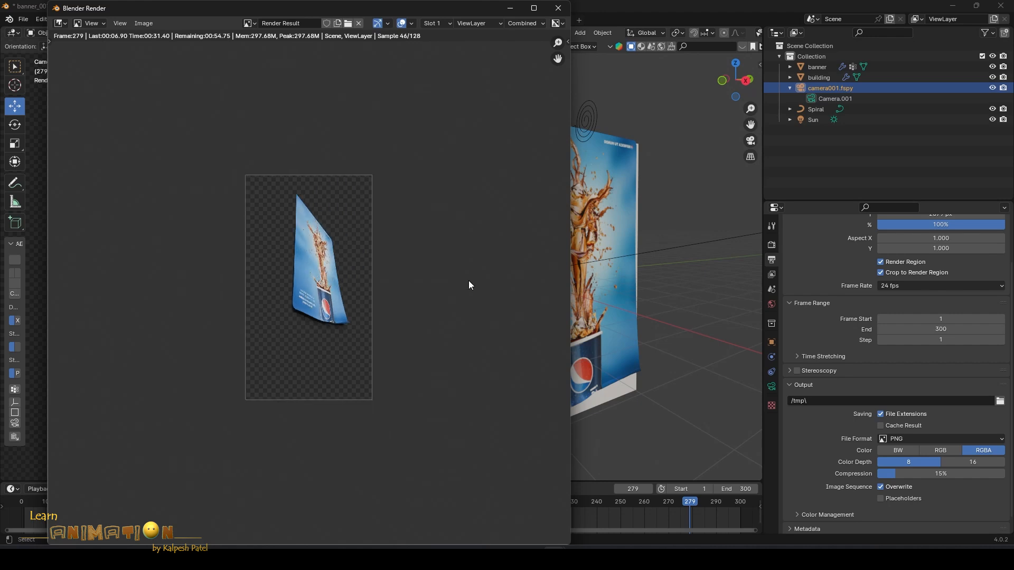
scroll(471, 278, "up", 2)
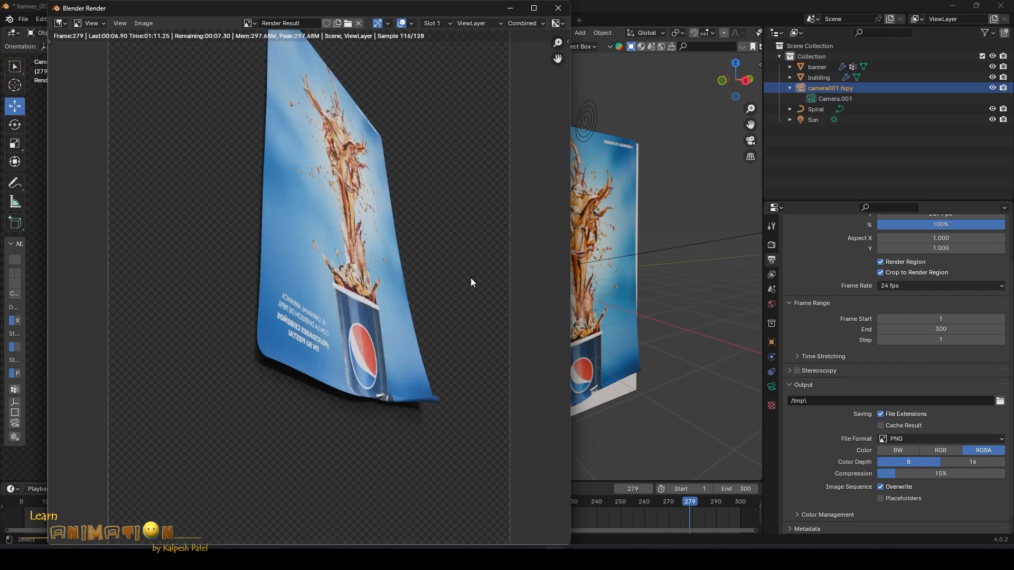
scroll(470, 278, "down", 2)
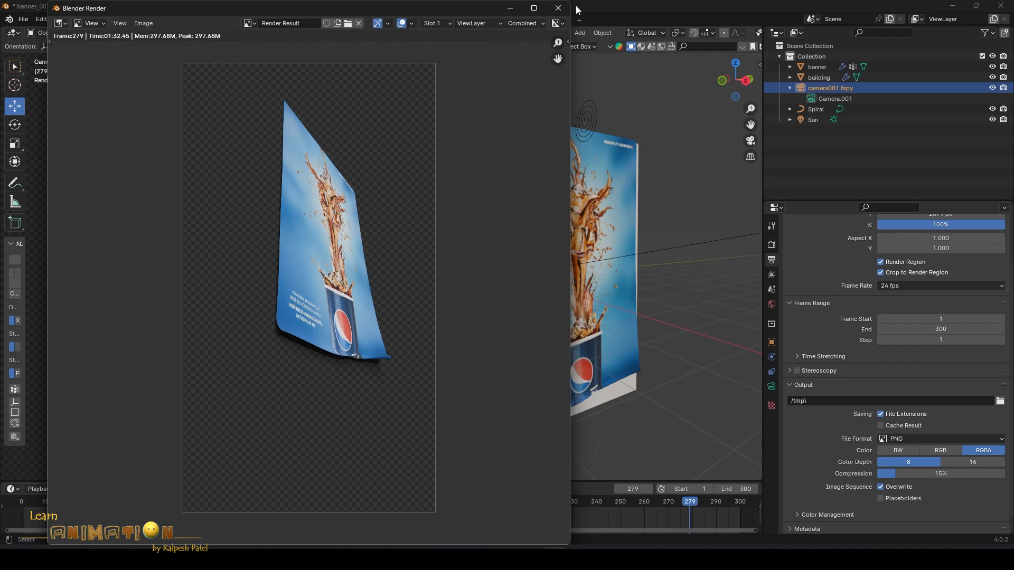
left_click(558, 8)
Step: Open the Compositing workspace, enable Use Nodes, and space the Render Layers and Composite nodes apart
left_click(457, 21)
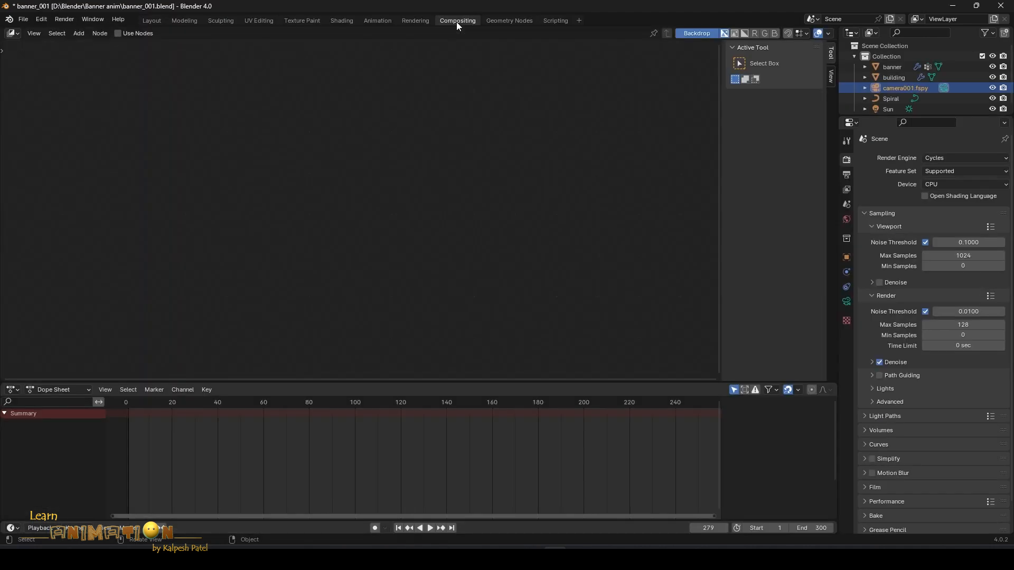
left_click(115, 33)
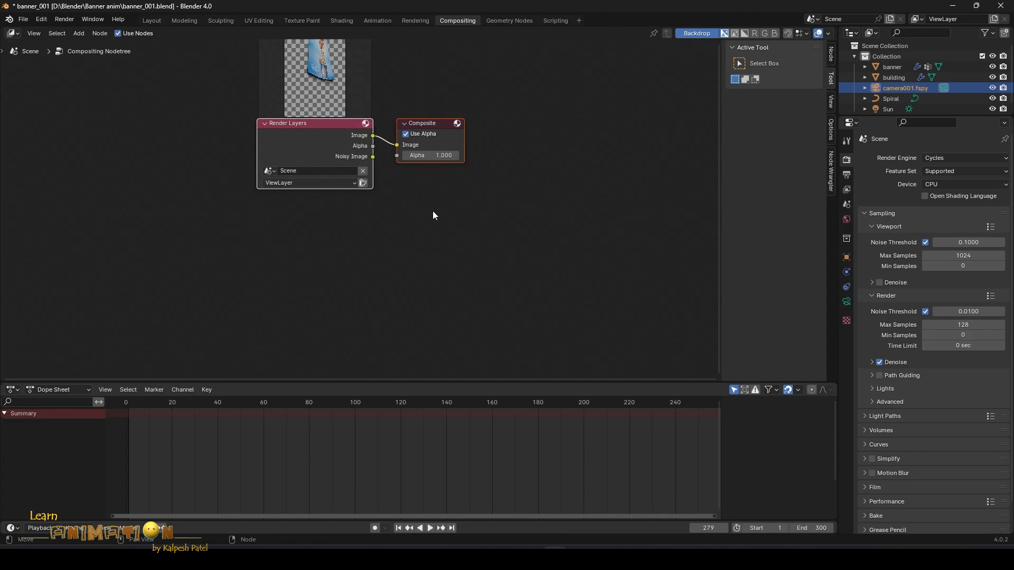
key("Home")
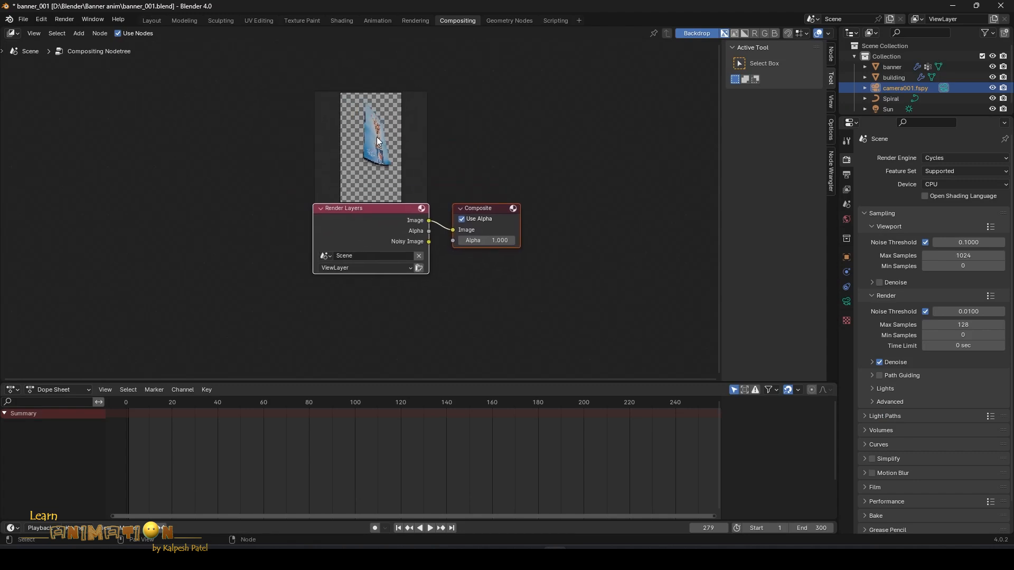
key("g")
left_click(266, 131)
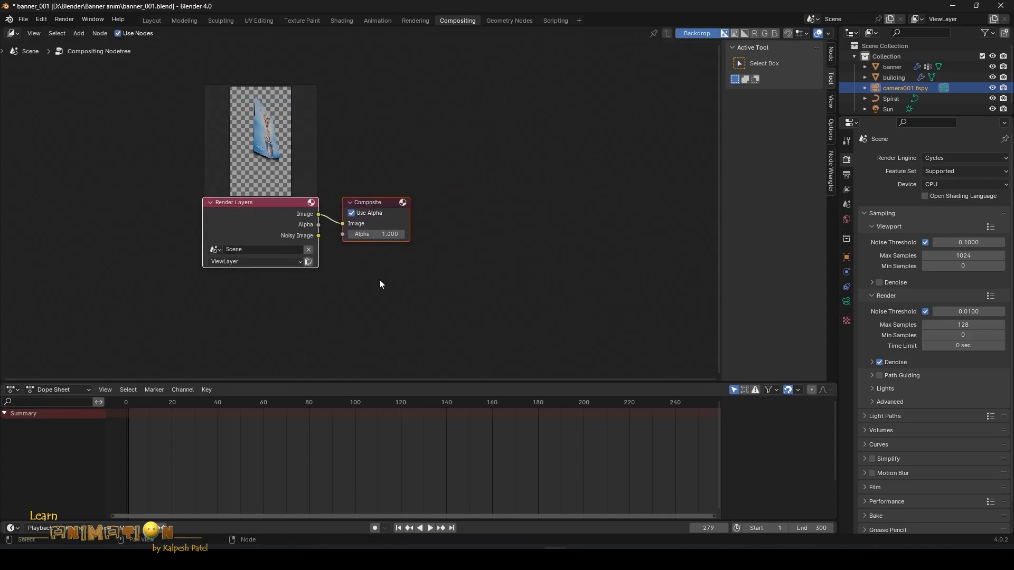
left_click(463, 198)
left_click_drag(379, 207, 451, 198)
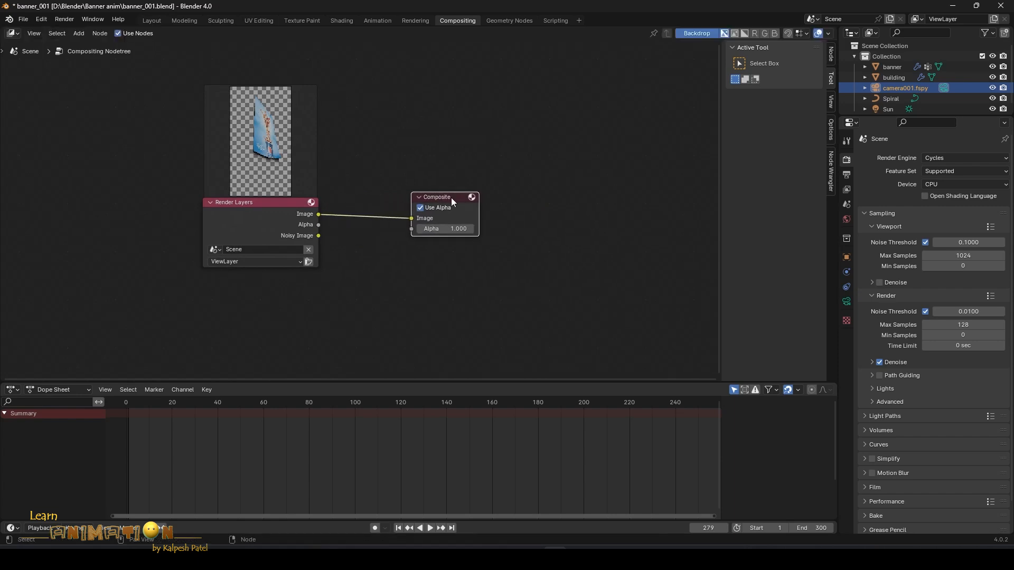
Step: Add a Viewer node and connect the Render Layers Image output to its Image input
key("shift+a")
left_click(430, 142)
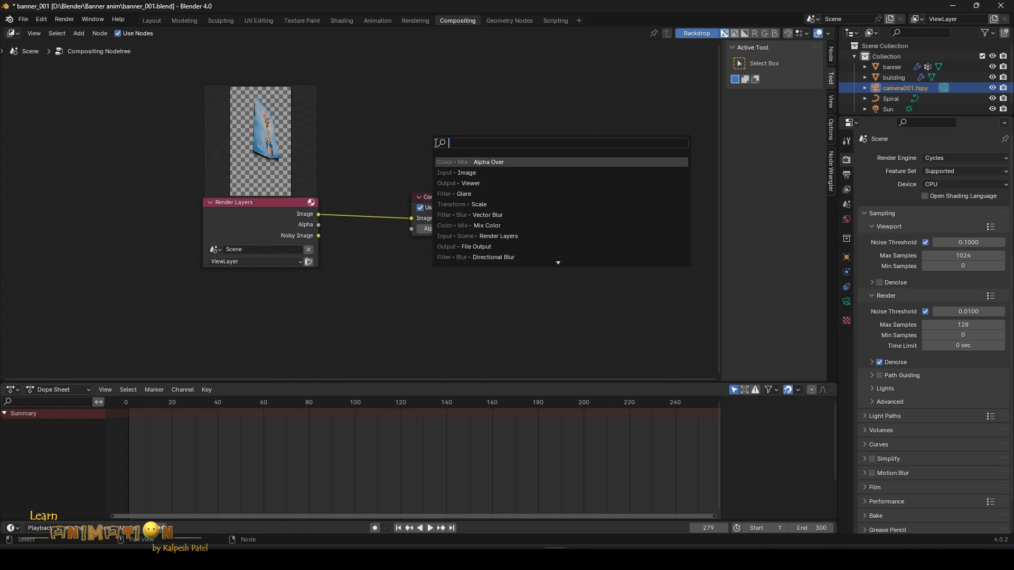
left_click(491, 183)
left_click(432, 272)
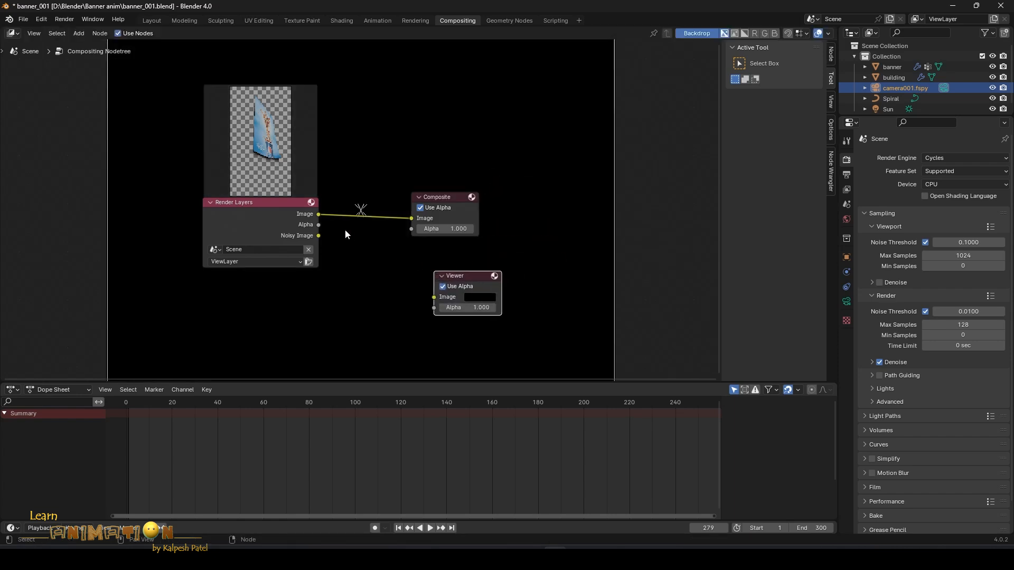
left_click_drag(319, 215, 518, 284)
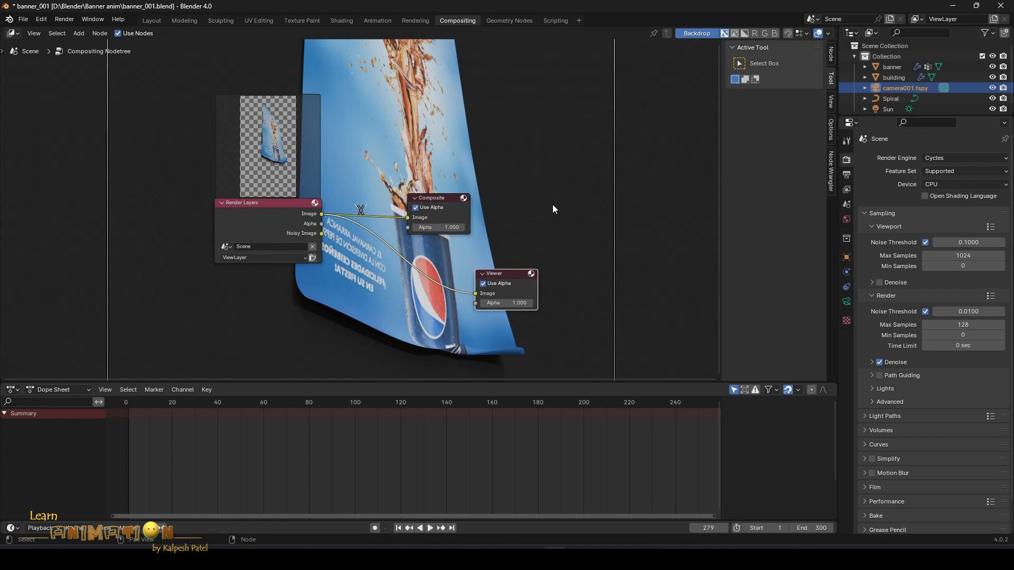
Step: Shrink the backdrop until the whole render fits, and spread the Render Layers, Composite and Viewer nodes around it
scroll(552, 204, "up", 1)
key("v")
key("v")
key("v")
key("v")
key("v")
key("v")
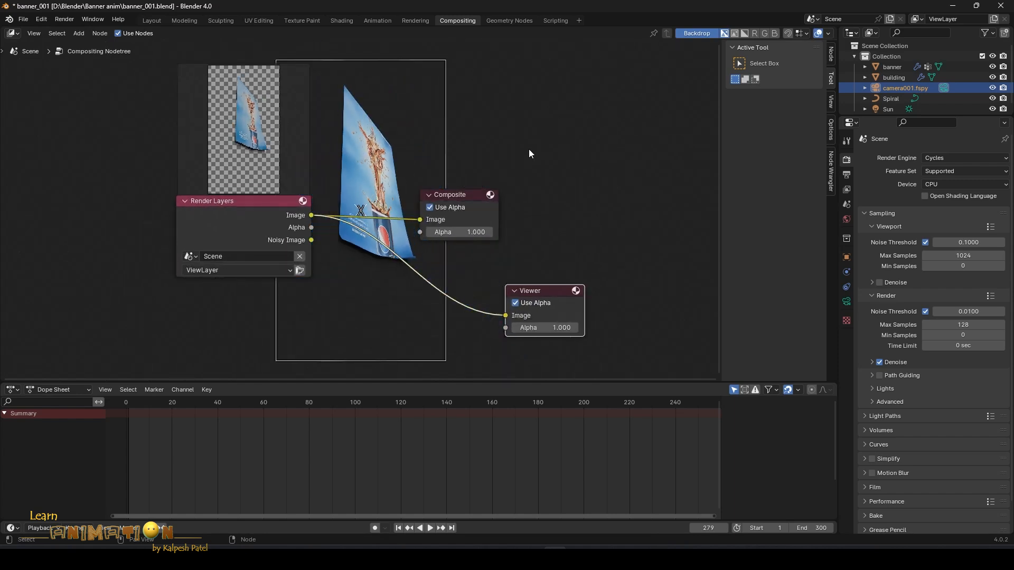
left_click_drag(241, 201, 234, 201)
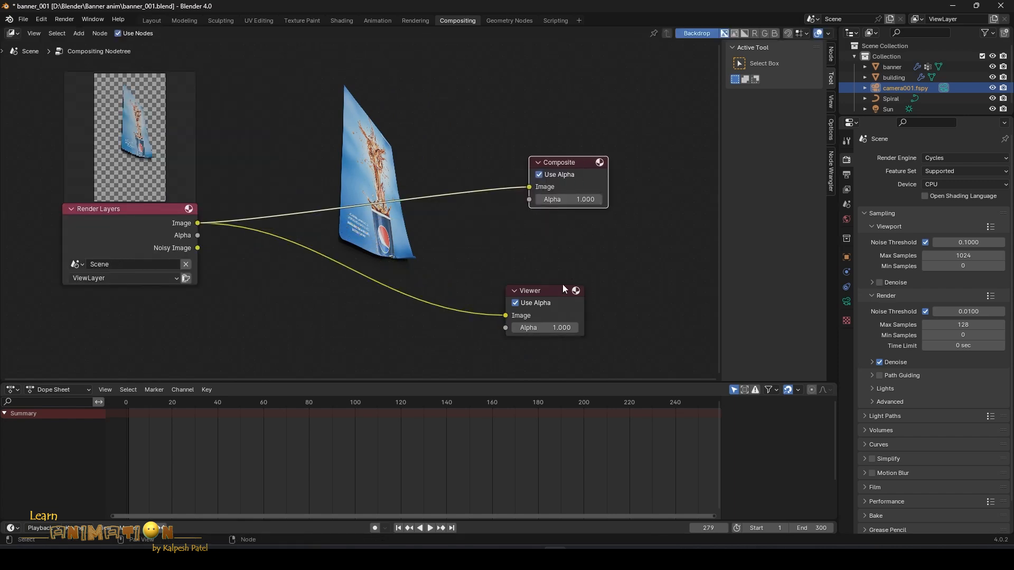
left_click_drag(557, 290, 607, 288)
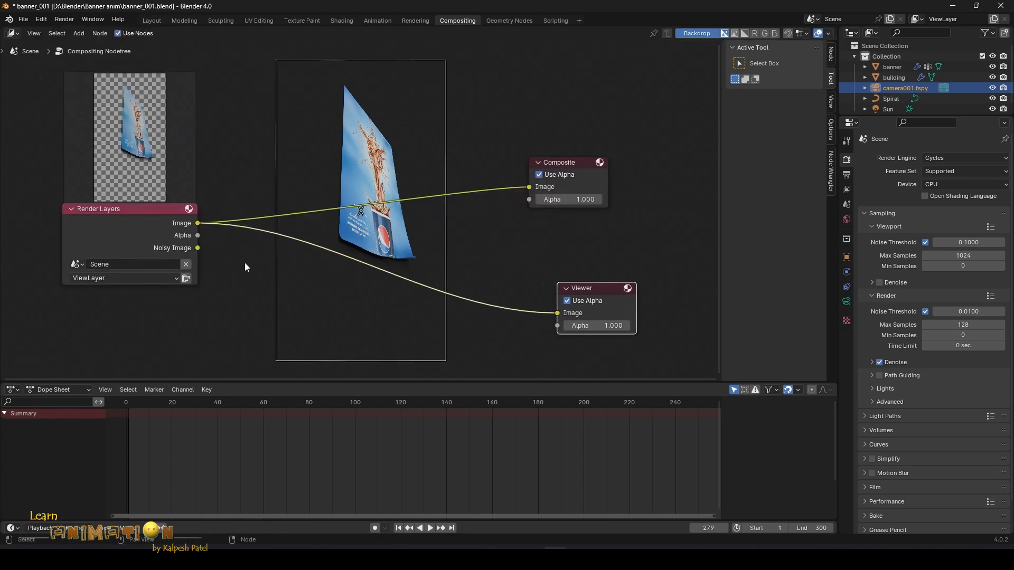
Step: Add an Image node beside Render Layers and an Alpha Over node ahead of the Composite node
key("shift+a")
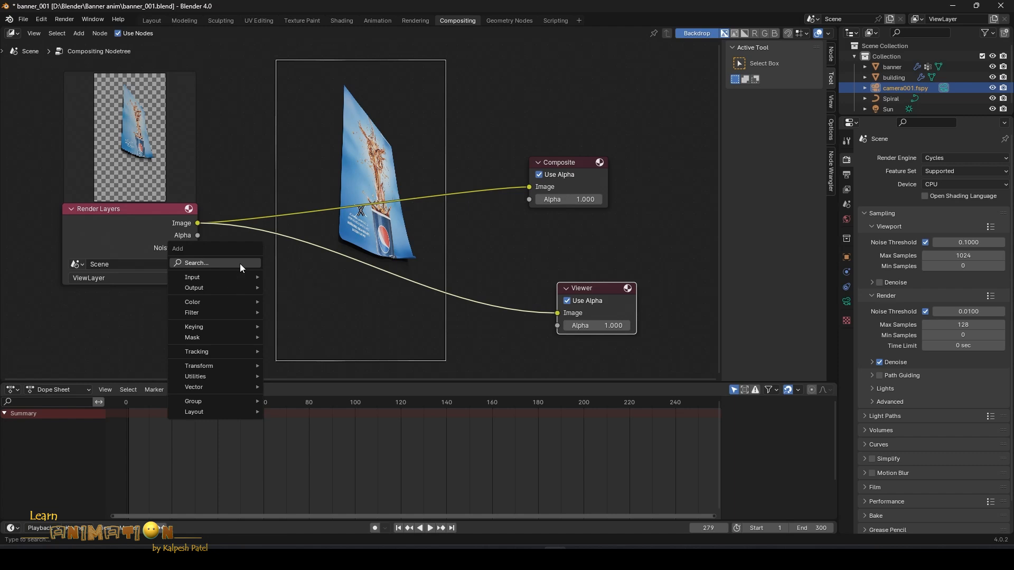
left_click(240, 264)
type("i")
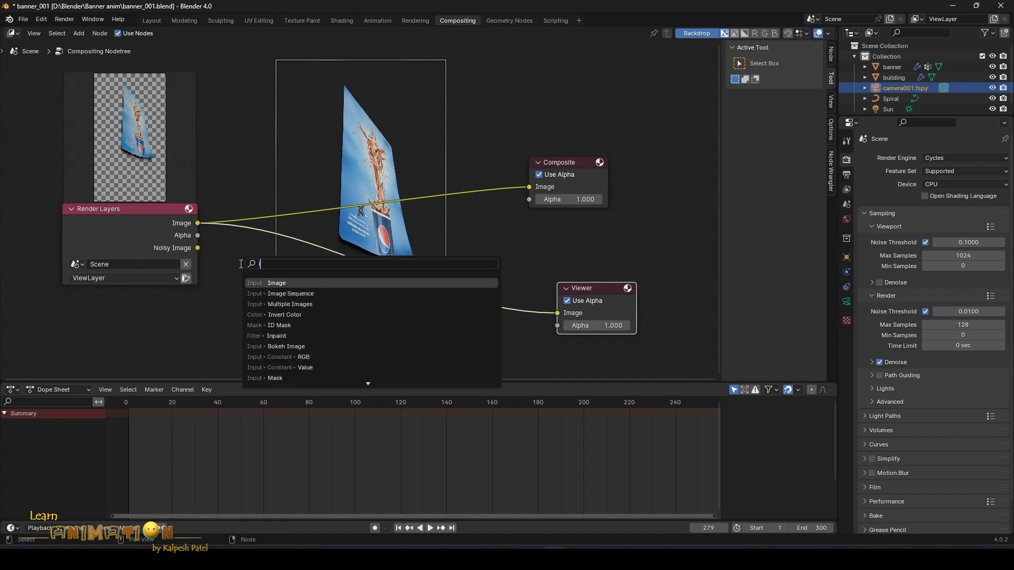
left_click(293, 284)
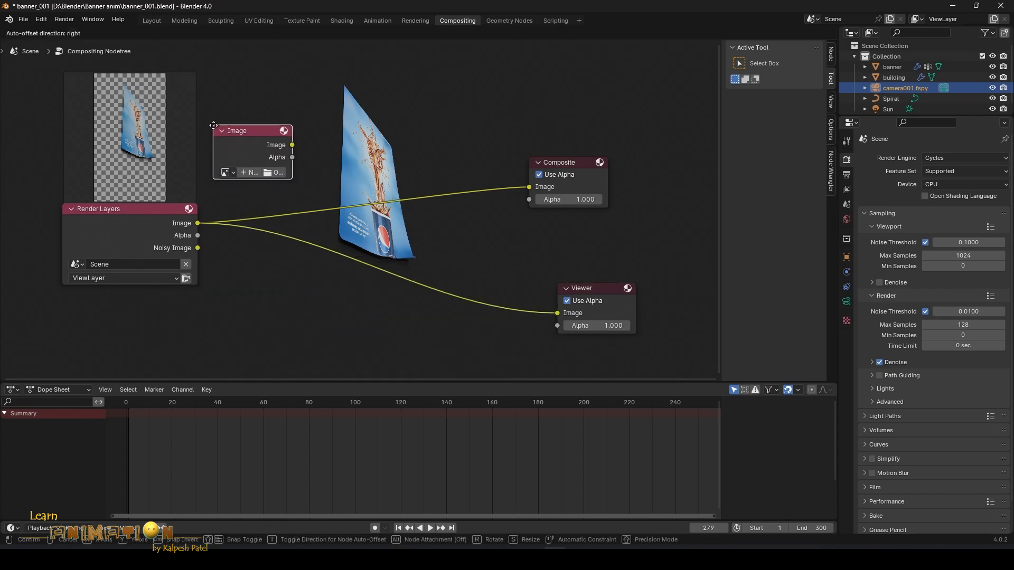
left_click(213, 125)
key("shift+a")
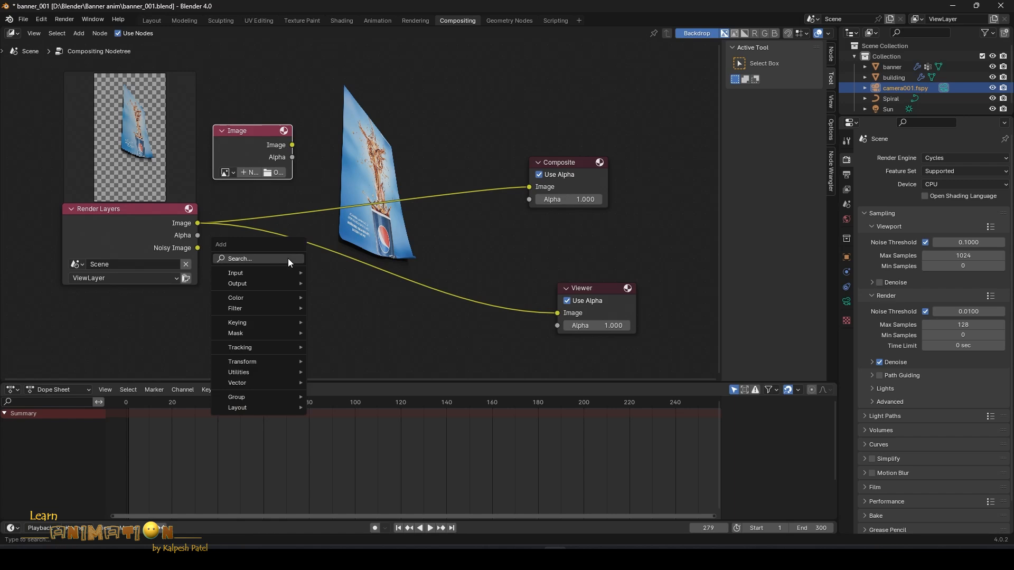
left_click(287, 258)
left_click(346, 299)
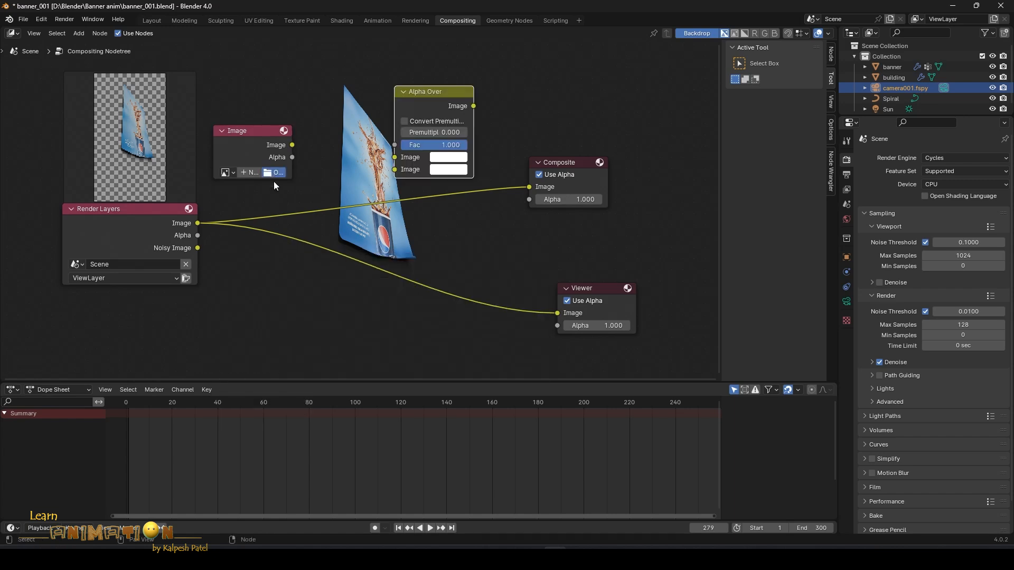
Step: Load pic.png into the Image node and reposition it and the Render Layers node
left_click(274, 173)
left_click(383, 230)
left_click(761, 445)
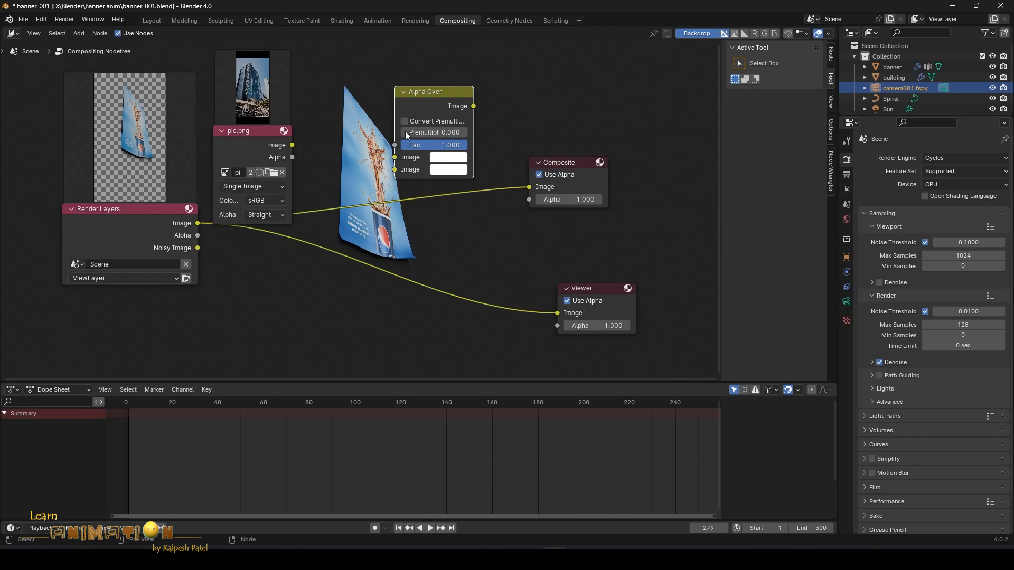
left_click_drag(170, 197, 133, 230)
left_click_drag(238, 136, 227, 111)
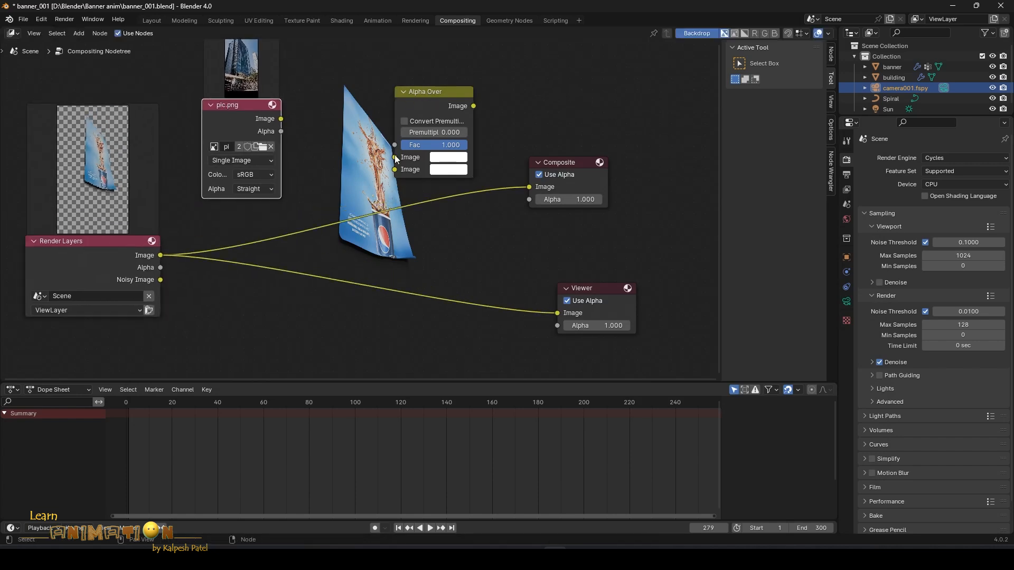
Step: Wire Render Layers and pic.png into the two Alpha Over Image inputs, and its output to both Composite and Viewer
left_click_drag(424, 99, 394, 173)
left_click_drag(561, 164, 628, 154)
left_click_drag(255, 100, 365, 245)
left_click_drag(444, 179, 636, 287)
left_click_drag(396, 165, 424, 155)
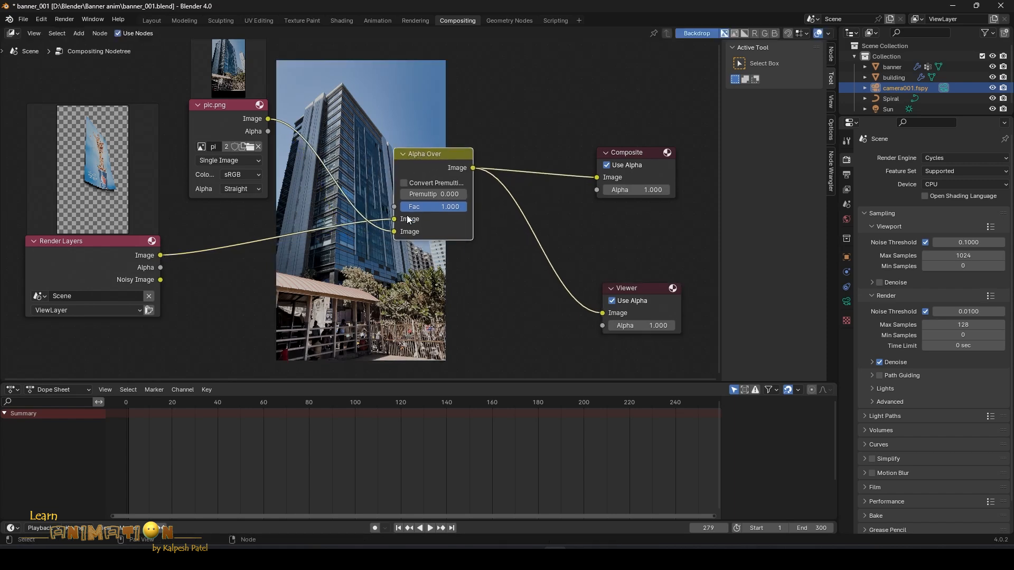
Step: Swap the Alpha Over inputs so pic.png feeds the first Image and Render Layers the second, and rearrange the nodes
left_click_drag(393, 221, 394, 230)
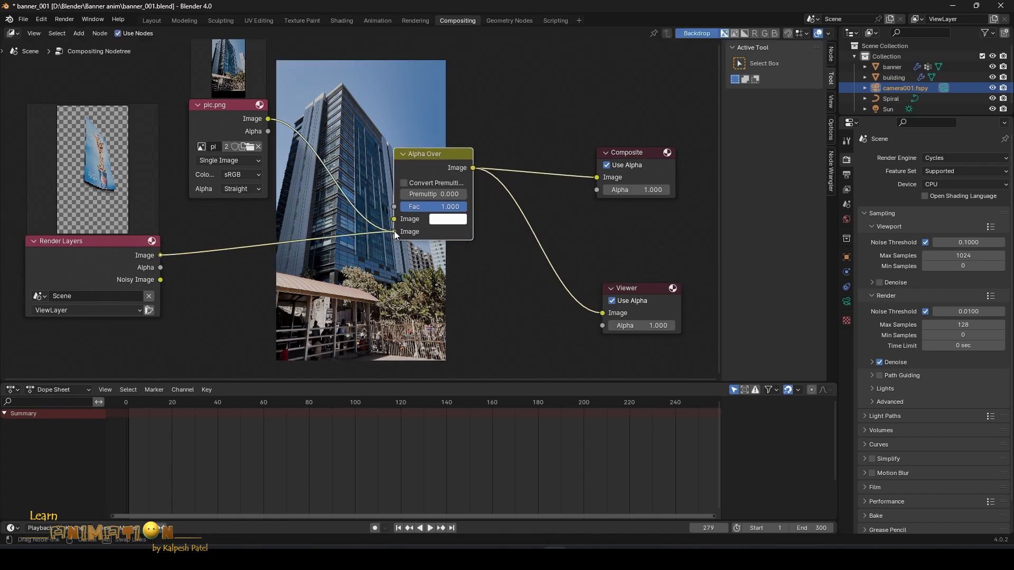
left_click_drag(267, 118, 395, 219)
left_click_drag(441, 157, 508, 208)
left_click_drag(237, 105, 178, 115)
scroll(389, 189, "up", 1)
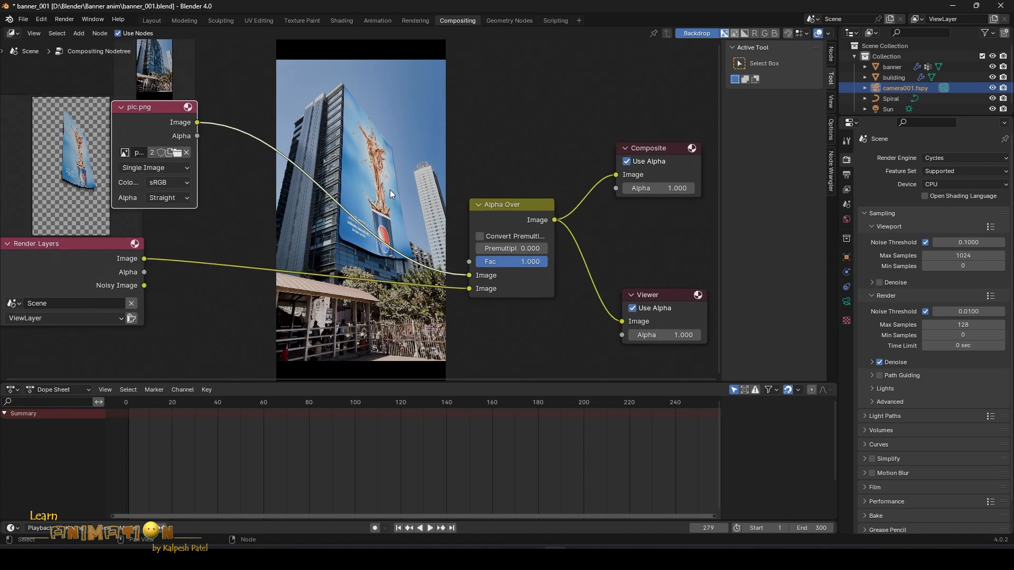
left_click_drag(492, 212, 443, 197)
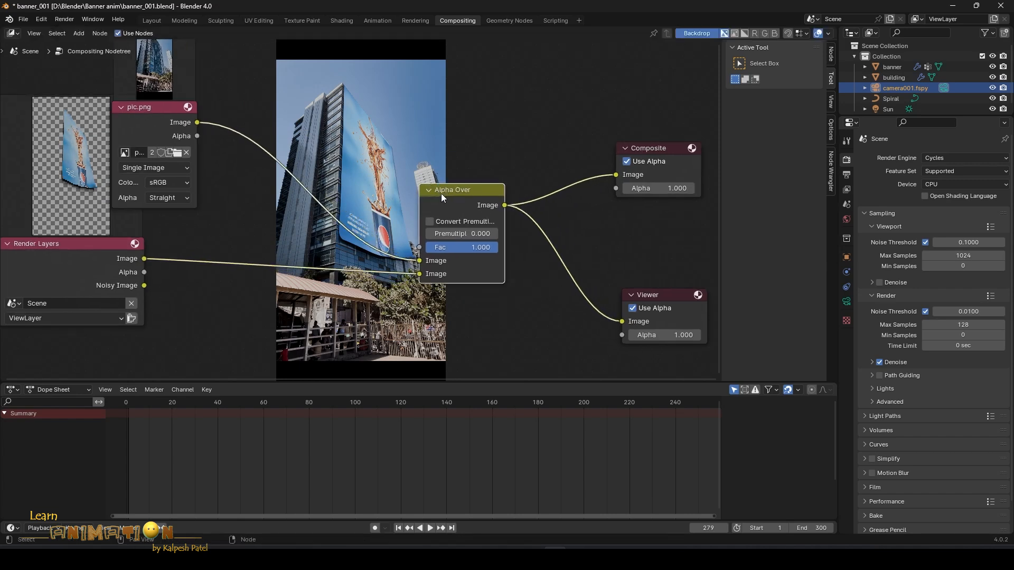
left_click_drag(114, 254, 132, 275)
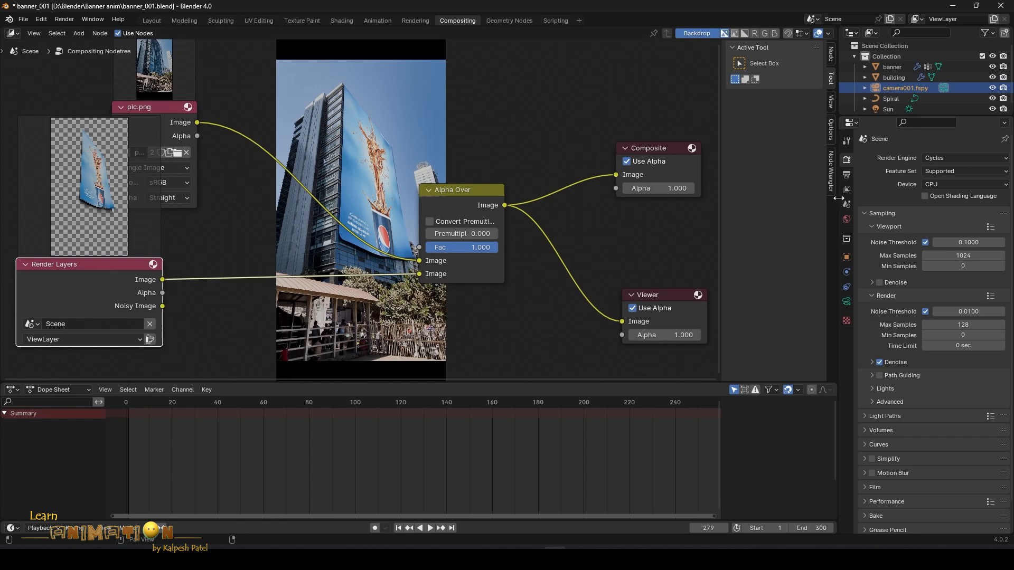
Step: Set the Cycles render device to GPU Compute and review the output format and frame range settings
left_click(950, 185)
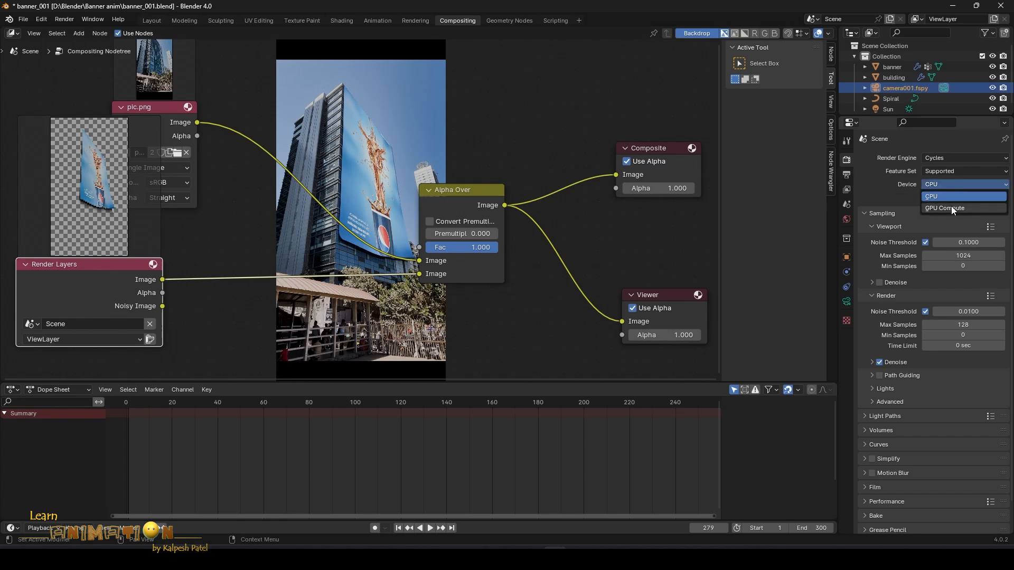
left_click(950, 207)
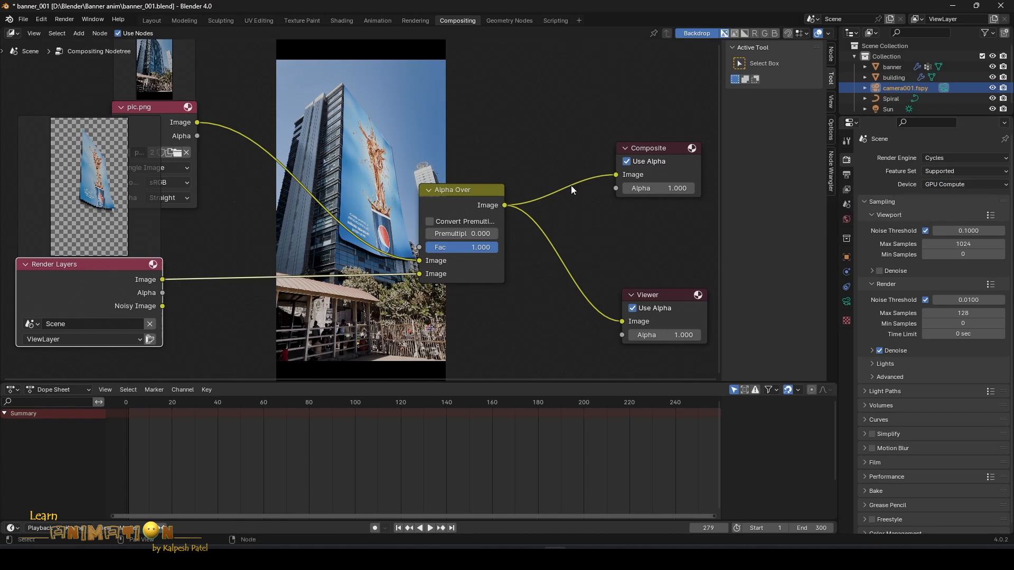
left_click(846, 175)
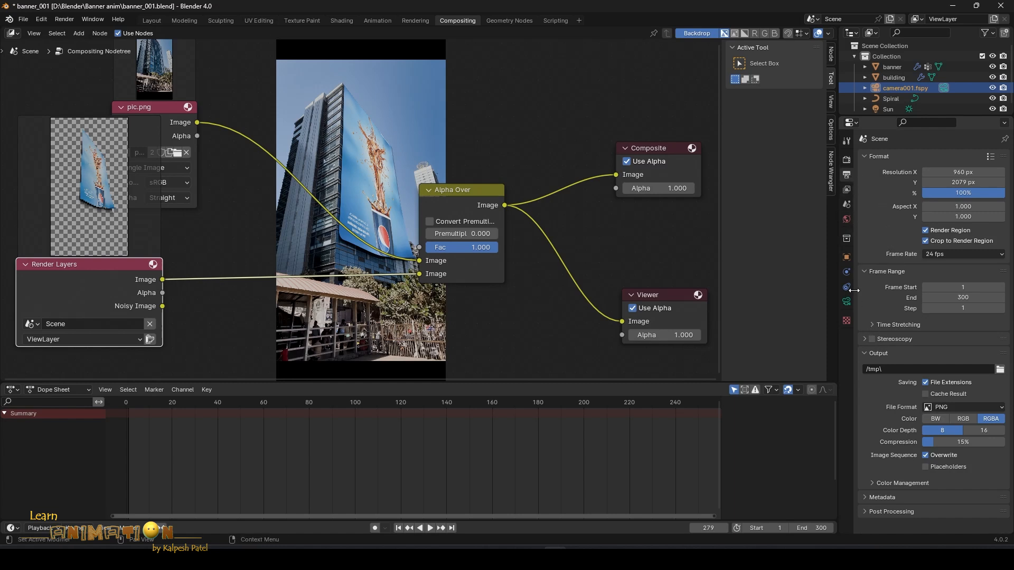
left_click(846, 159)
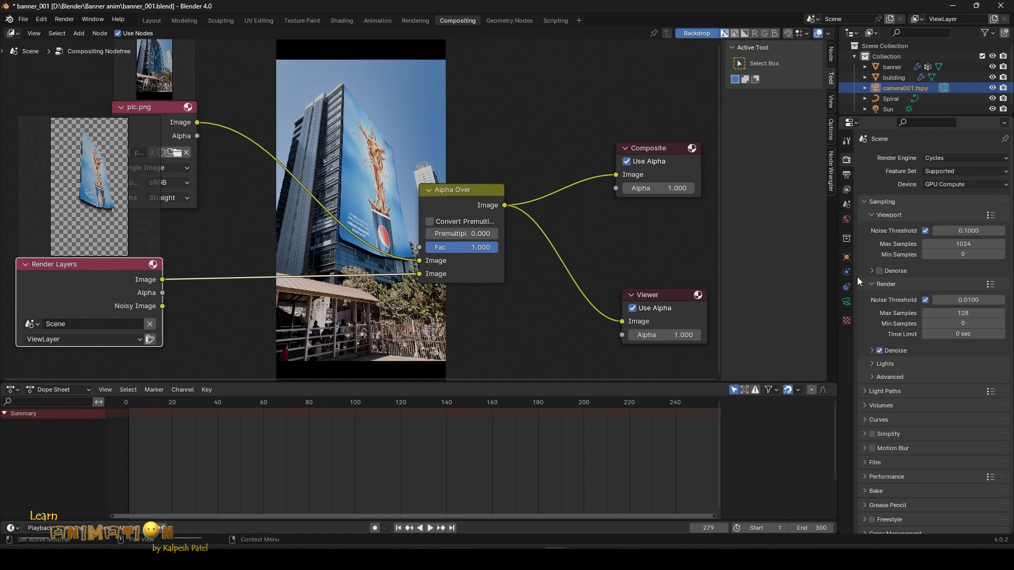
left_click(846, 175)
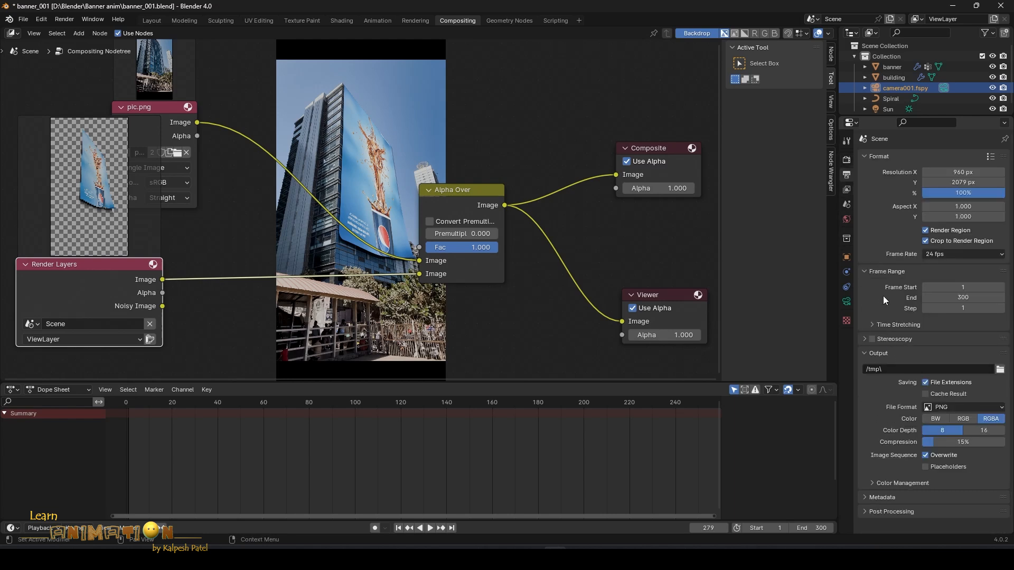
left_click(846, 159)
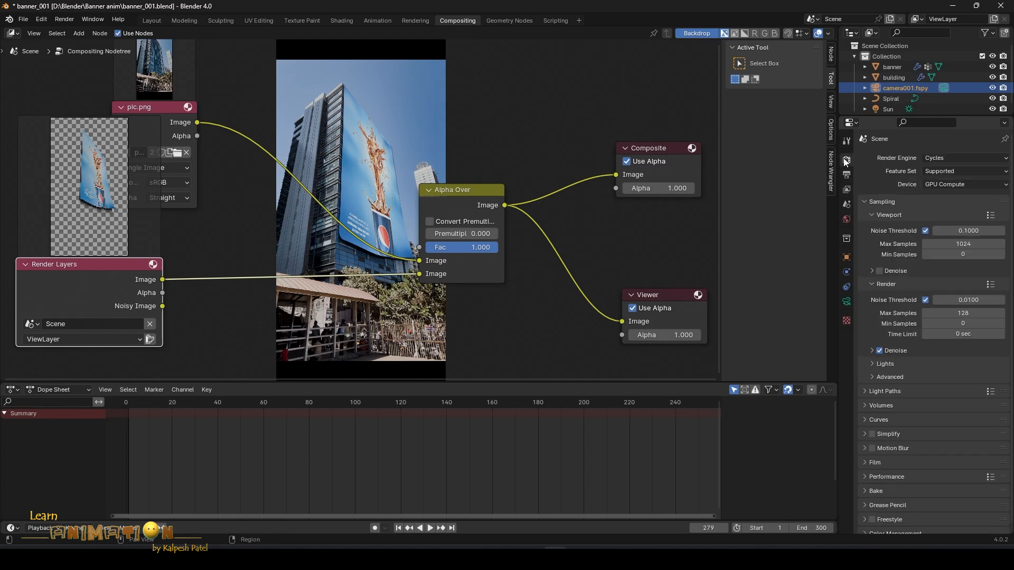
Step: Set the render Max Samples to 100 and render frame 279 again
double_click(958, 313)
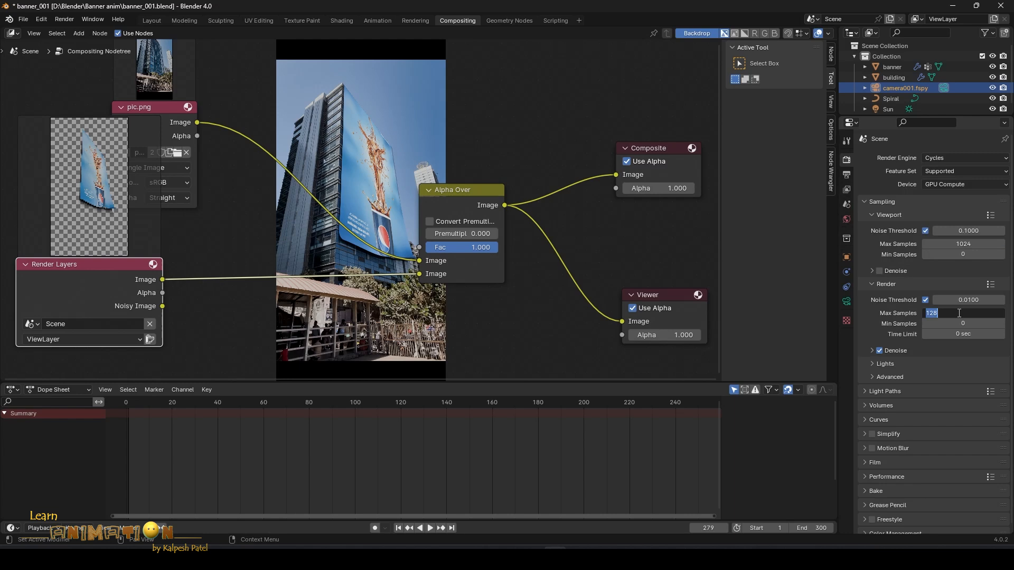
type("1")
type("00")
key("Return")
key("F12")
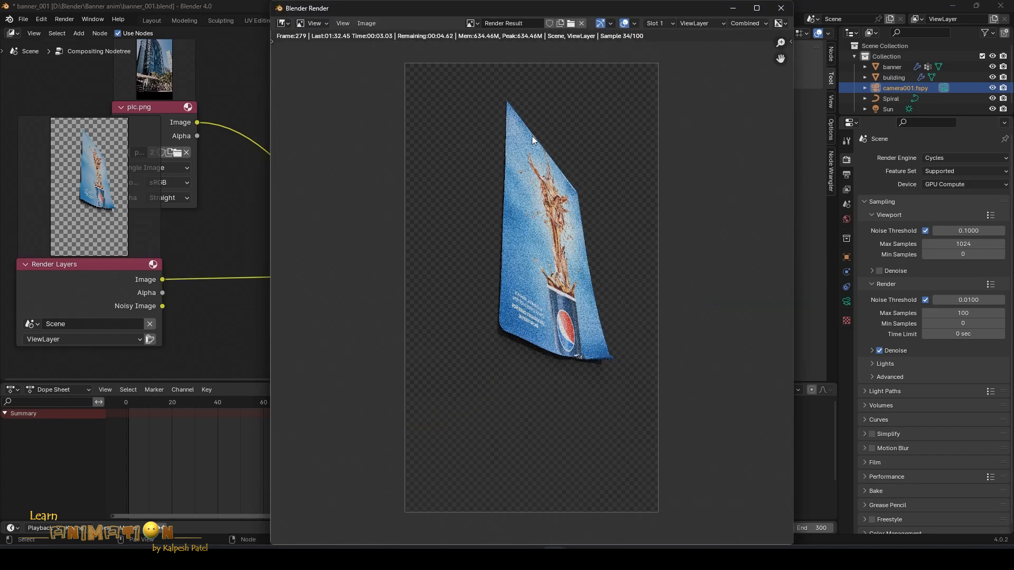
Step: Review the composited render of frame 279 and close the render window
left_click_drag(675, 8, 574, 18)
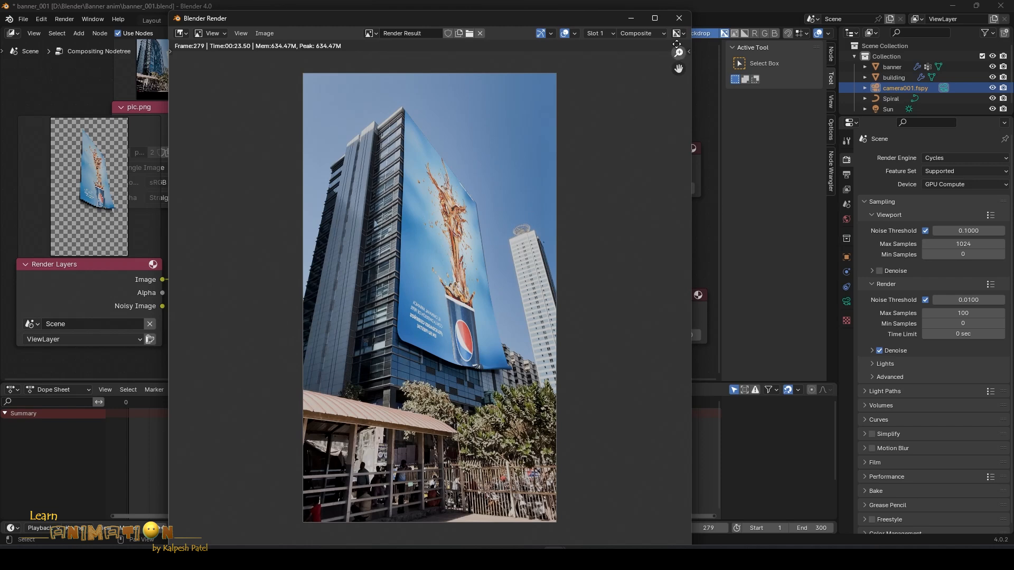
left_click(679, 18)
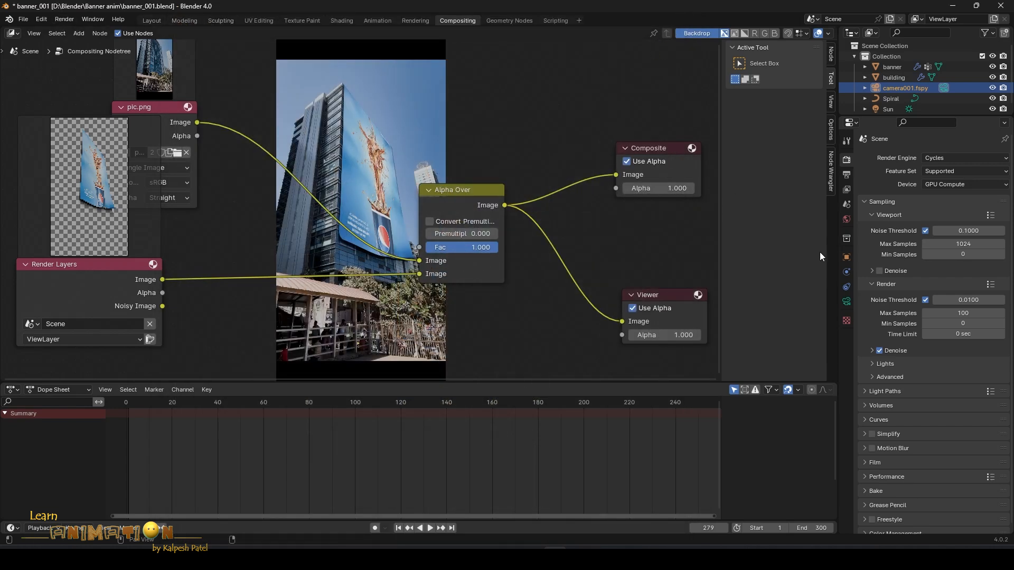
Step: Override the scene color management in the output settings, using the Filmic view transform and the High Contrast look
left_click(846, 175)
left_click(942, 370)
left_click(1001, 372)
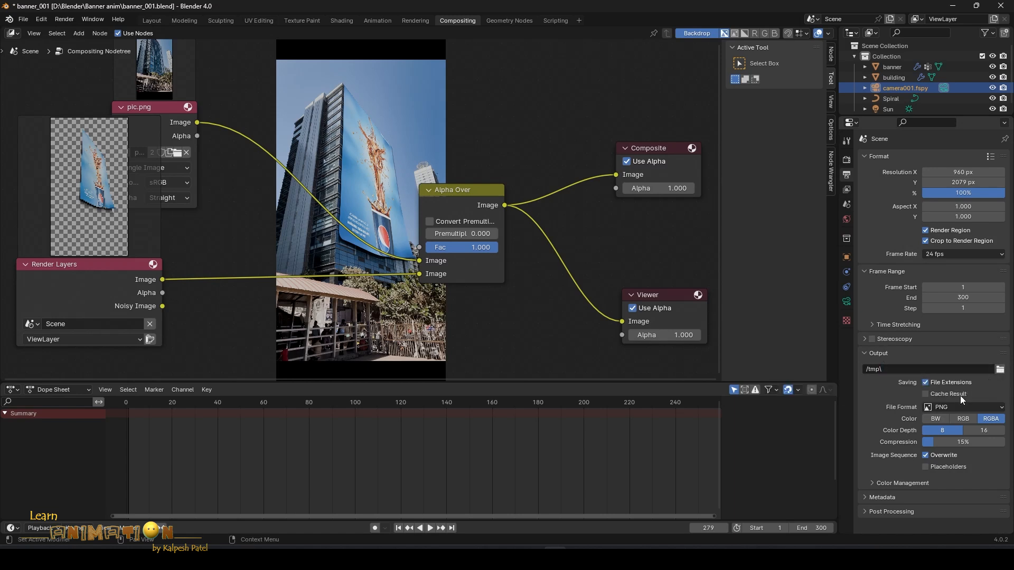
left_click(911, 483)
scroll(888, 456, "down", 4)
scroll(891, 445, "up", 1)
left_click(974, 443)
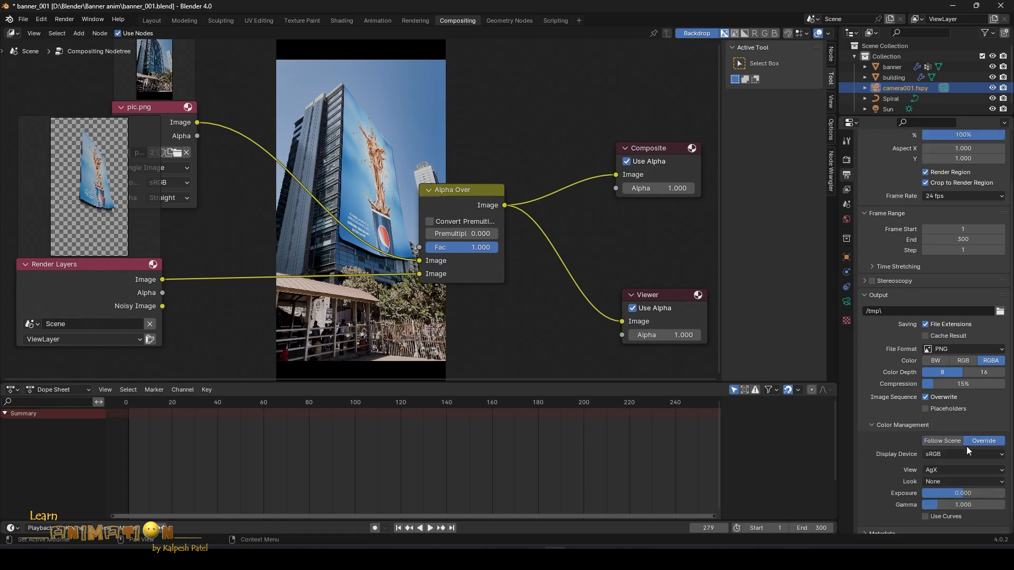
scroll(953, 452, "down", 1)
left_click(953, 460)
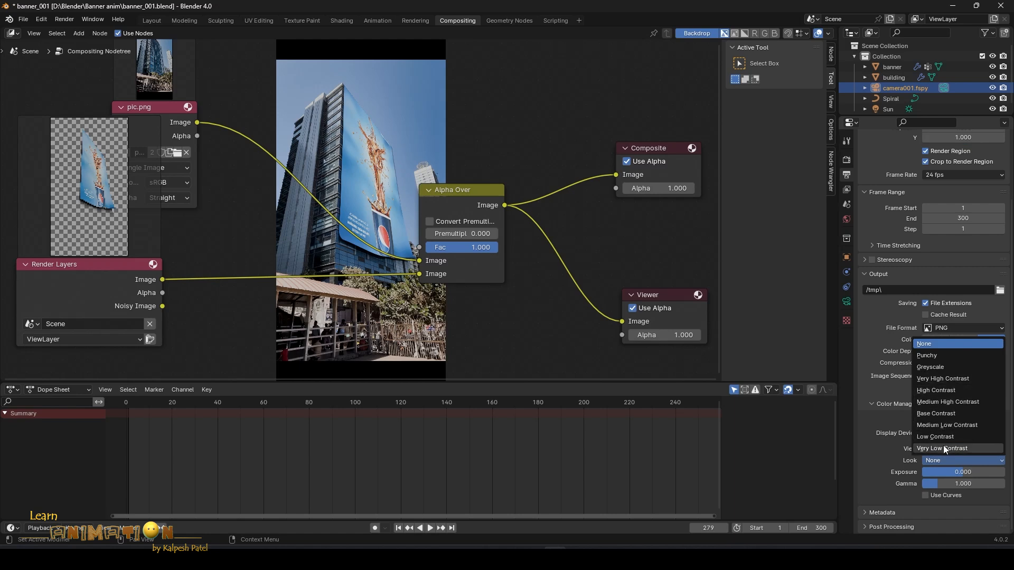
left_click(949, 391)
Step: Open the output path for editing and bring up the render commands
left_click(974, 290)
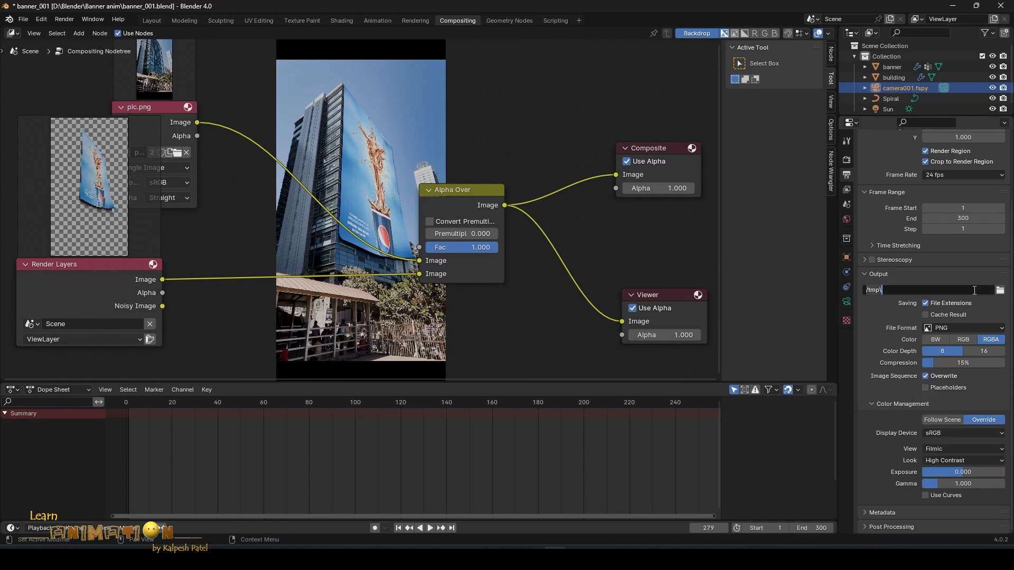
left_click(65, 18)
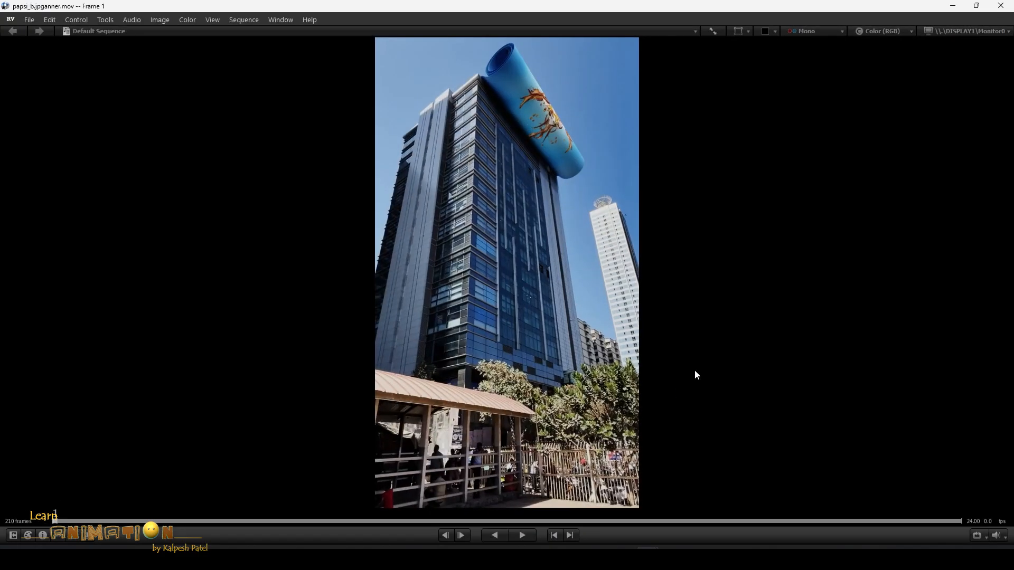
Step: Switch to RV and play the finished movie of the banner unrolling down the building
key("space")
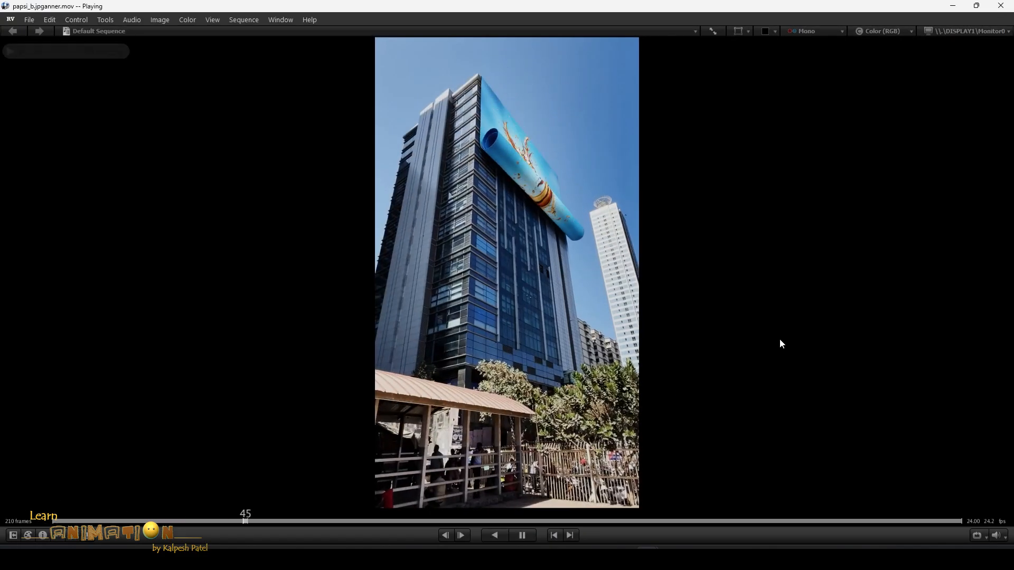